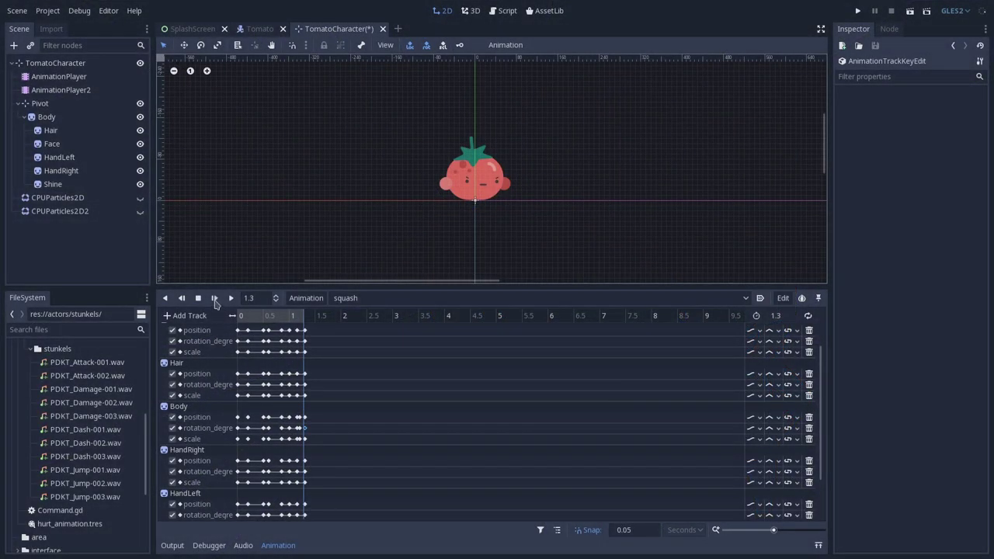
Play the squash animation, rewind it to frame one and scrub through its motion.
click(214, 297)
scroll(292, 225, up, 2)
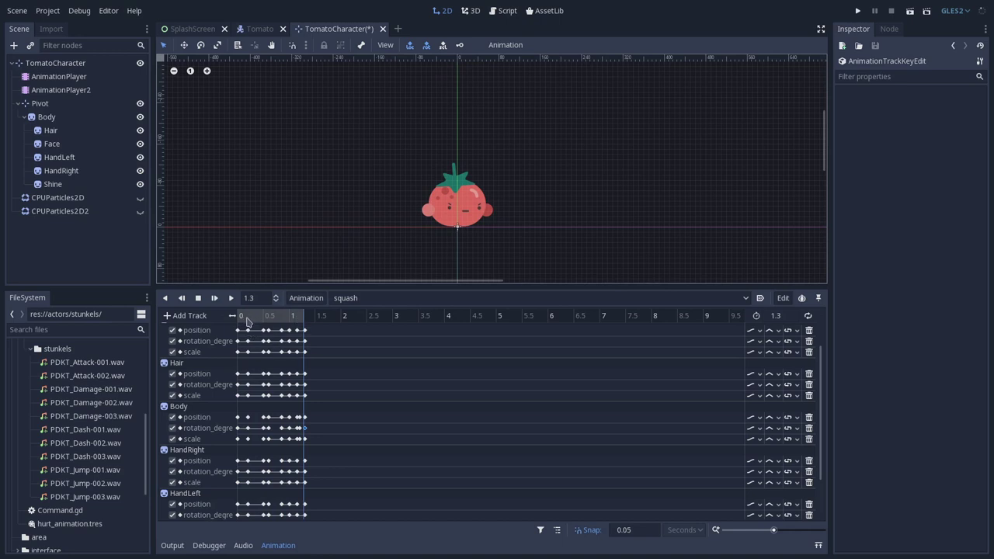
click(242, 318)
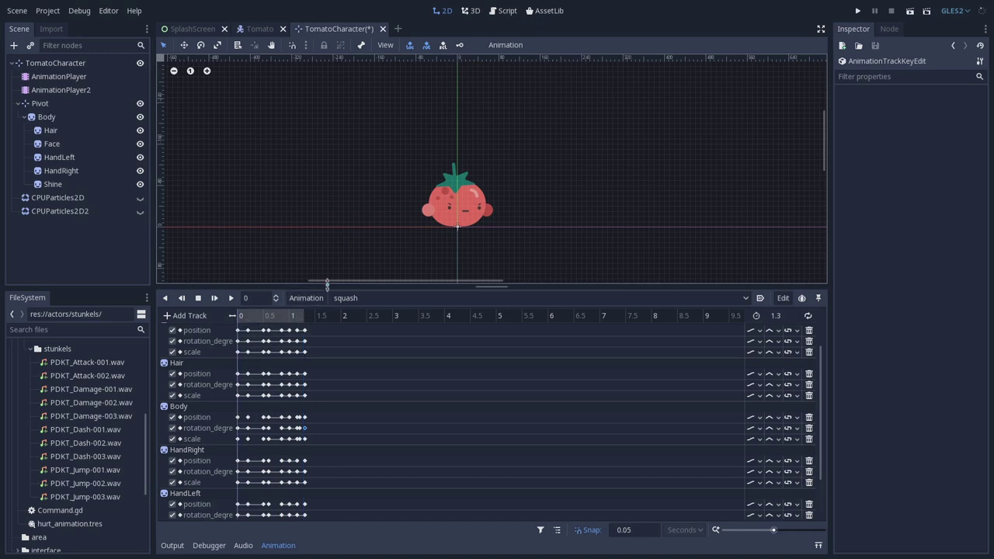
drag(326, 283, 351, 322)
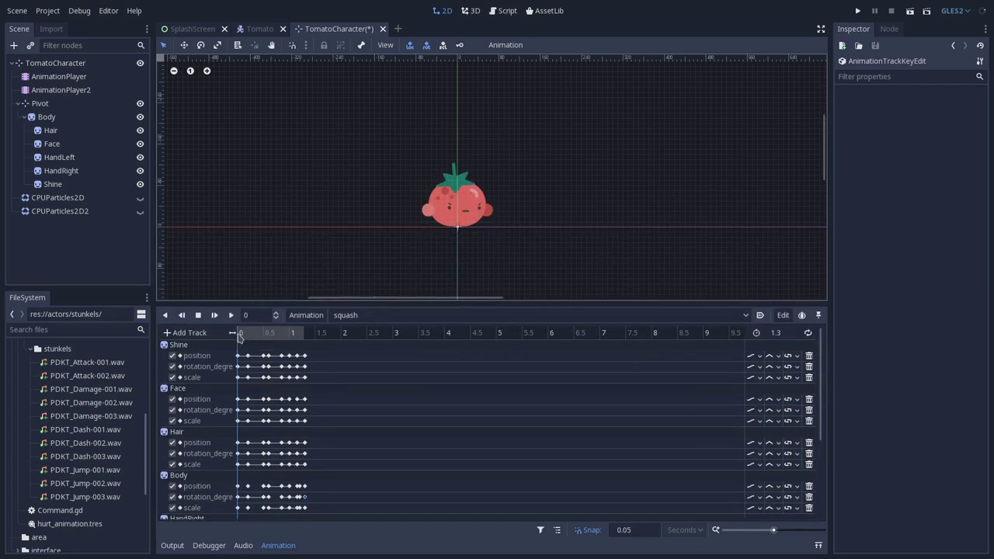
drag(238, 335, 296, 335)
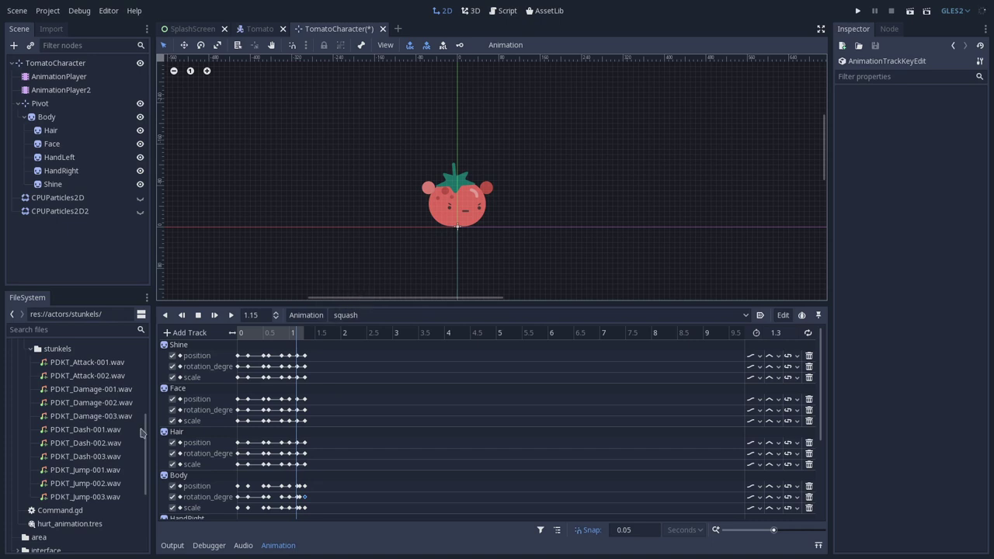
Audition PDKT_Dash-001.wav and PDKT_Dash-003.wav, then select PDKT_Jump-001.wav.
click(87, 432)
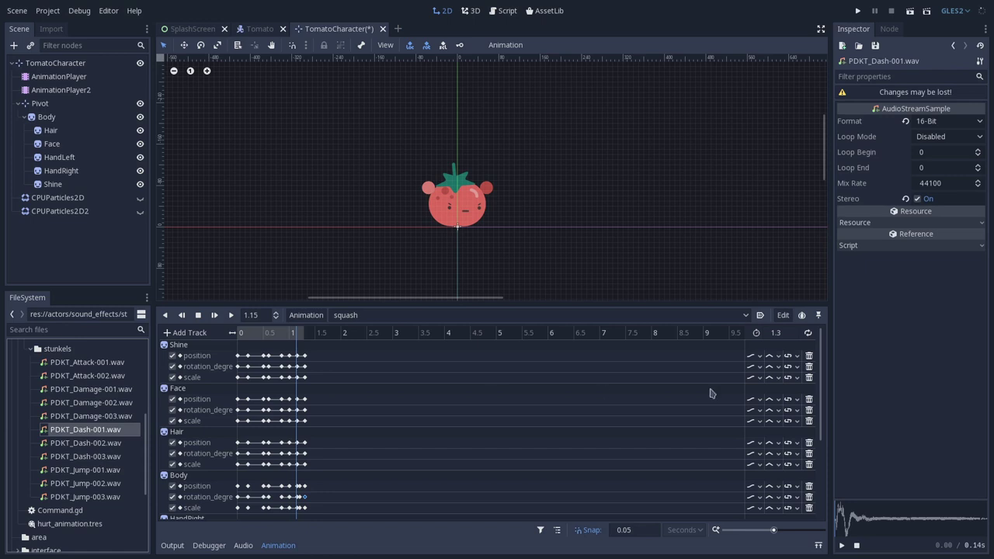
click(841, 545)
key(Down)
key(Down)
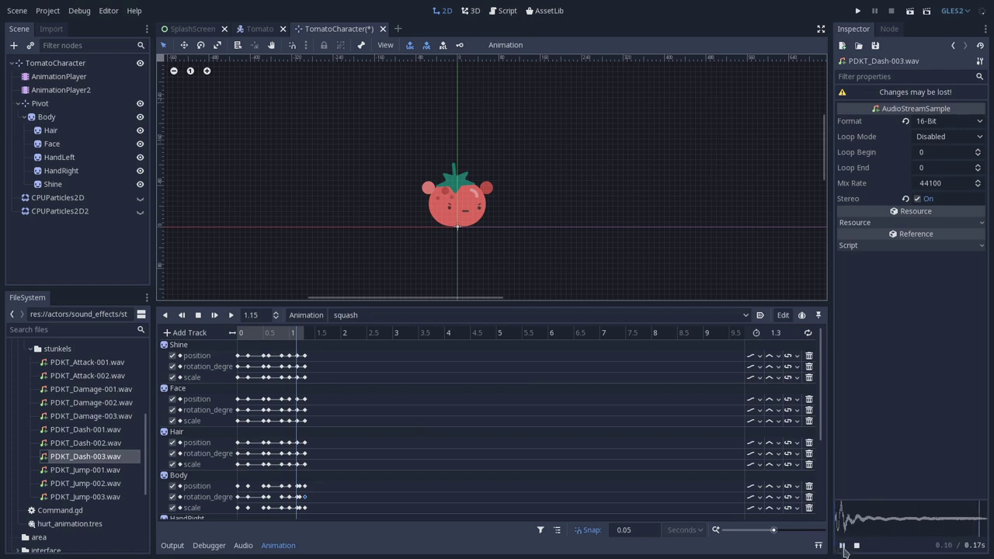
click(842, 545)
drag(821, 357, 819, 437)
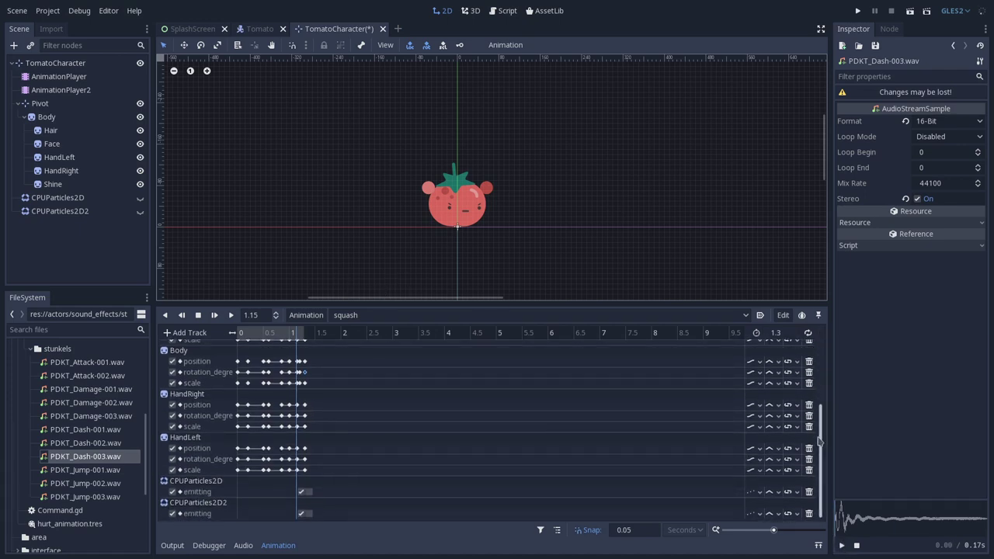
click(101, 472)
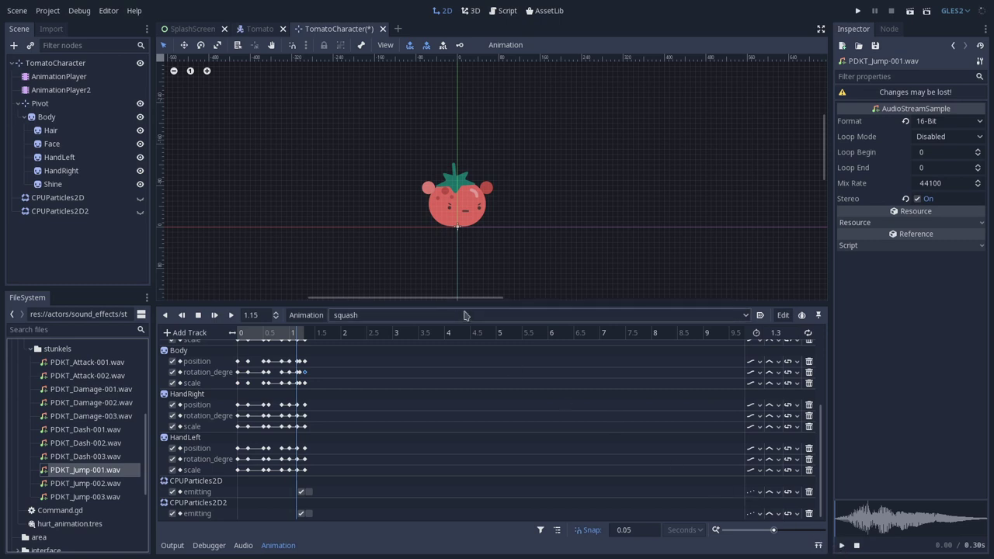
Abandon a first audio track attempt and add an AudioStreamPlayer2D child named SFX to TomatoCharacter.
drag(466, 307, 469, 190)
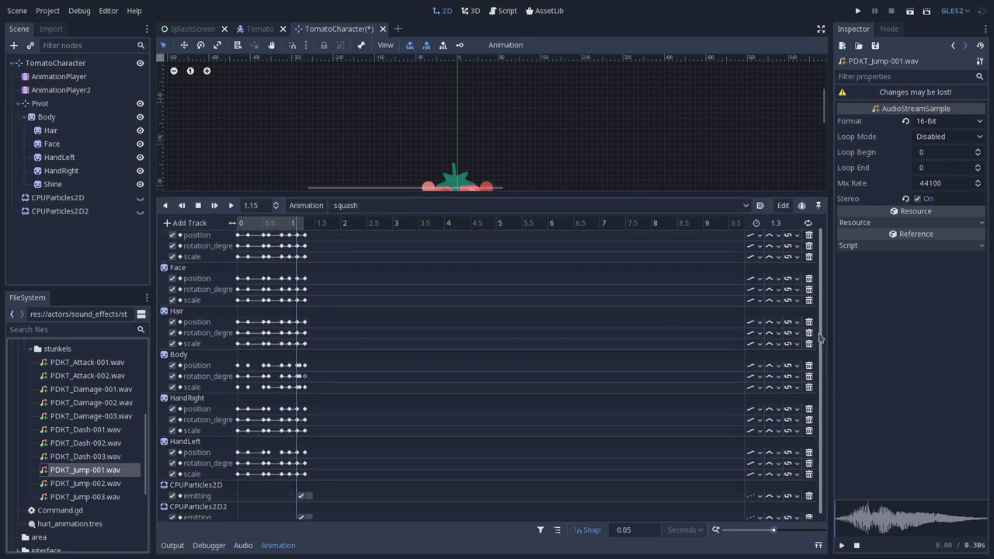
click(186, 223)
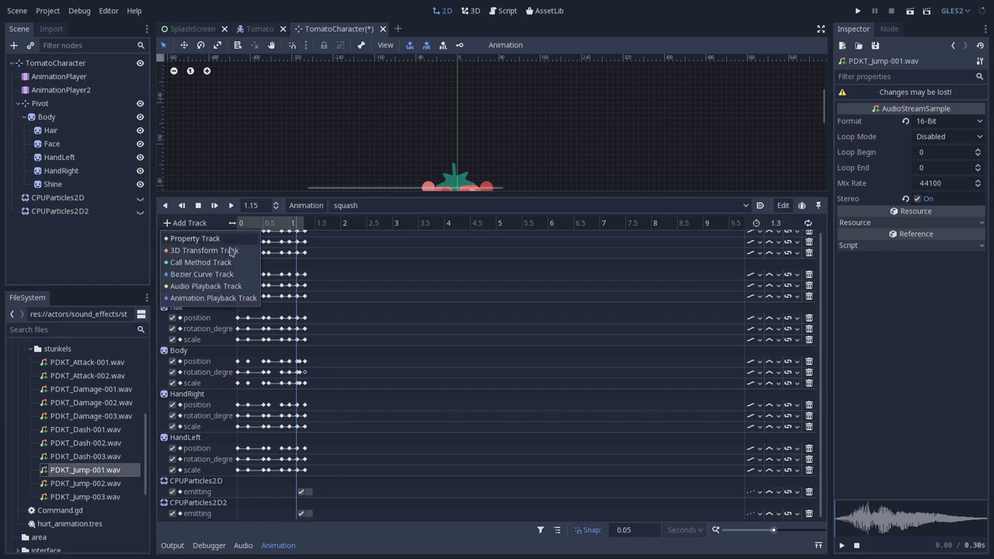
click(204, 294)
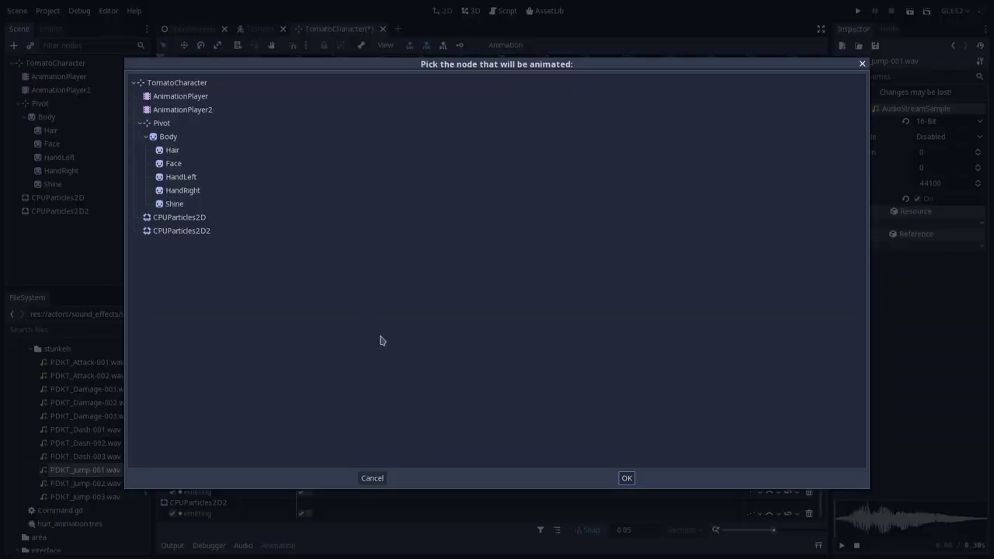
click(371, 477)
click(31, 62)
key(ctrl+a)
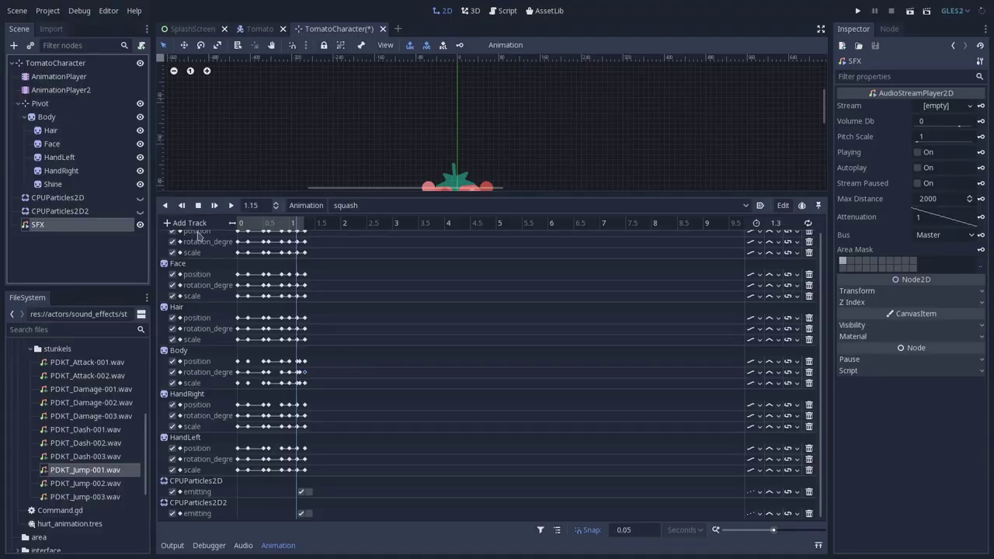
Add an Audio Playback Track to the squash animation targeting the SFX node.
click(190, 223)
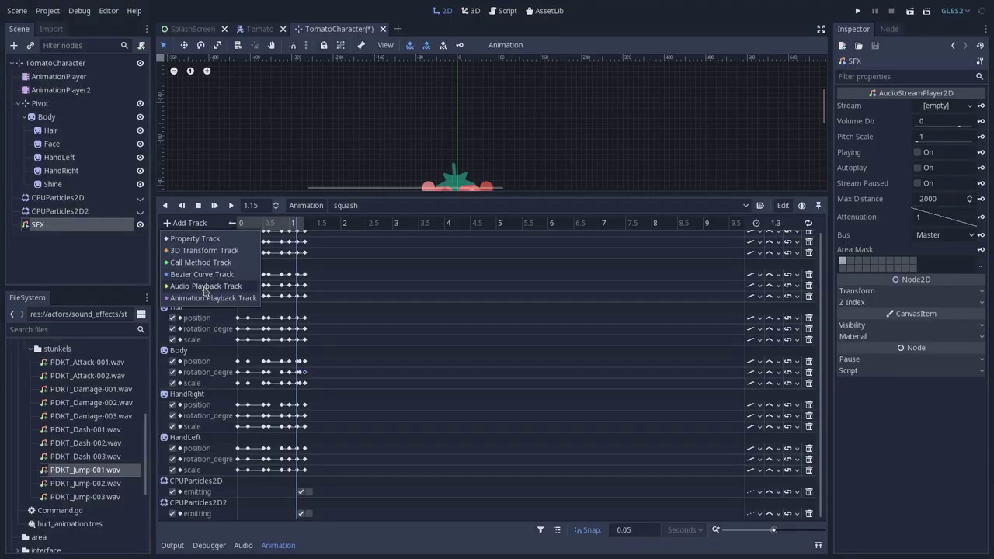
click(204, 286)
click(186, 245)
click(624, 476)
Drop PDKT_Jump-001.wav onto the SFX audio track at time 0 and play the animation.
scroll(815, 377, down, 1)
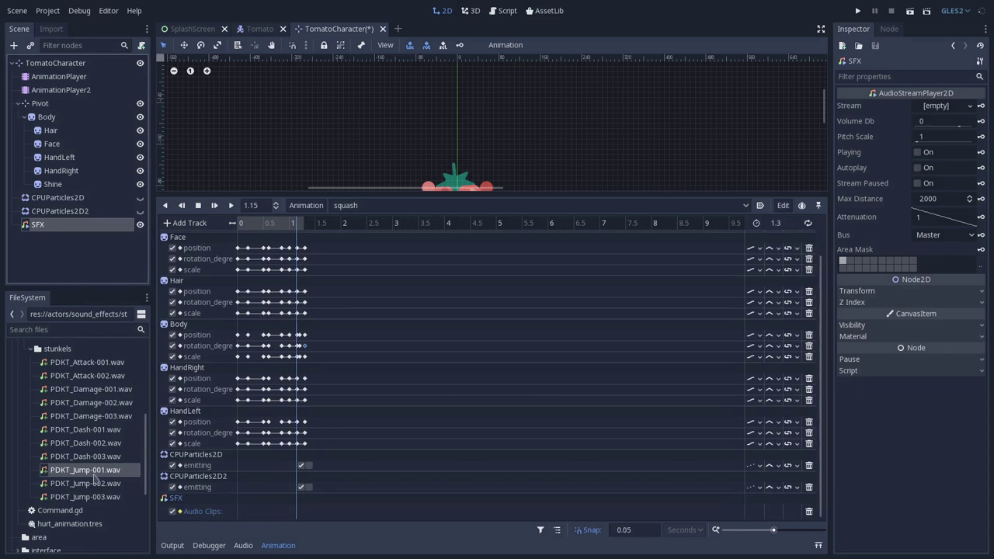
drag(89, 472, 245, 510)
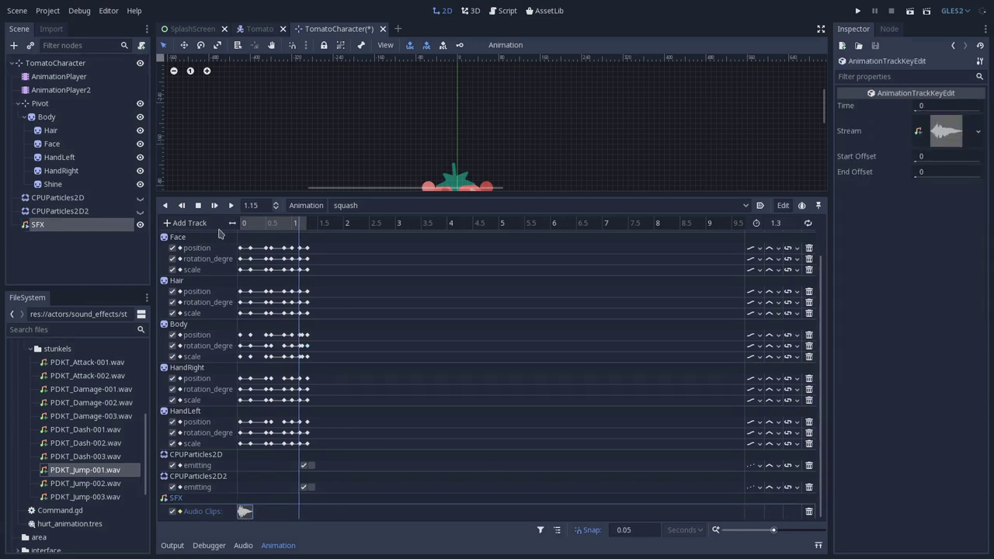
click(215, 206)
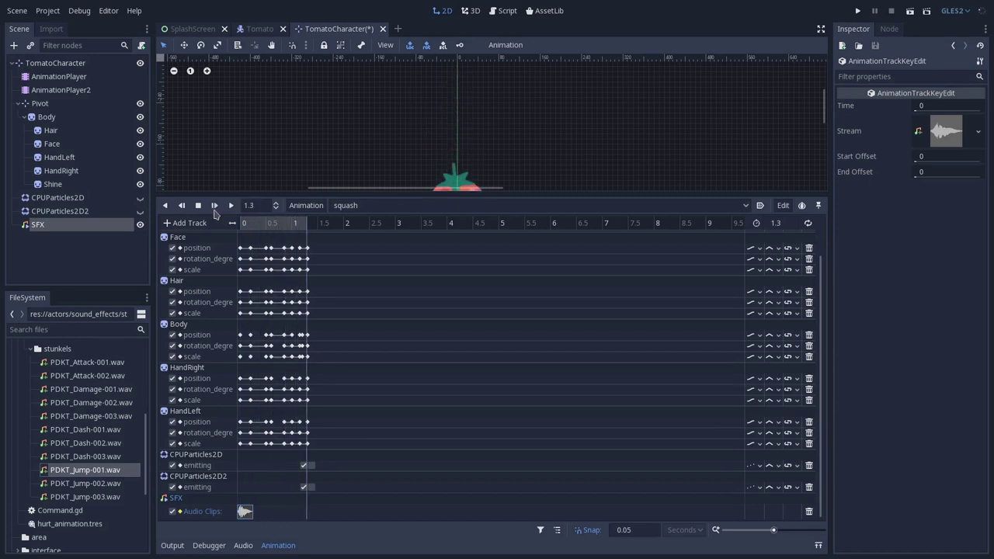
click(215, 207)
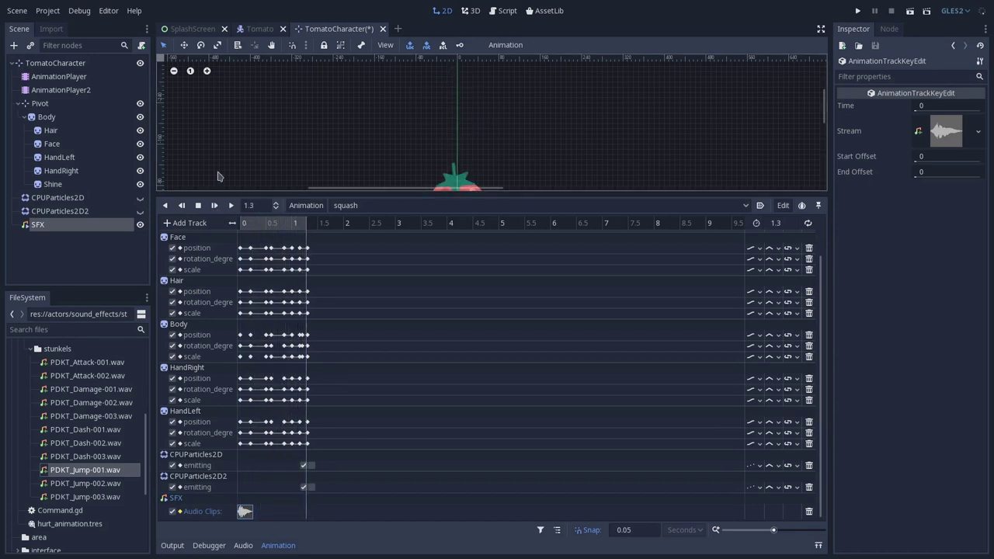
Preview PDKT_Jump-001.wav, select its clip key on the SFX track, and replay the animation.
click(74, 229)
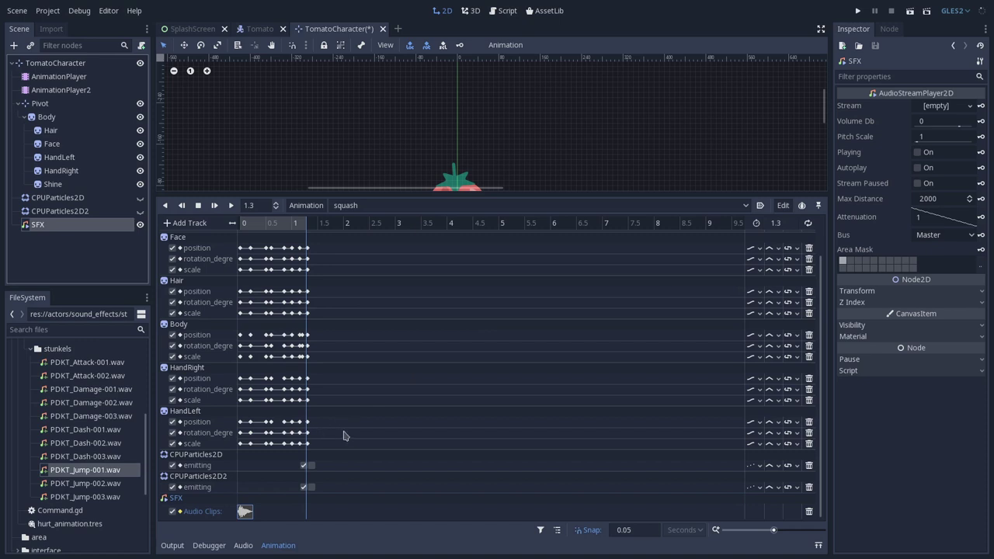
click(68, 475)
click(842, 546)
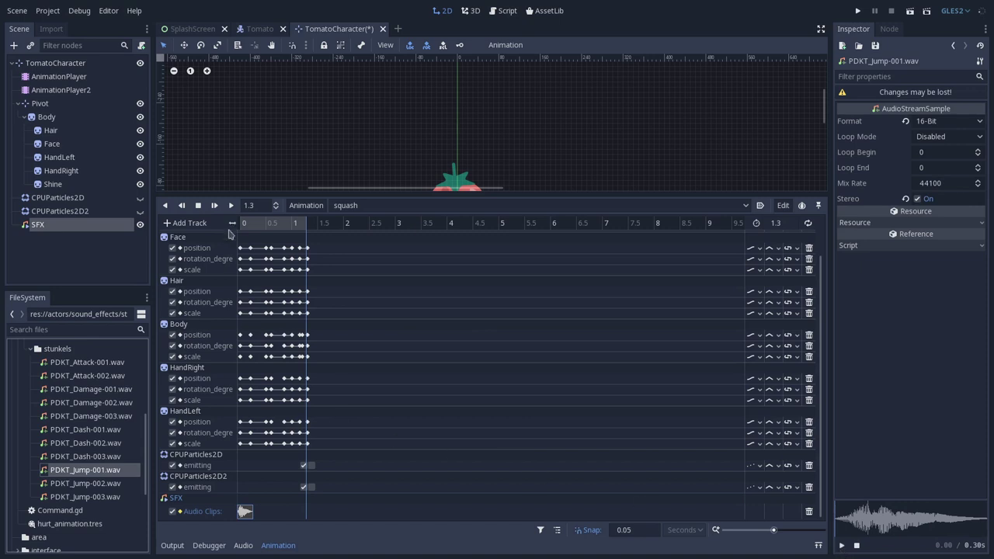
click(247, 514)
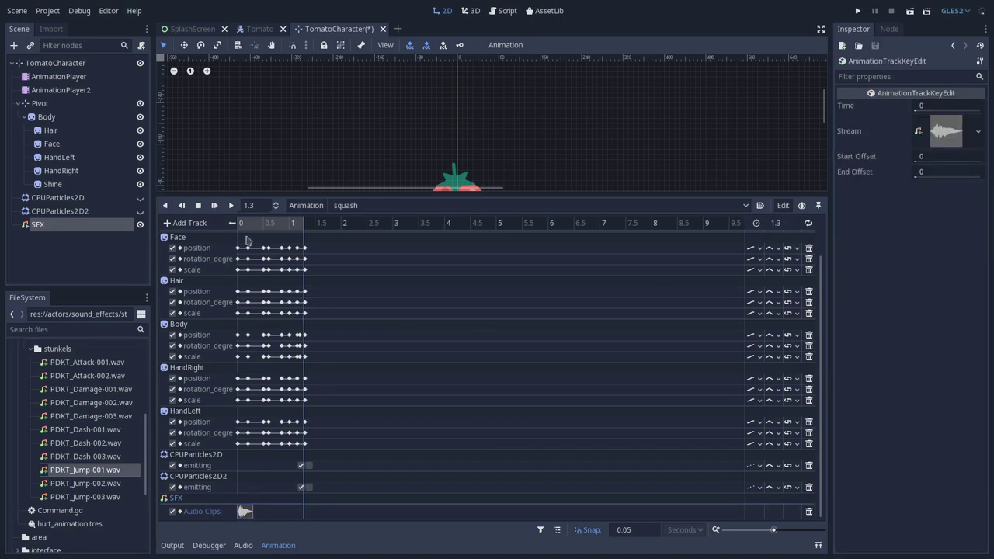
click(214, 206)
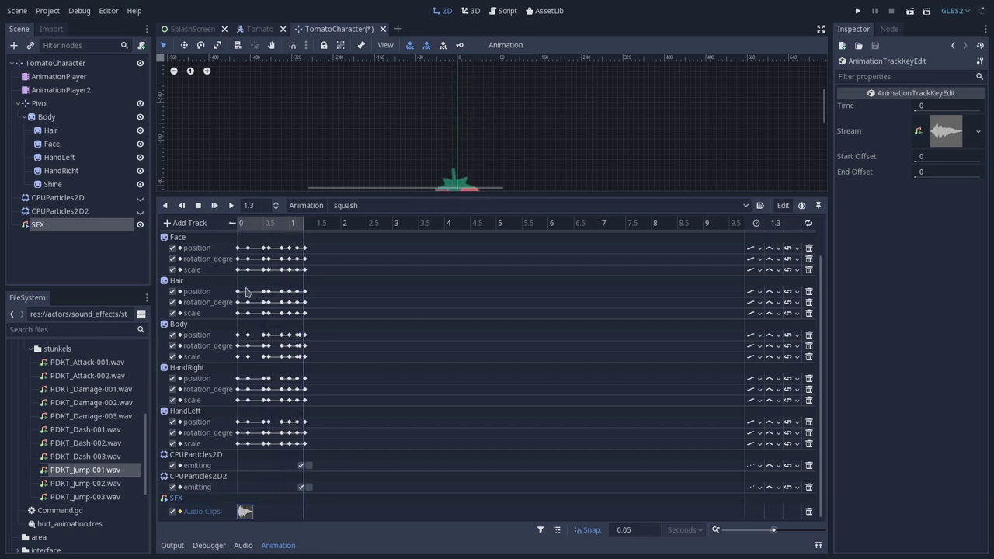
click(215, 205)
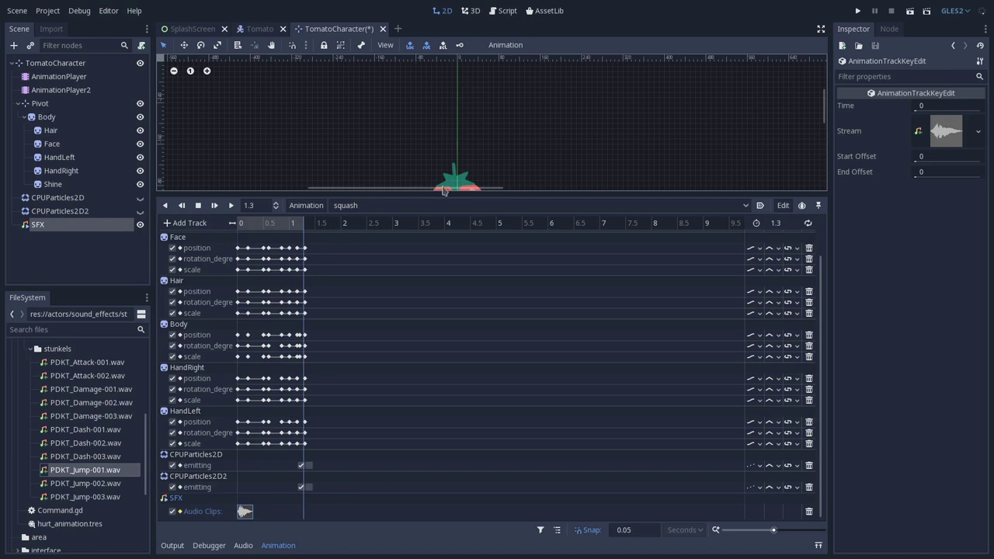
Replay the squash animation and give the SFX node the jump sound as its Stream.
drag(330, 194, 376, 264)
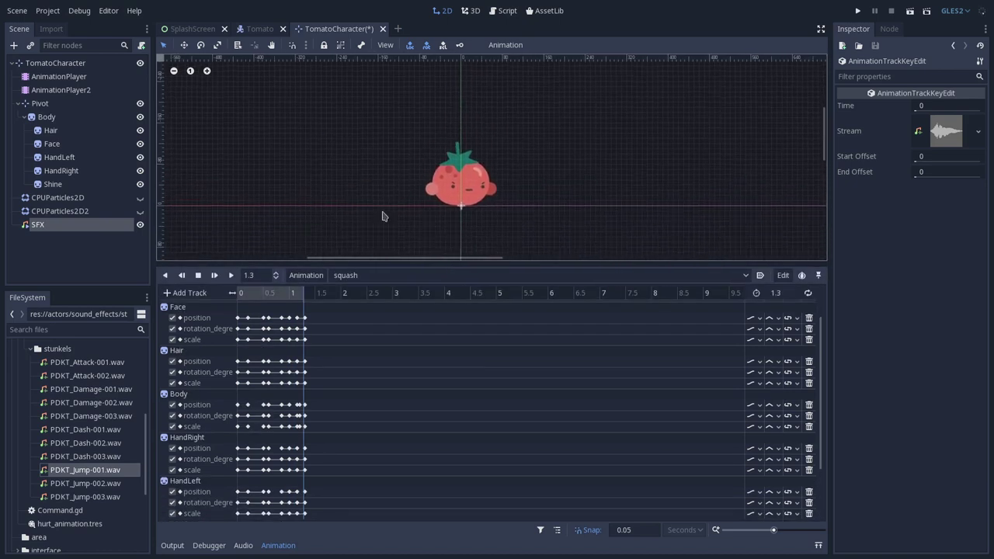
click(215, 275)
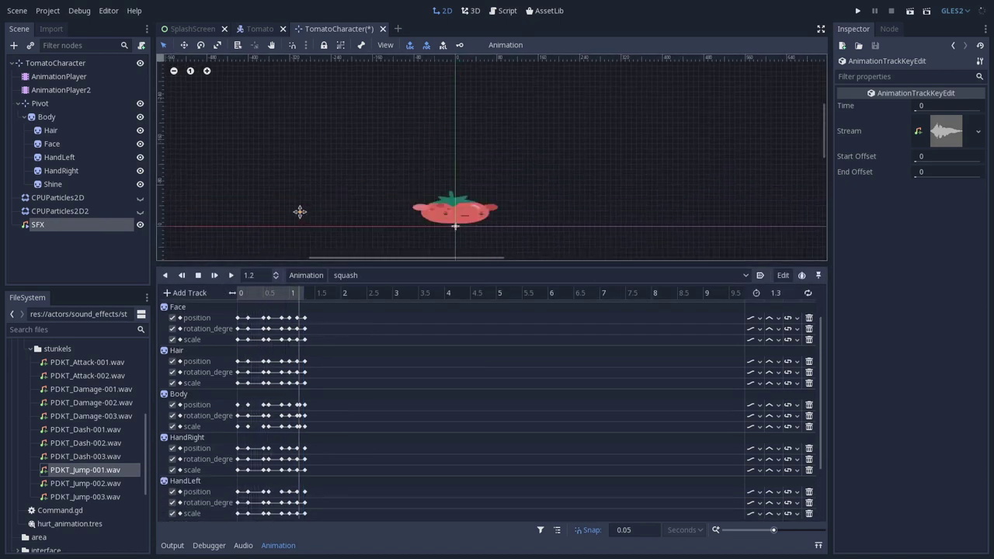
click(215, 275)
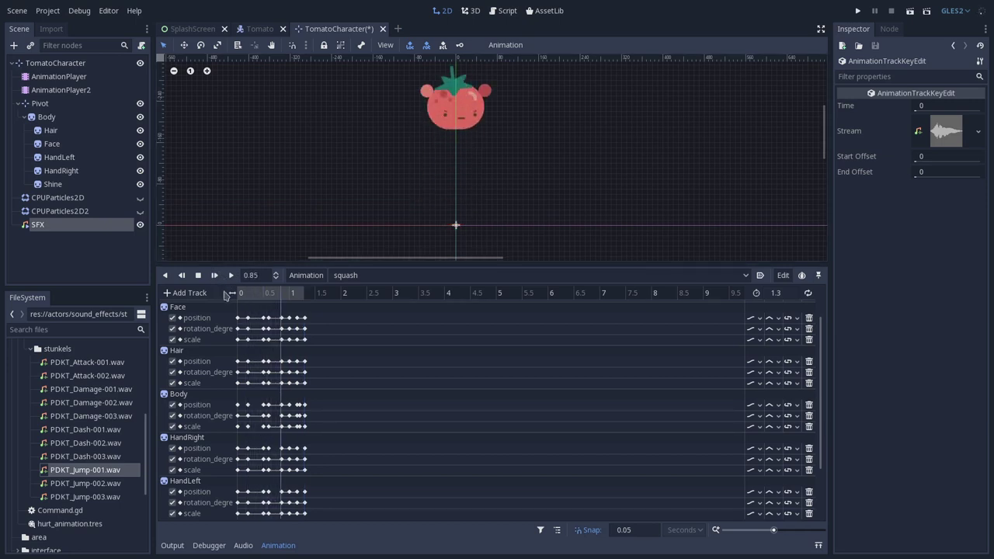
click(215, 274)
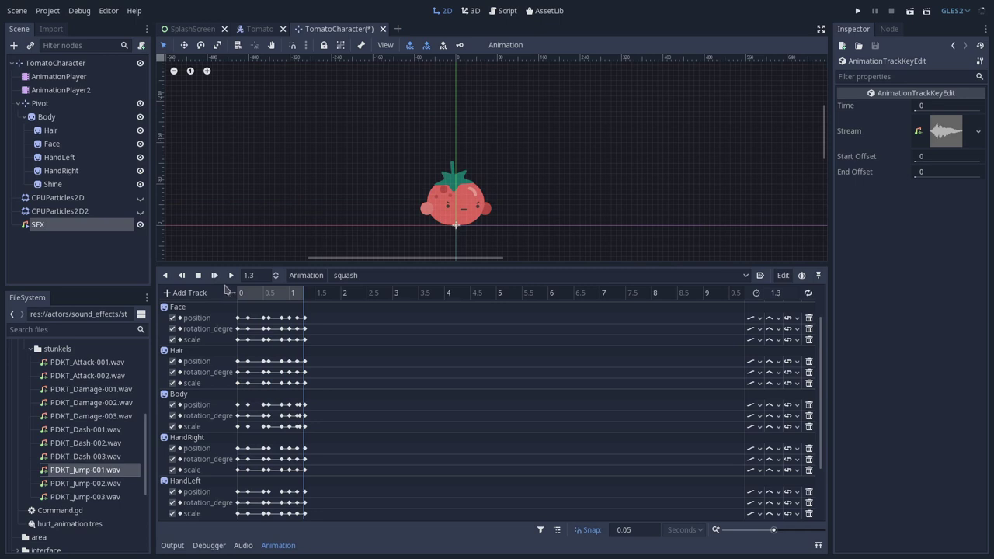
click(59, 231)
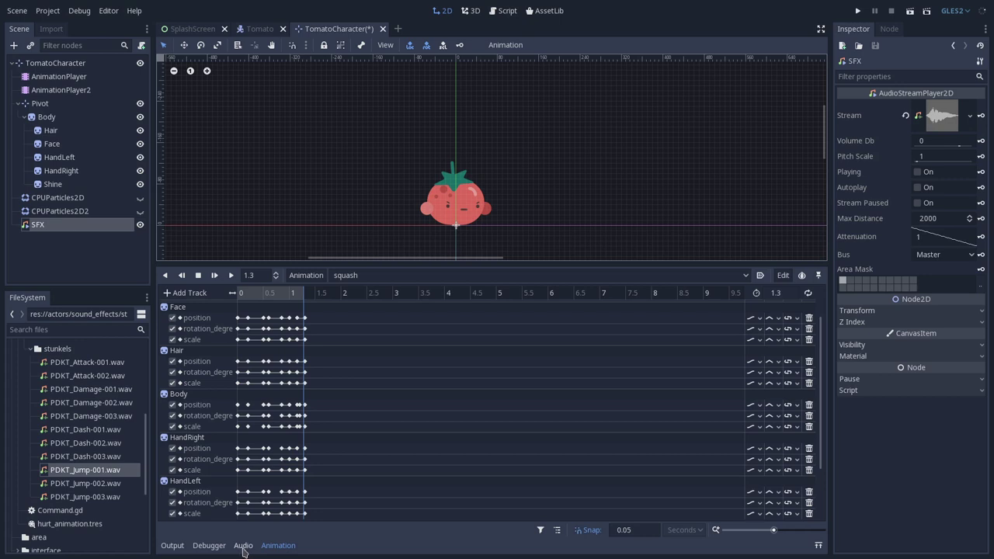
middle_drag(352, 204, 386, 173)
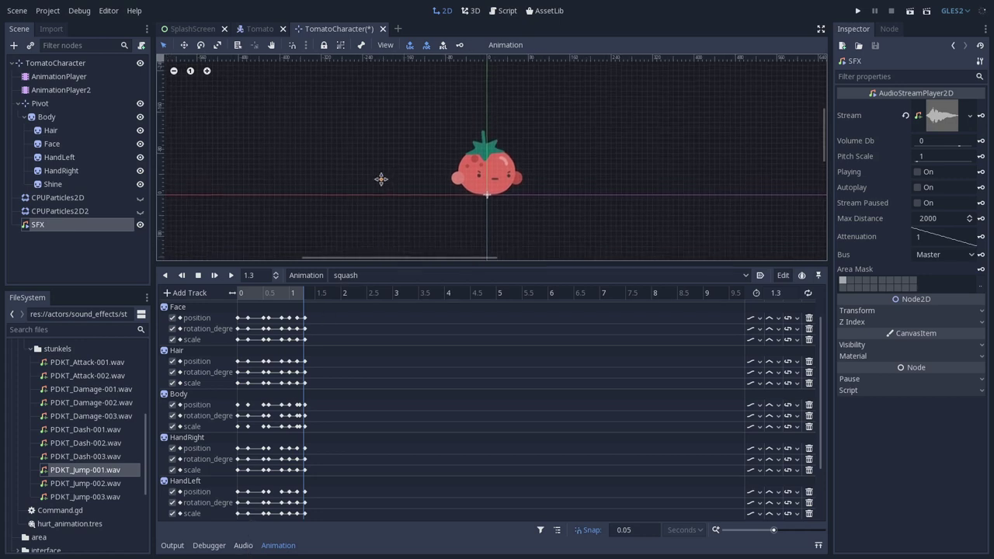
middle_drag(381, 181, 367, 209)
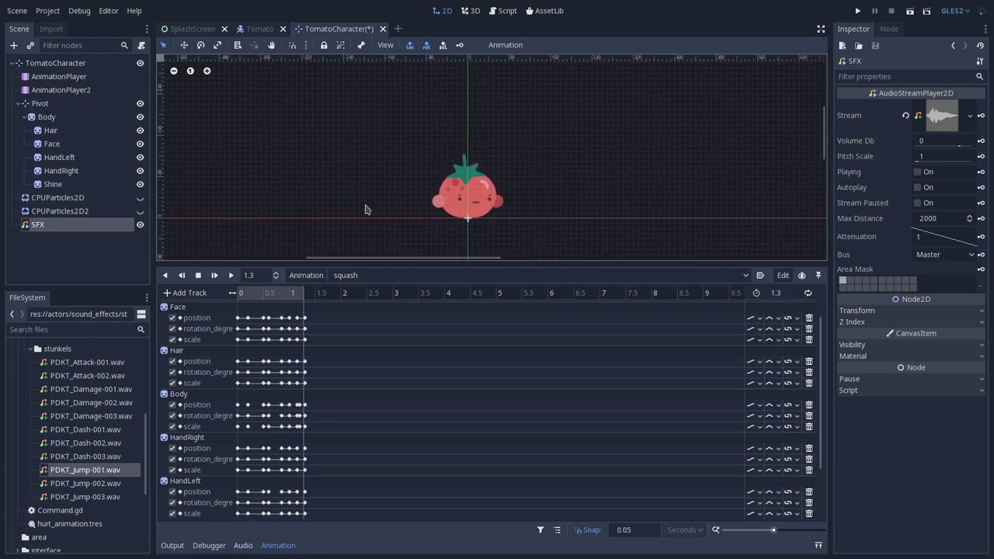
Set the SFX node's Pitch Scale to 0.5.
click(243, 545)
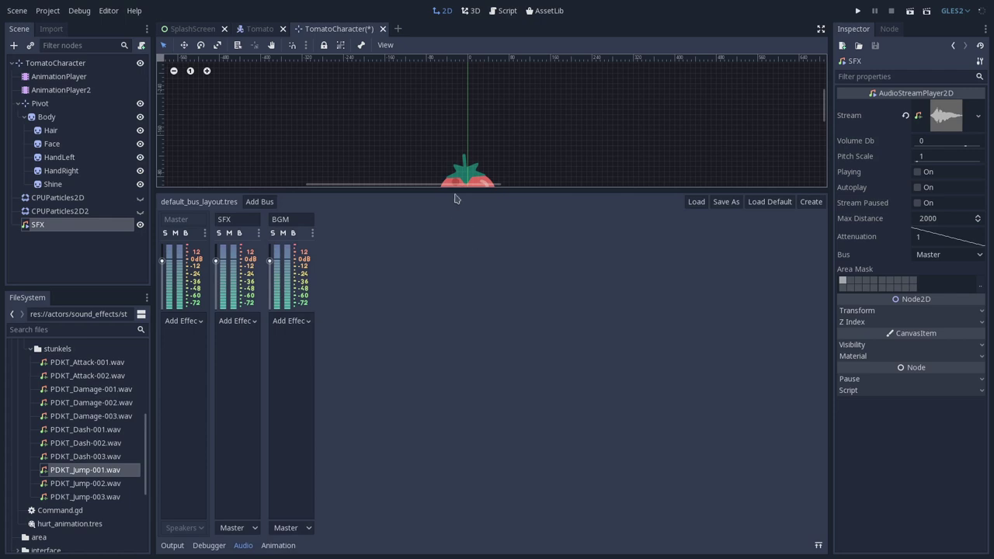
drag(456, 193, 467, 252)
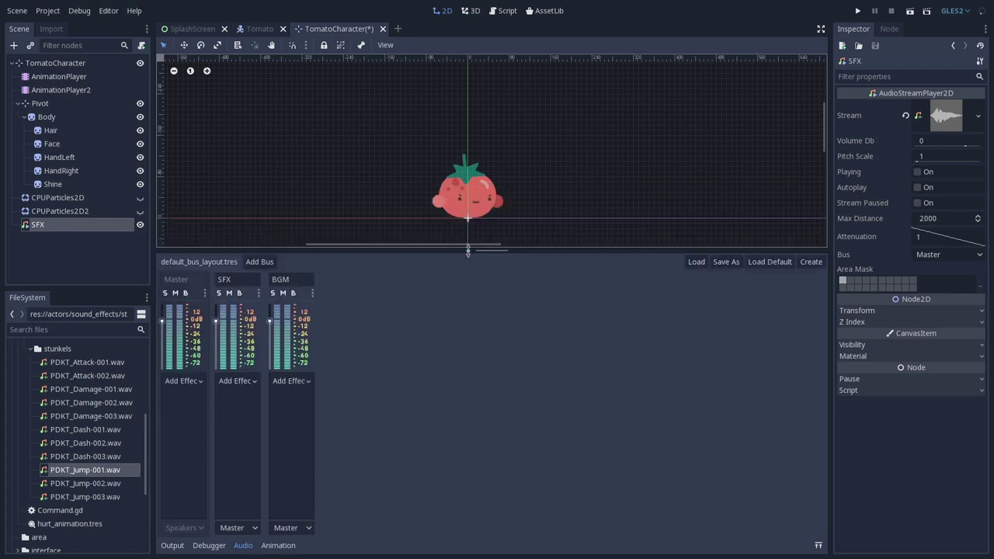
click(56, 226)
click(943, 156)
text(0.5)
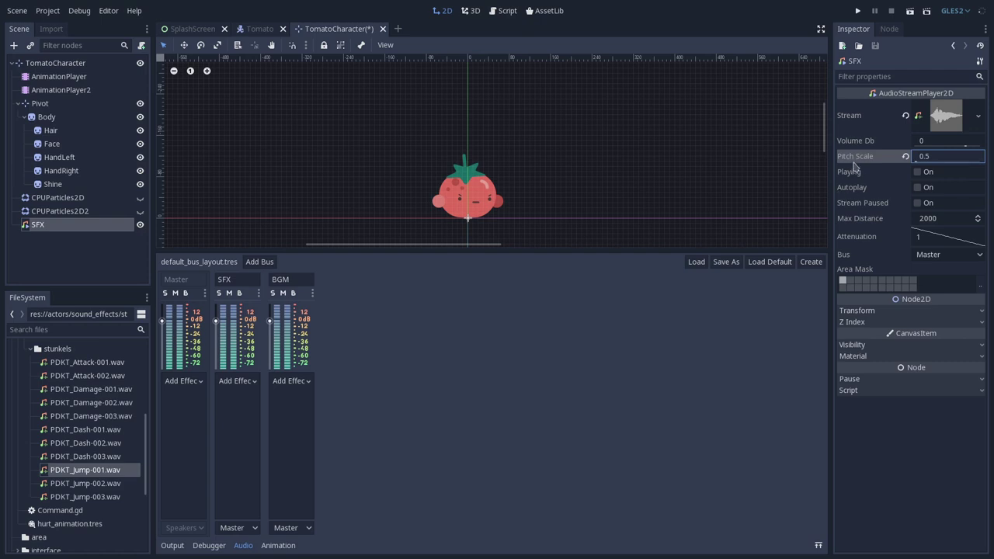
key(Return)
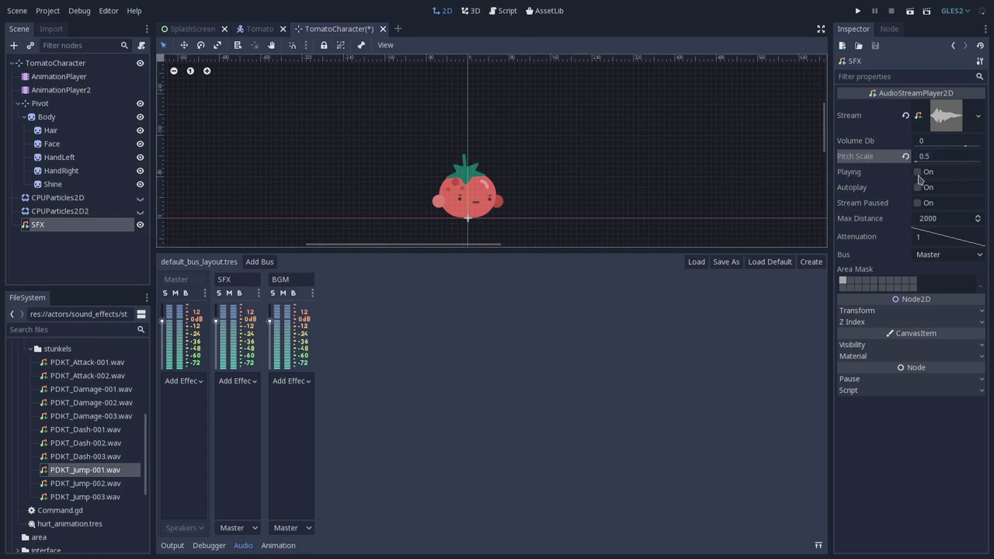
Preview the lowered pitch via Playing and reopen the squash animation through AnimationPlayer.
click(918, 174)
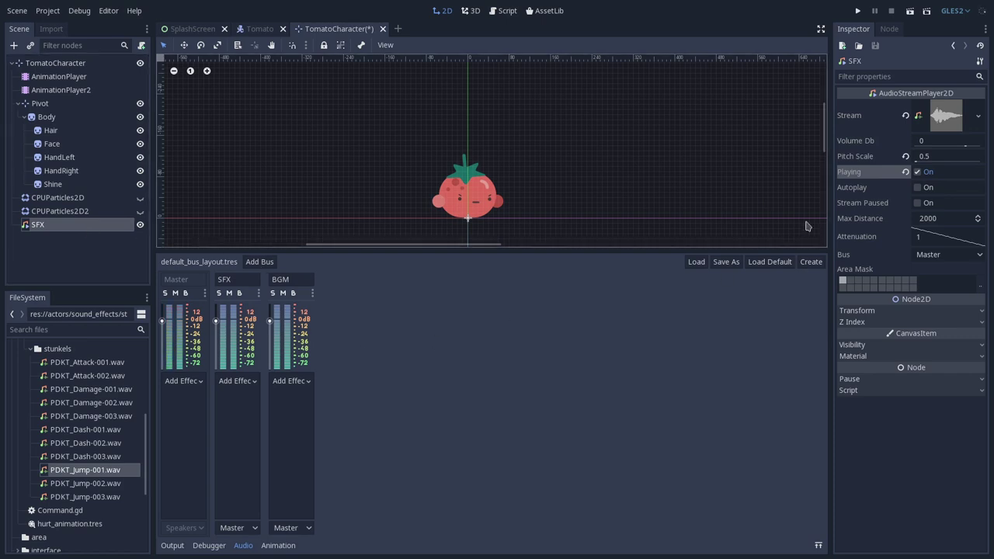
click(48, 225)
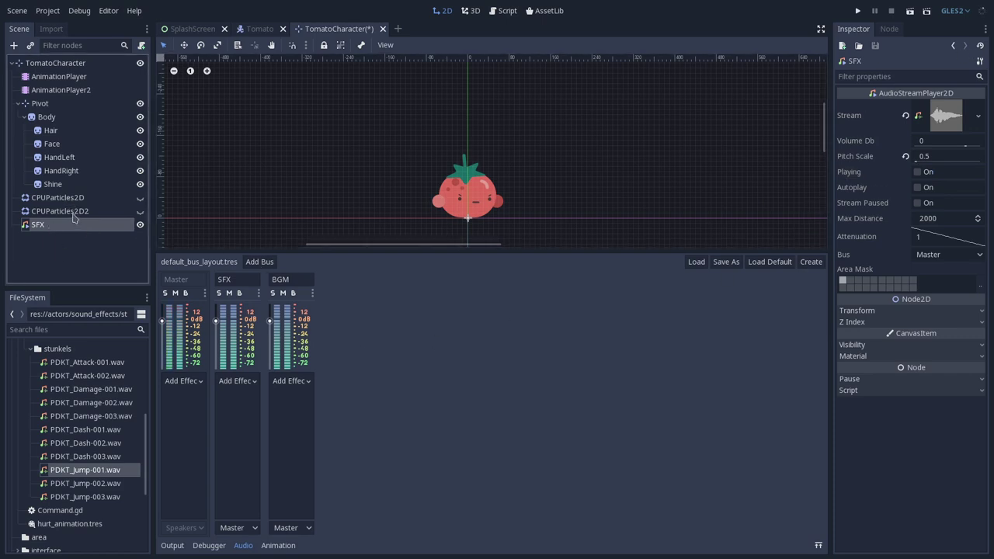
click(78, 78)
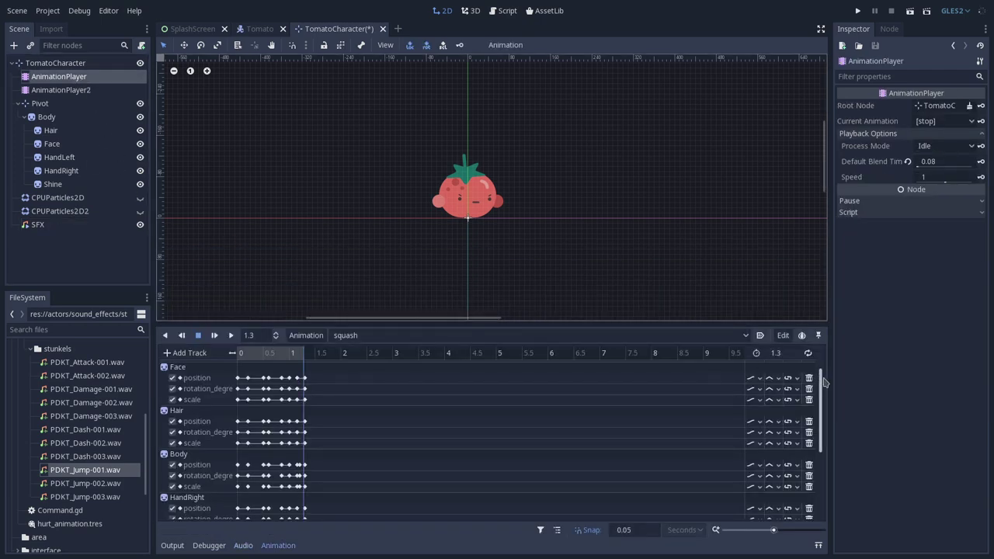
Bring the SFX Audio Clips track into view, select its time-0 jump key, then select SFX.
scroll(820, 389, down, 5)
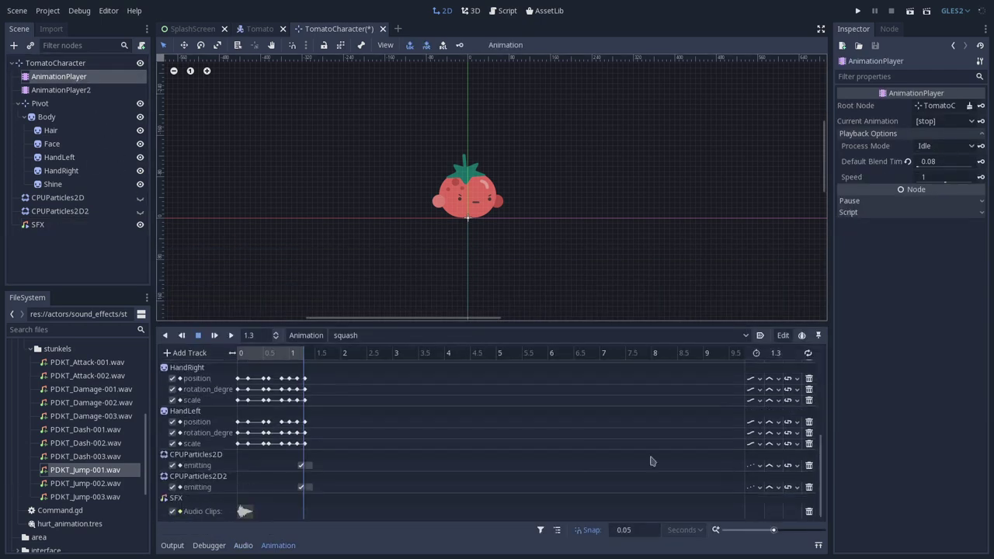
click(244, 512)
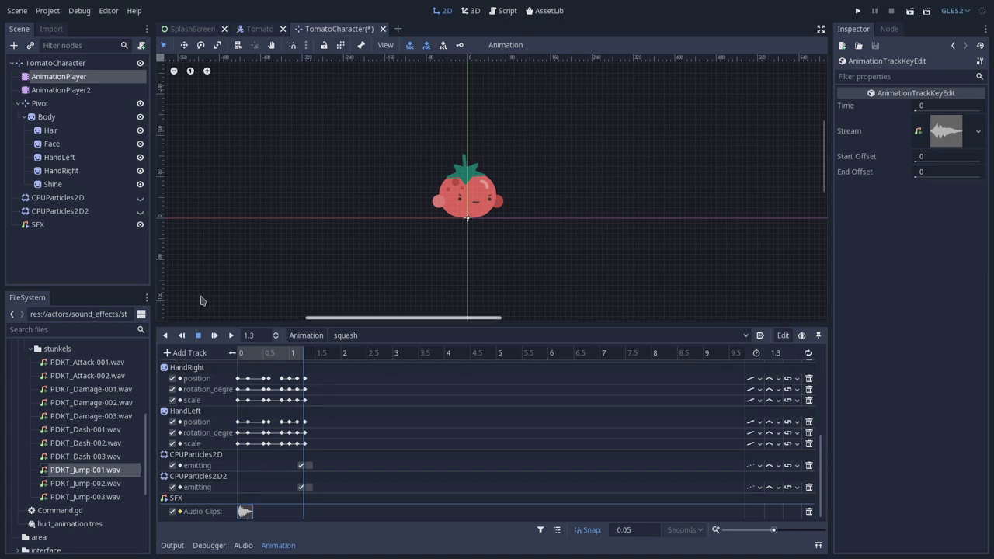
click(48, 225)
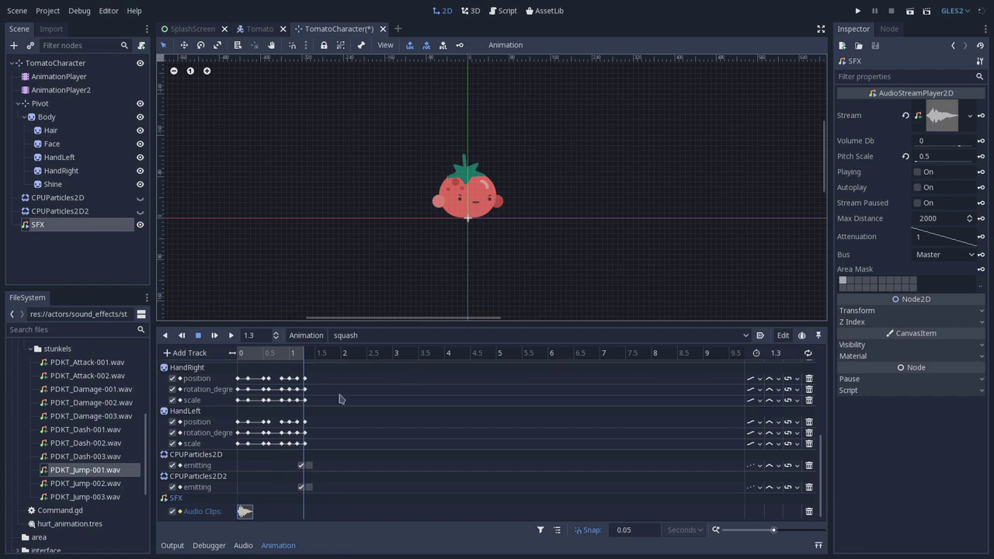
Add a new audio bus named Pitched carrying a PitchShift effect.
click(244, 547)
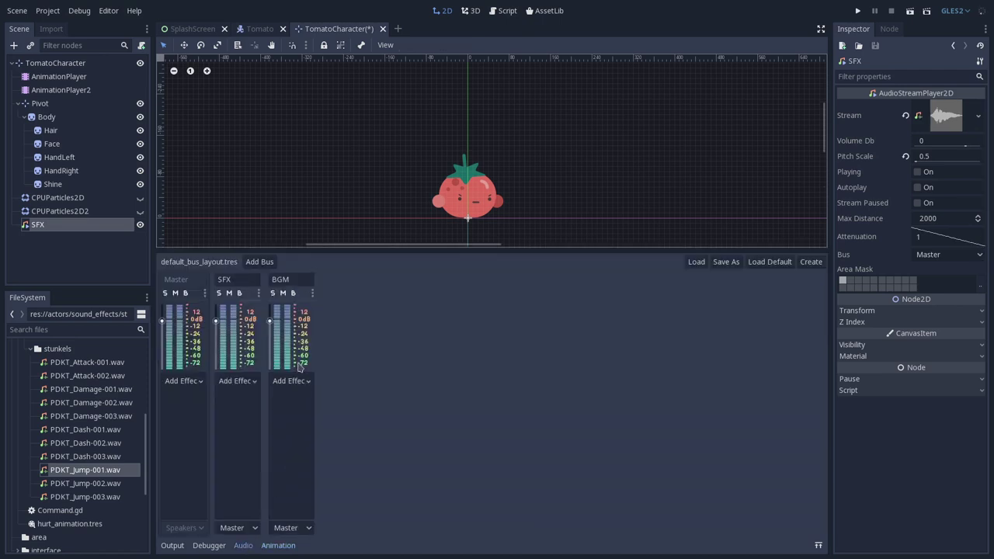
click(259, 262)
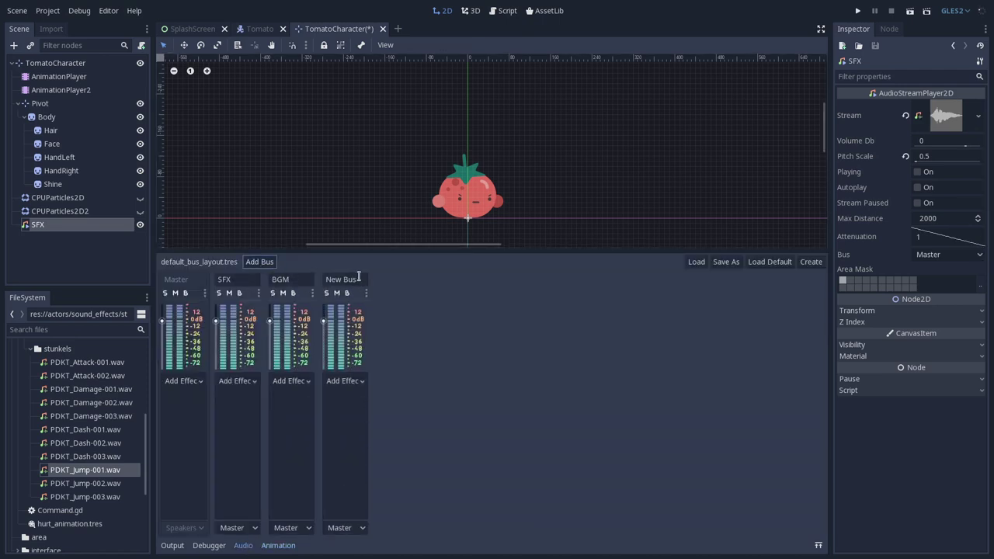
click(357, 278)
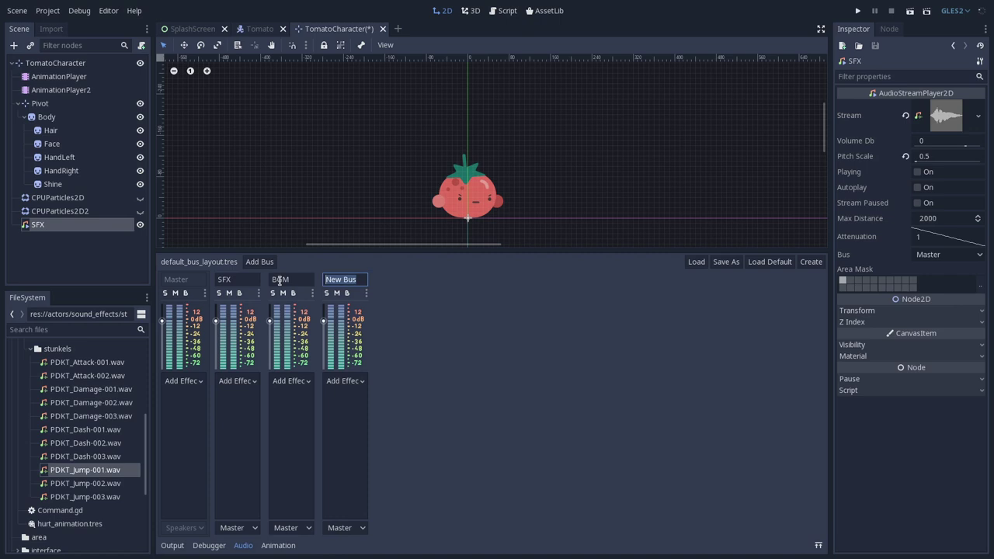
click(345, 380)
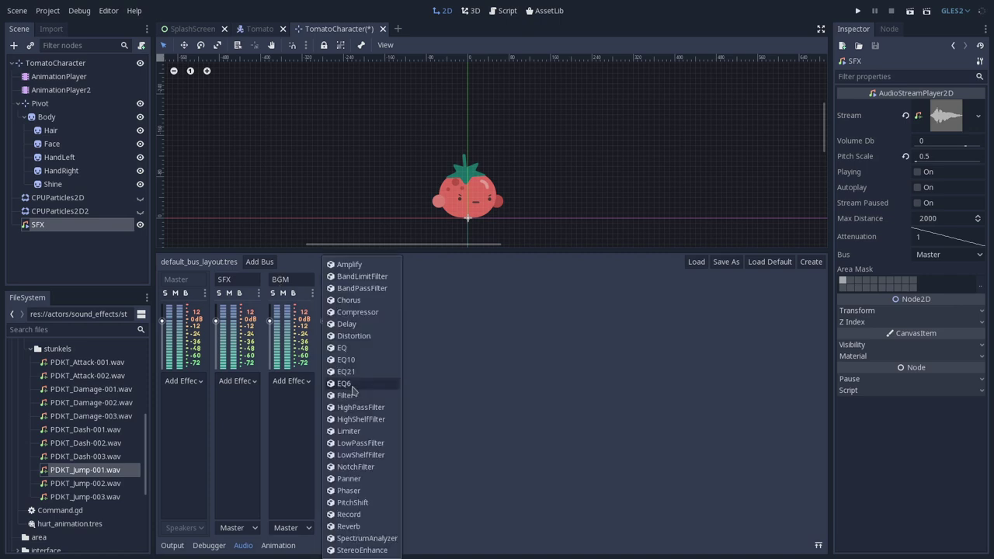
click(351, 503)
Set the PitchShift pitch scale to 0.5 and return the SFX Pitch Scale to 1.
click(349, 380)
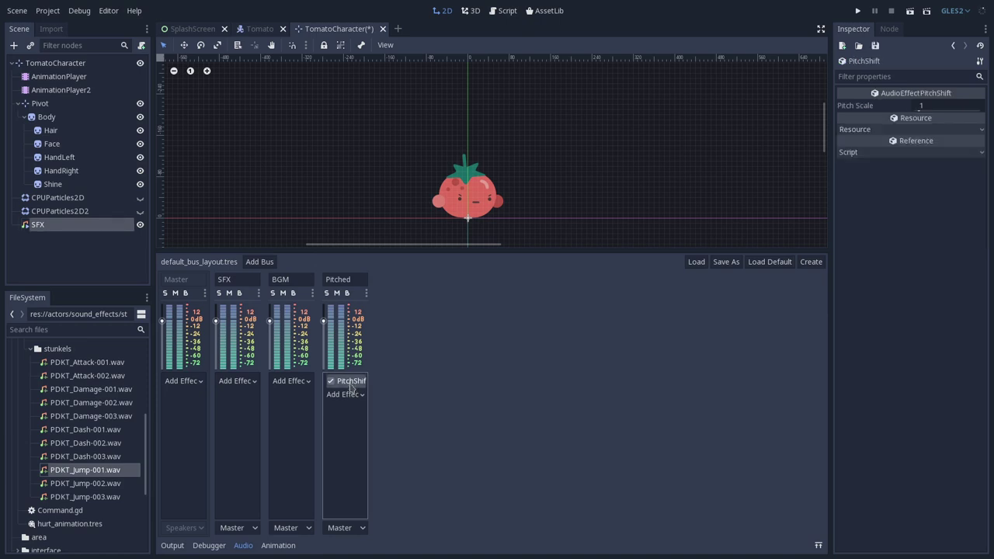
click(930, 109)
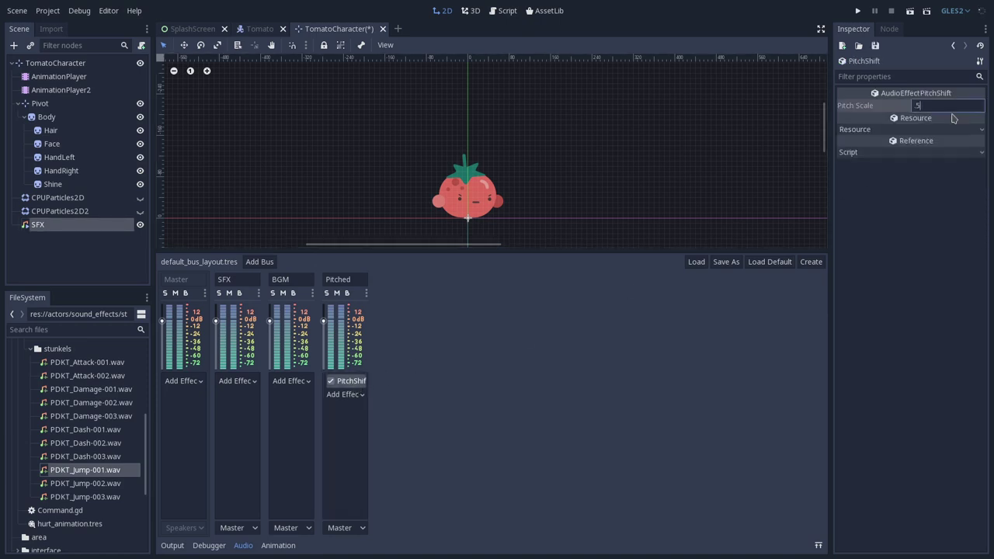
text(.5)
key(Return)
click(953, 46)
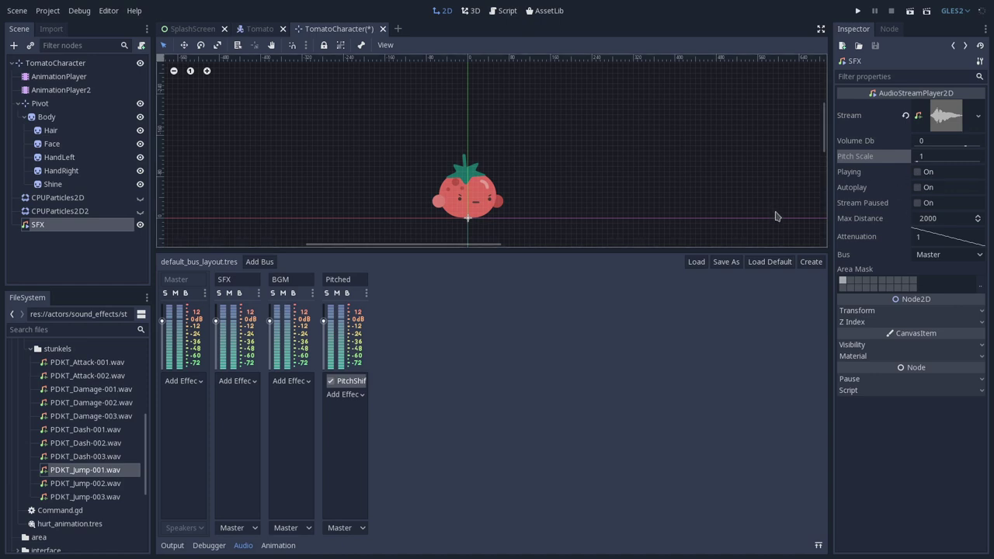
drag(476, 254, 469, 299)
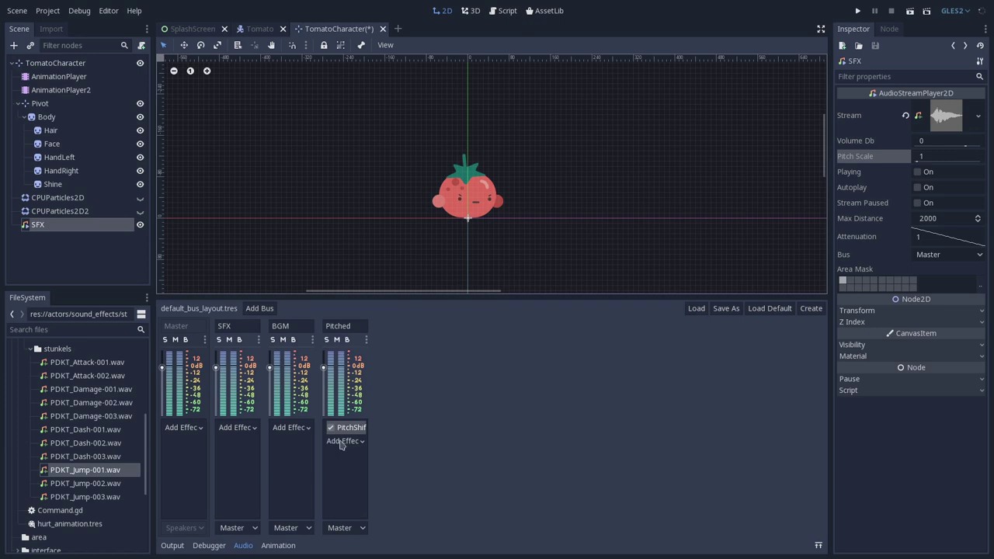
click(68, 78)
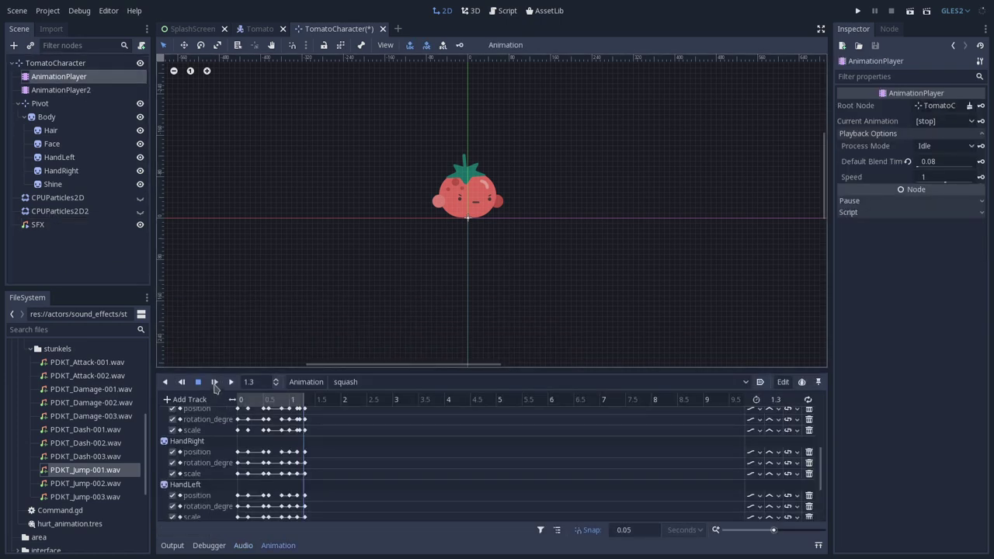
Route the SFX player to the Pitched bus, preview it, and replay the squash animation.
click(214, 381)
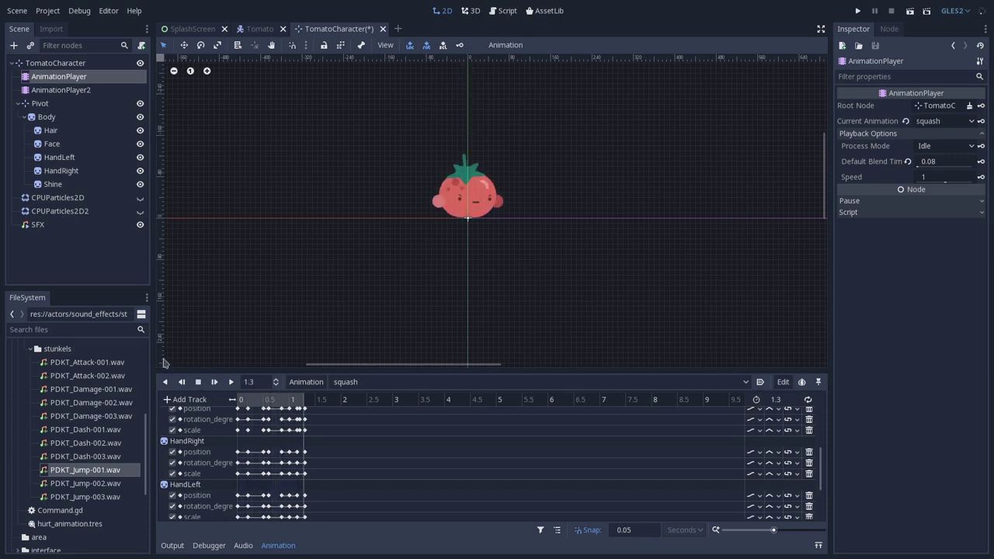
click(48, 225)
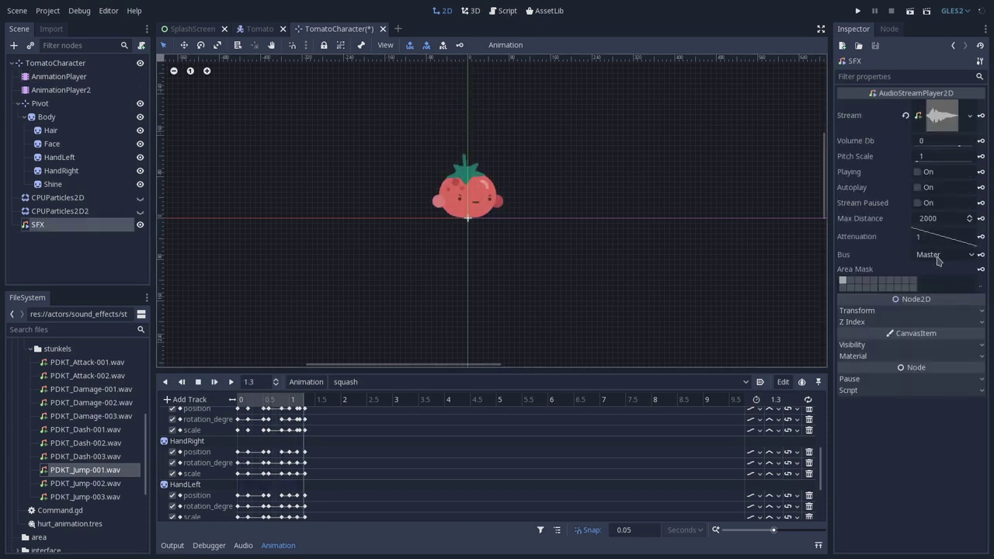
click(939, 256)
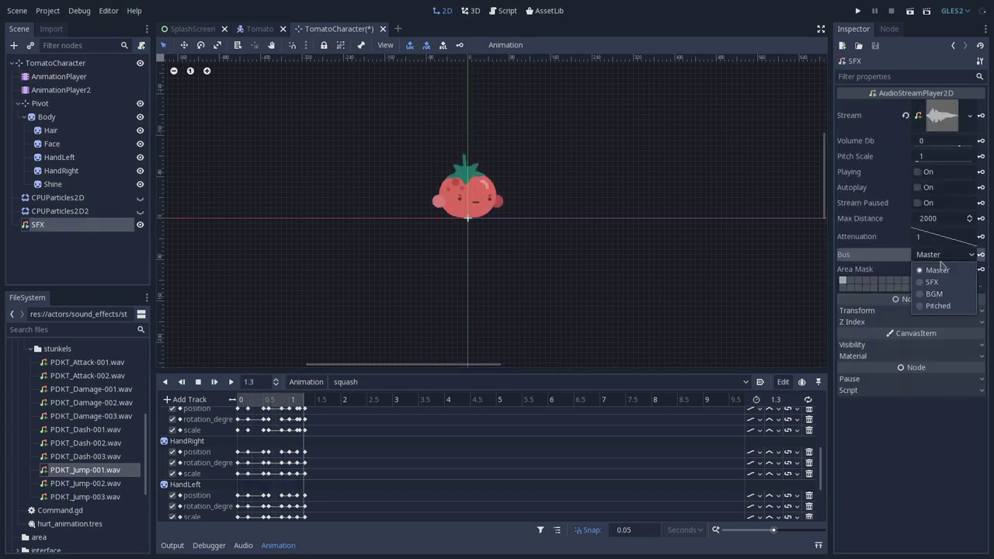
click(935, 306)
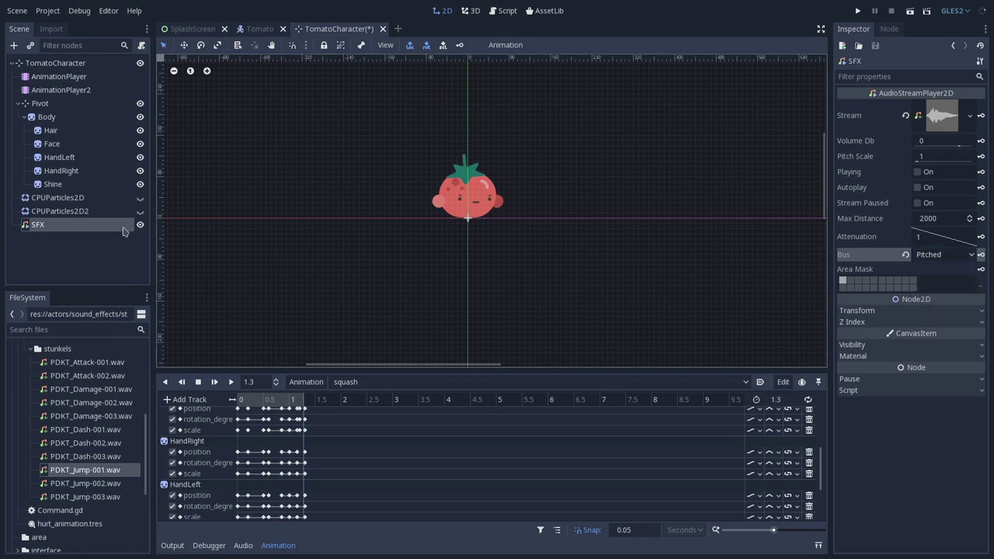
click(916, 171)
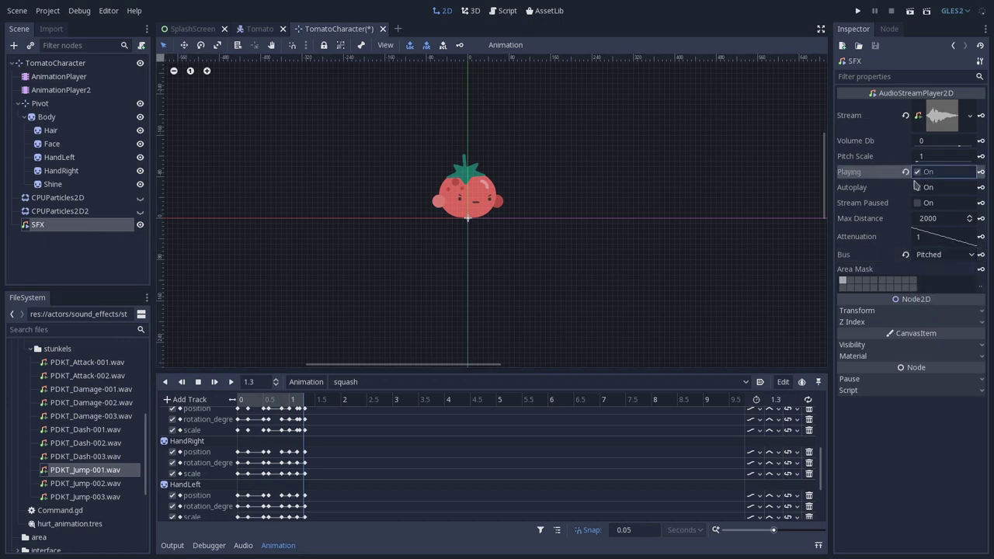
click(216, 383)
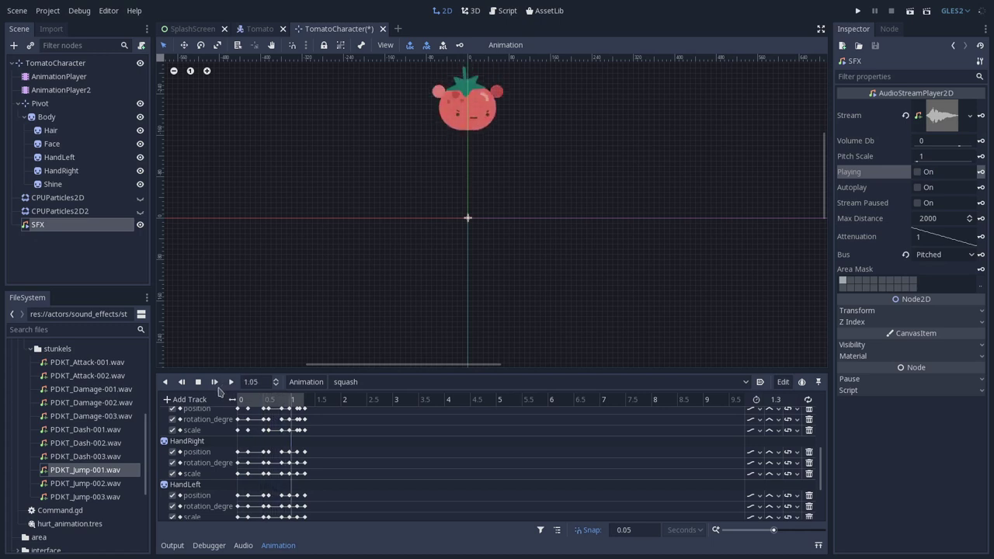
click(216, 384)
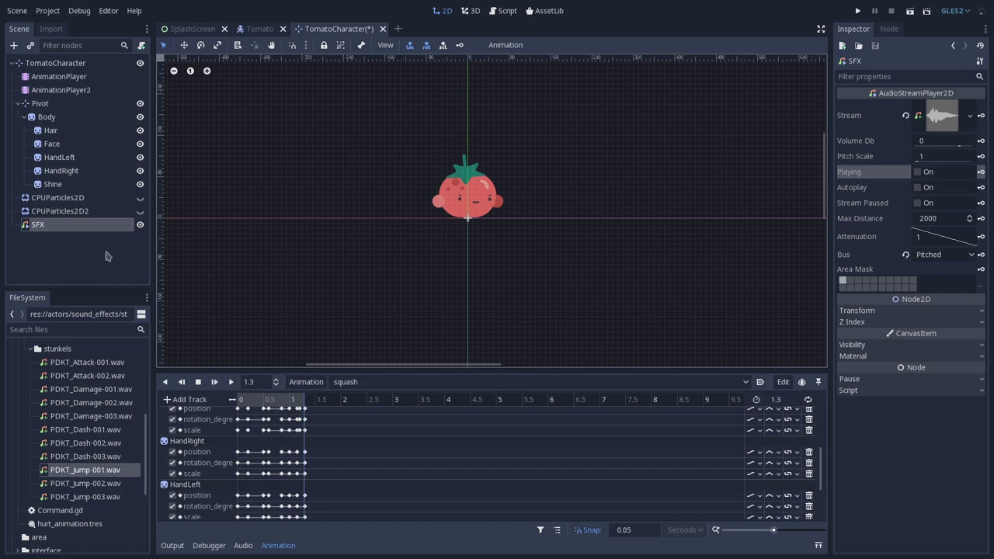
Check the Pitched bus's PitchShift settings, then return to the animations with SFX selected.
click(242, 545)
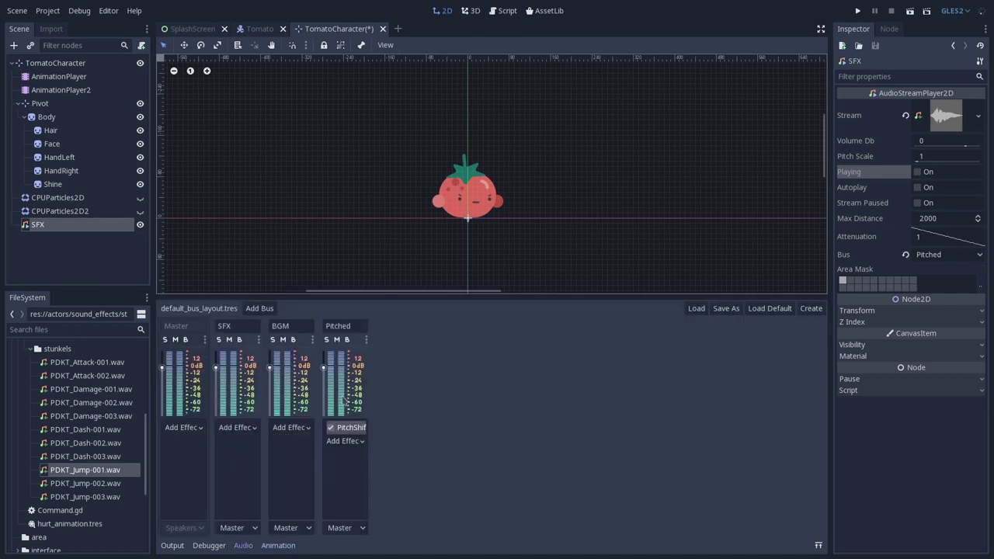
click(942, 105)
click(58, 76)
click(53, 227)
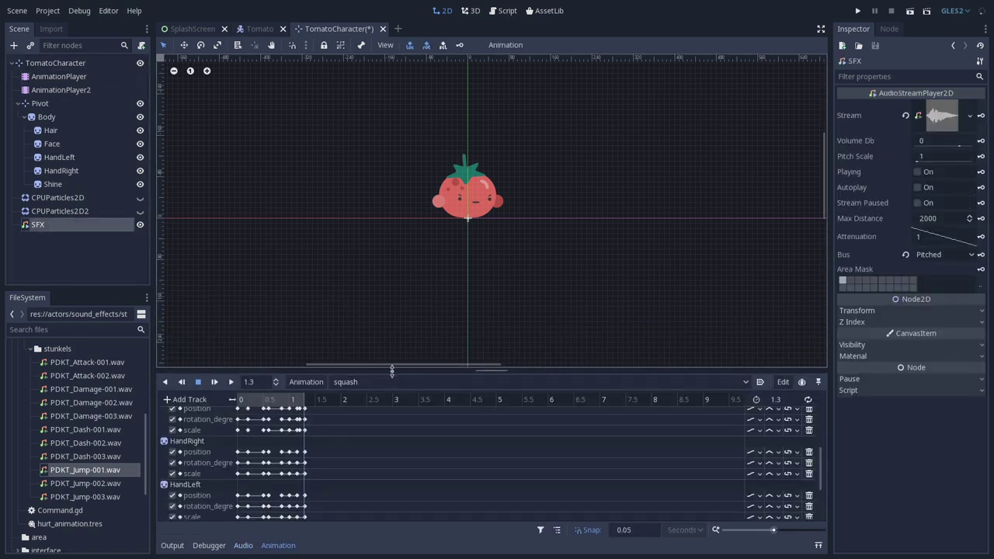
Scrub the squash animation and nudge the SFX audio clip key, putting it back at the start.
drag(391, 371, 390, 267)
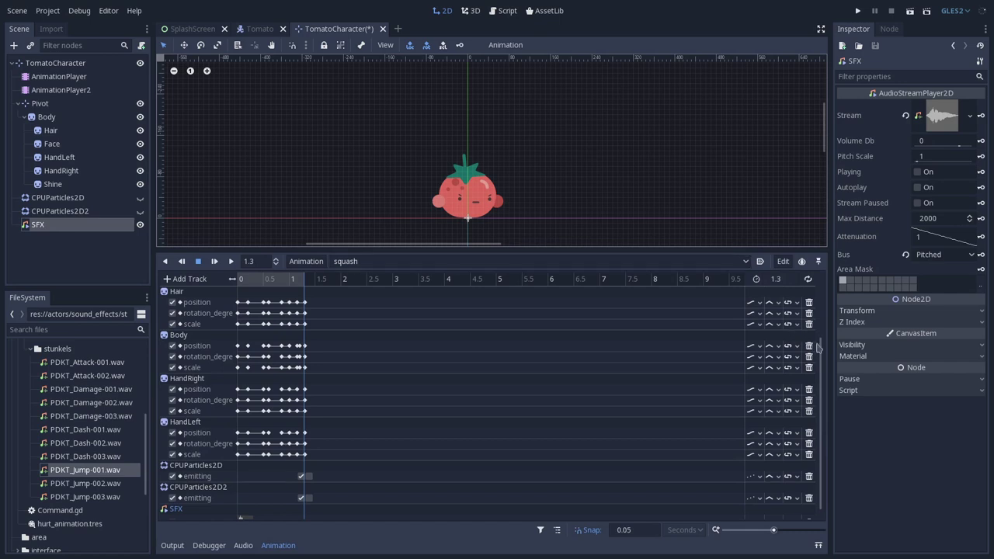
scroll(821, 349, down, 1)
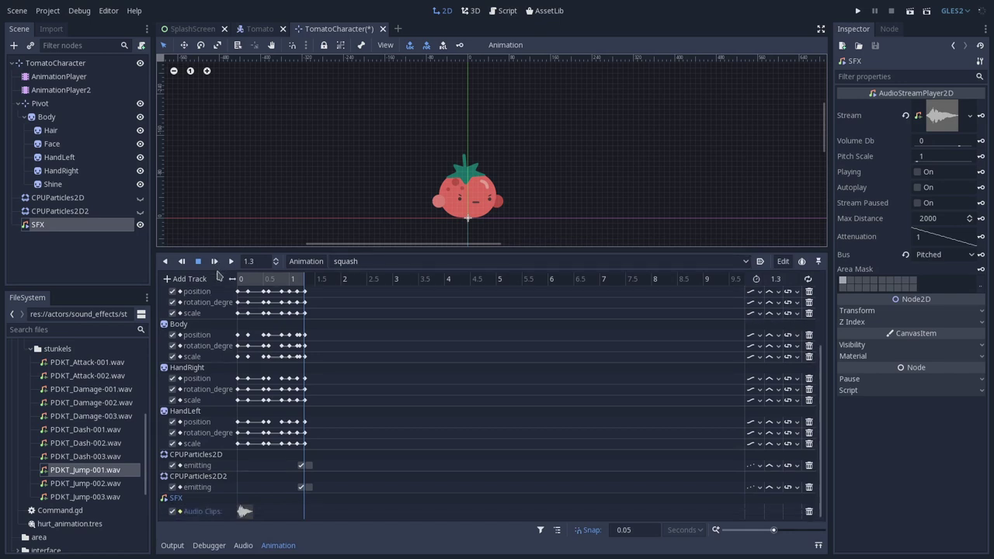
click(244, 511)
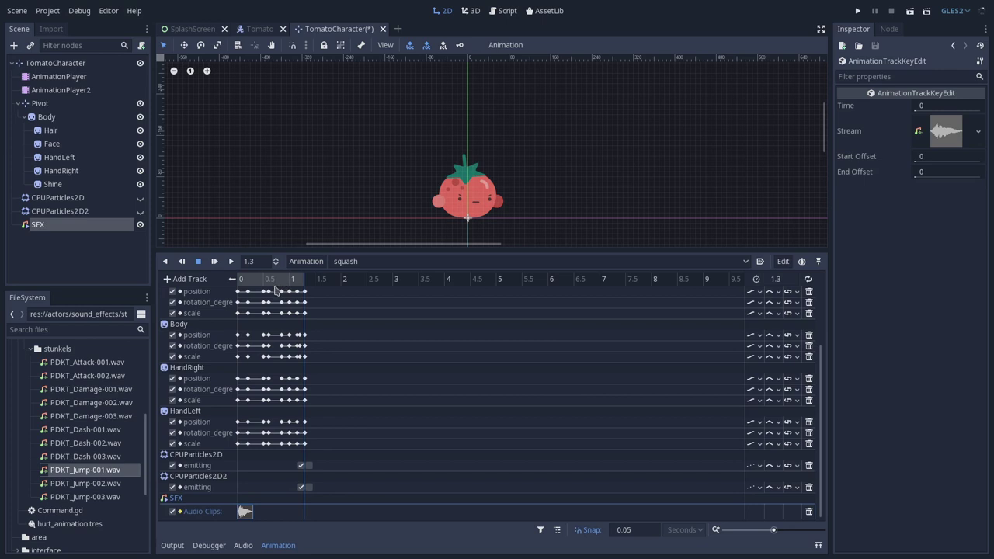
key(a)
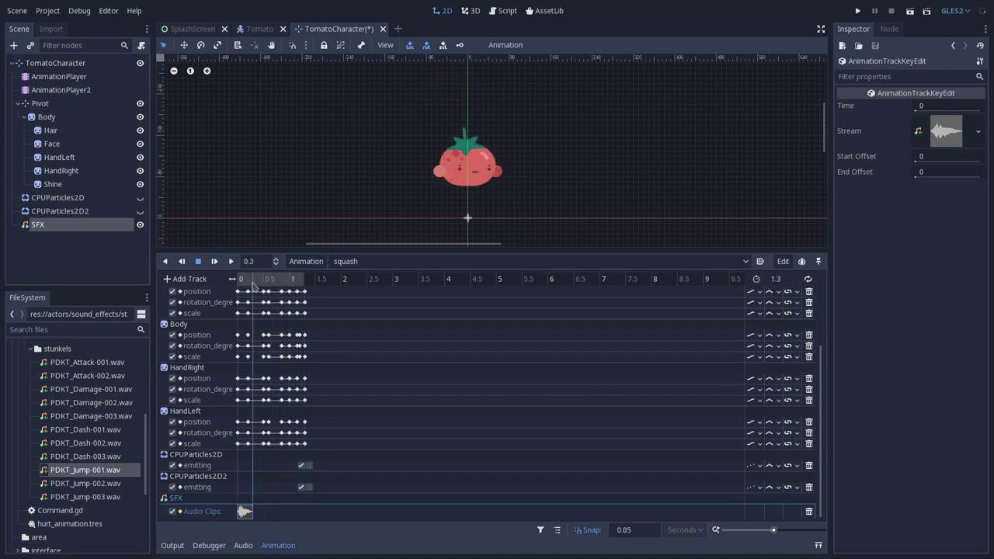
mouse_move(238, 286)
mouse_down()
mouse_move(256, 286)
mouse_move(240, 287)
mouse_up()
drag(244, 514, 244, 512)
click(237, 285)
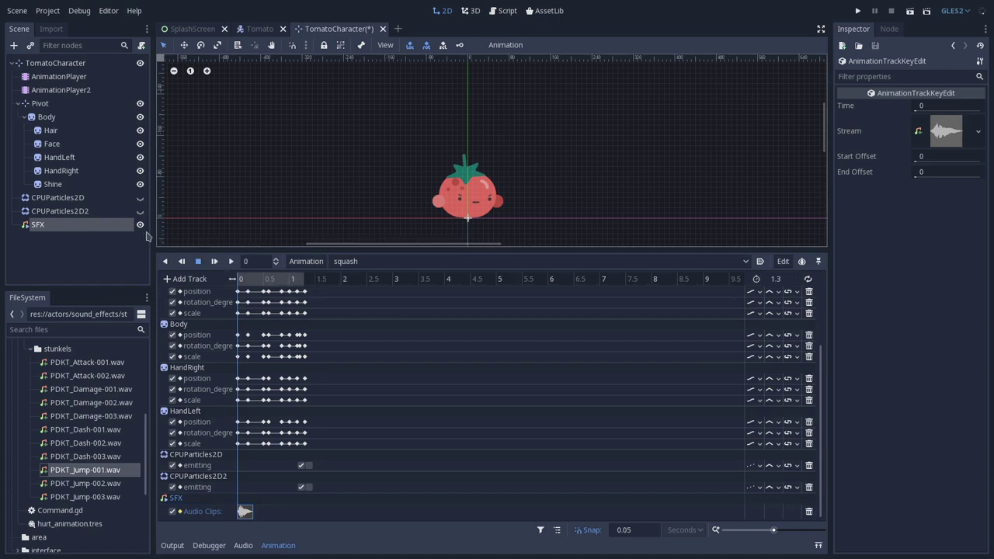
Change the Pitched bus output from Master to SFX.
click(243, 545)
click(344, 527)
click(336, 539)
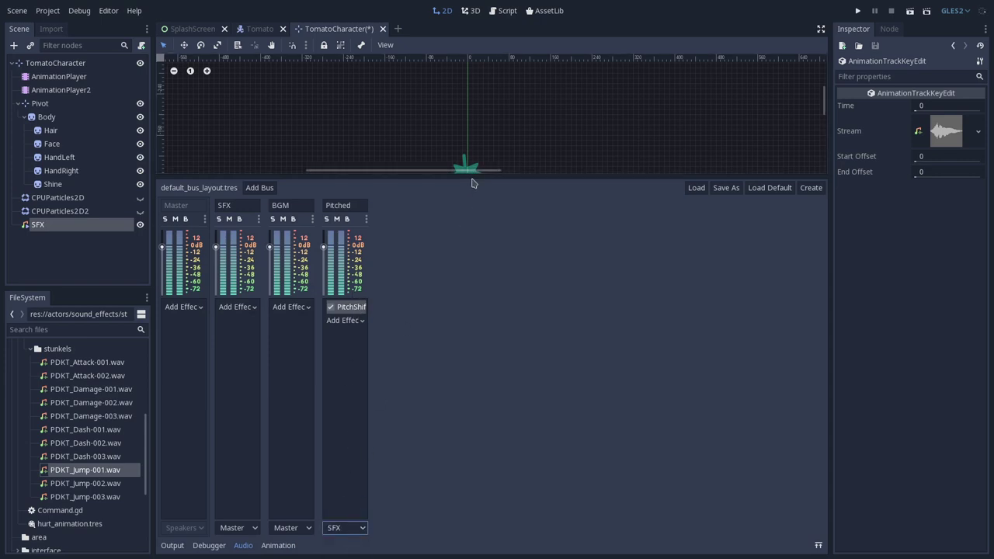
drag(472, 182, 467, 319)
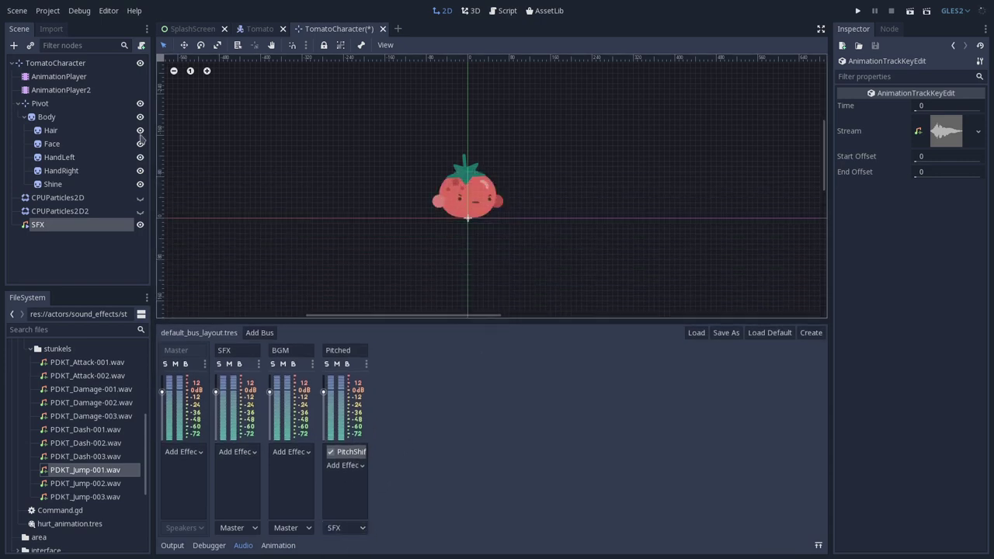
click(99, 78)
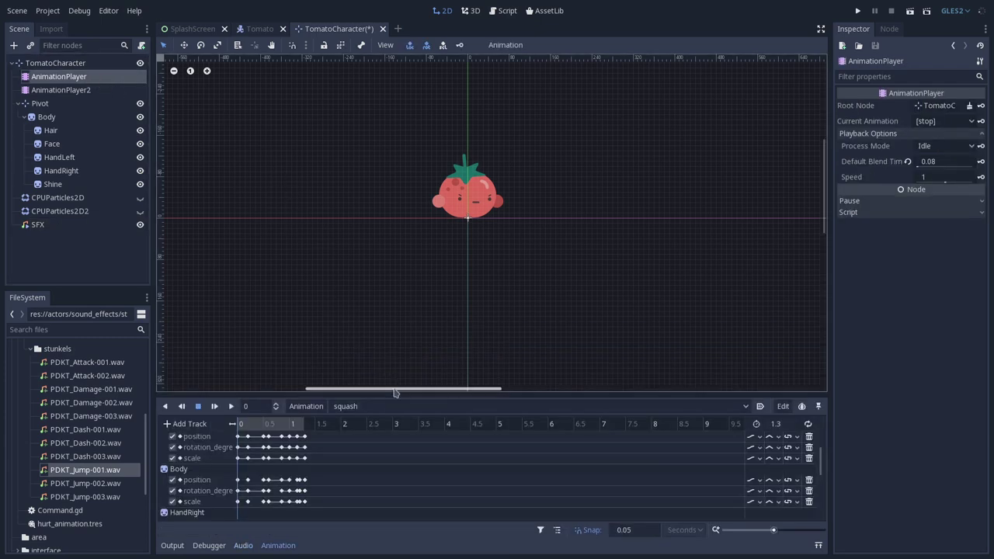
drag(393, 391, 387, 308)
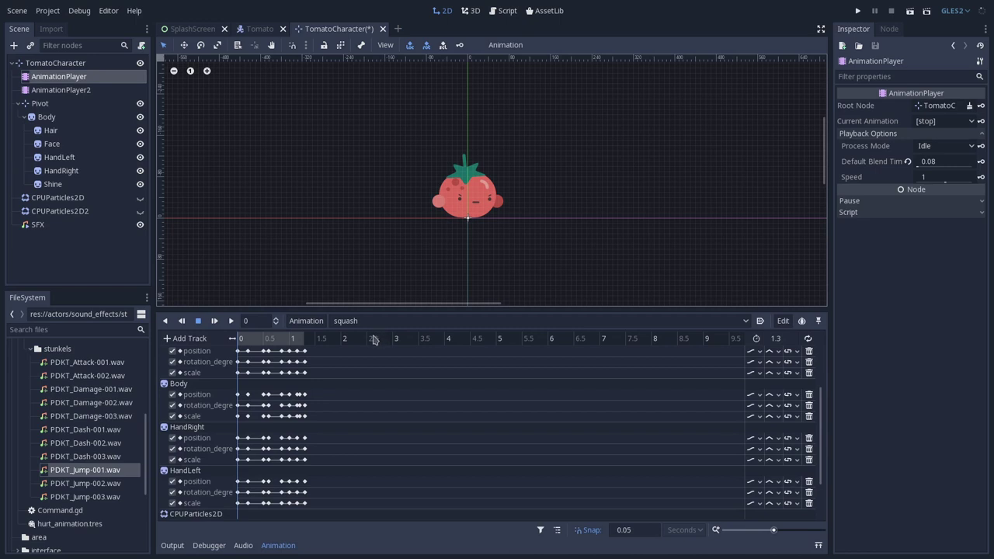
scroll(816, 471, down, 3)
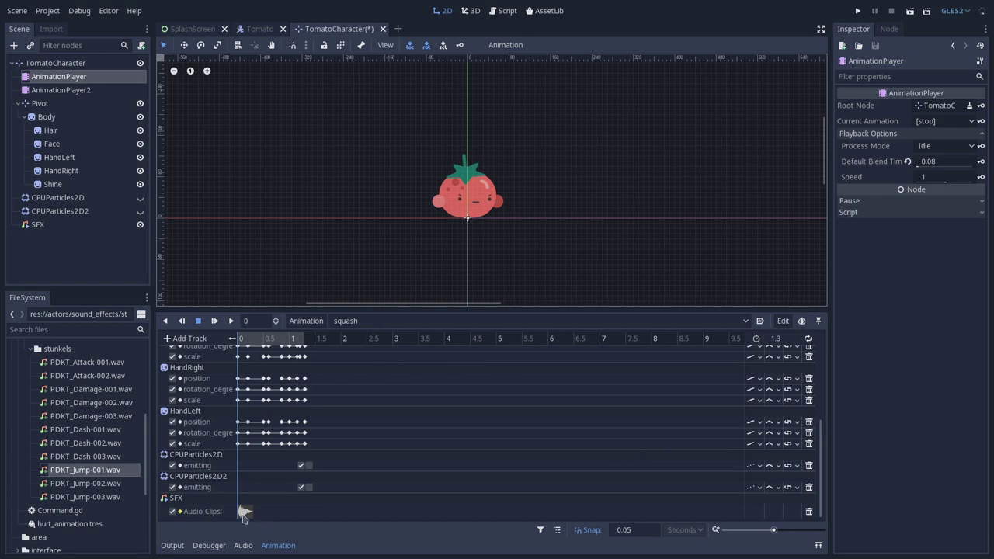
drag(243, 514, 247, 512)
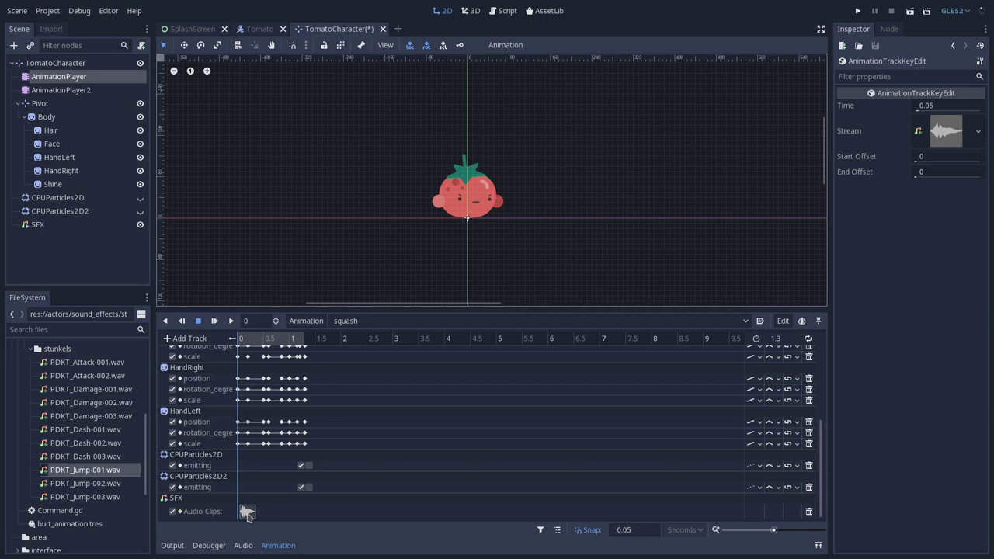
drag(247, 517, 244, 517)
drag(265, 342, 237, 349)
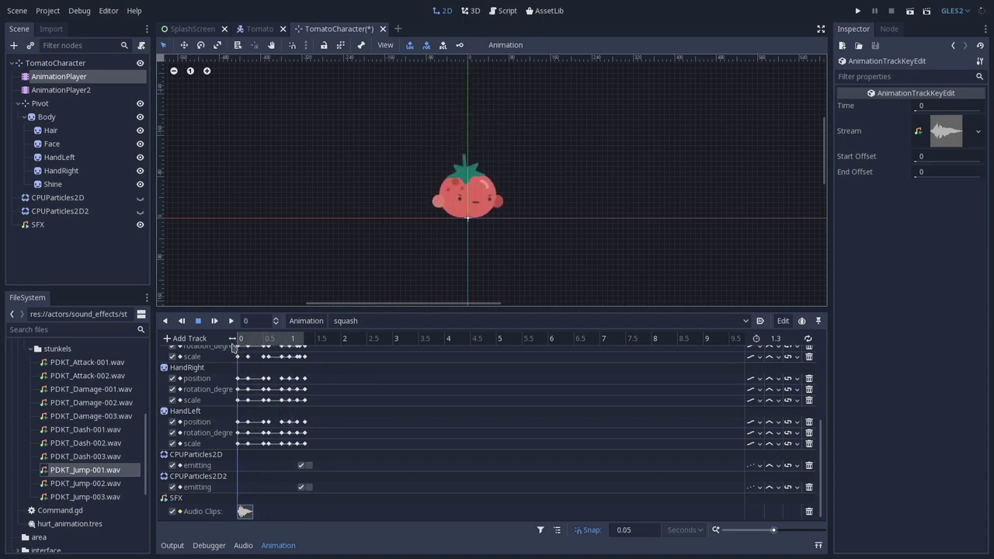
click(245, 510)
scroll(359, 270, left, 1)
scroll(360, 270, up, 1)
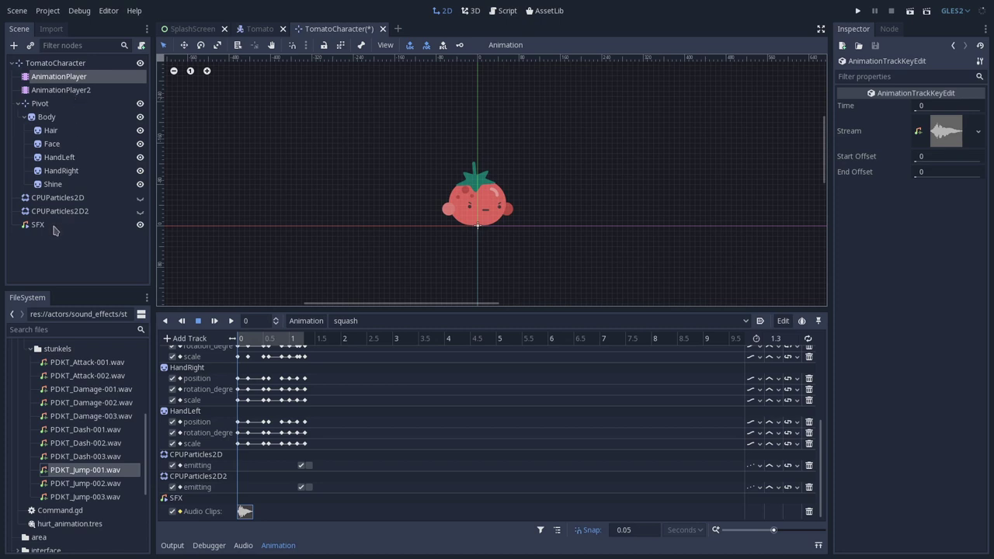
scroll(380, 235, down, 2)
scroll(380, 235, right, 2)
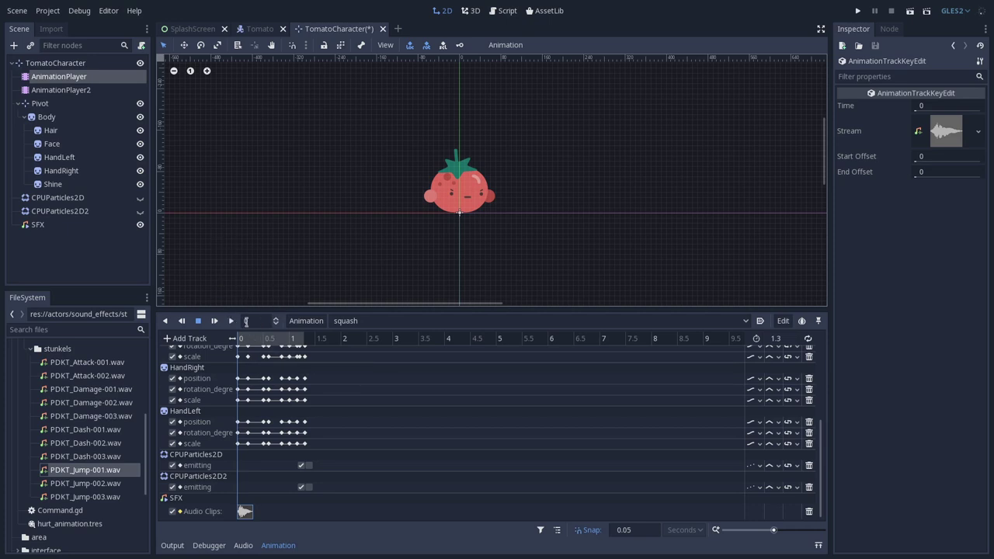
click(215, 321)
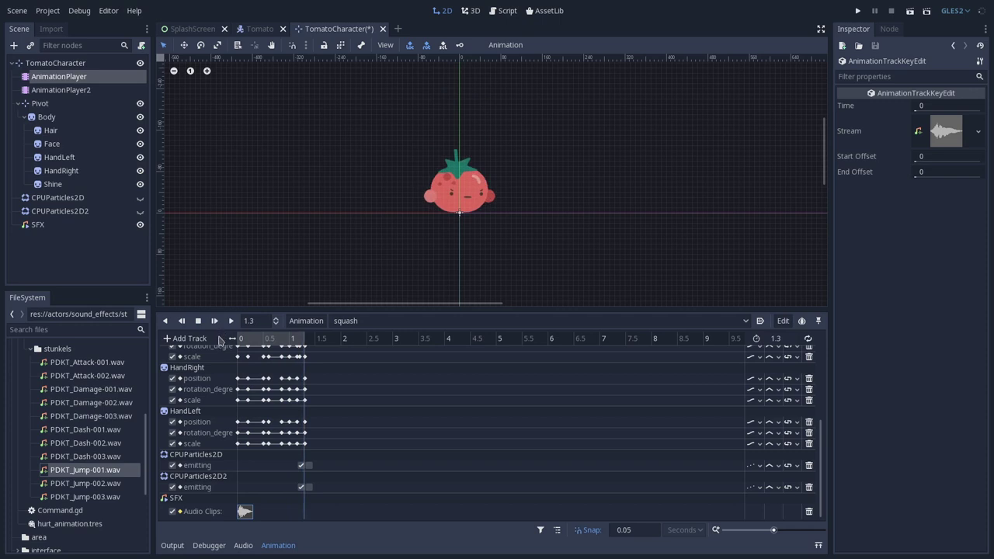
click(215, 321)
drag(291, 341, 296, 345)
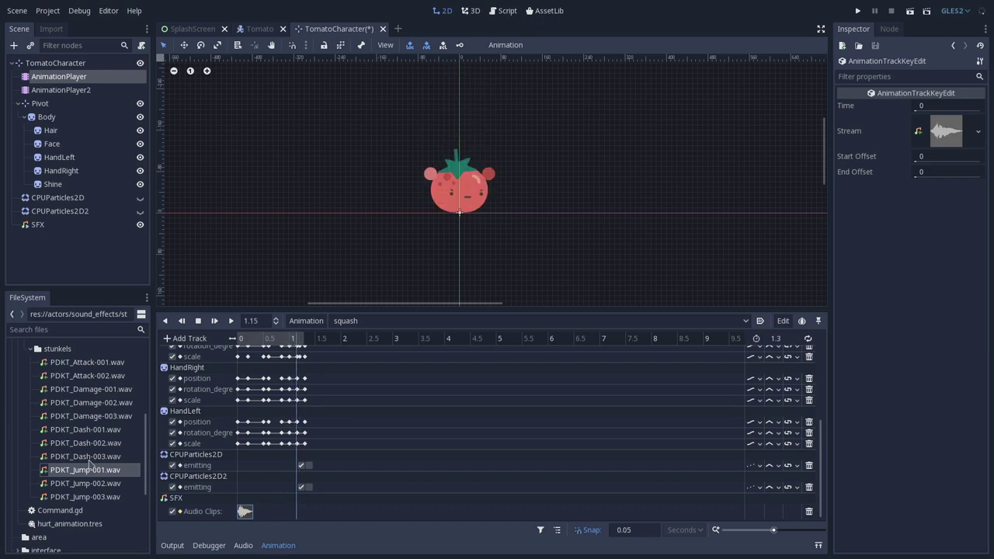
Preview PDKT_Dash-003.wav and drop it onto the SFX audio track at 1.15 s.
click(87, 456)
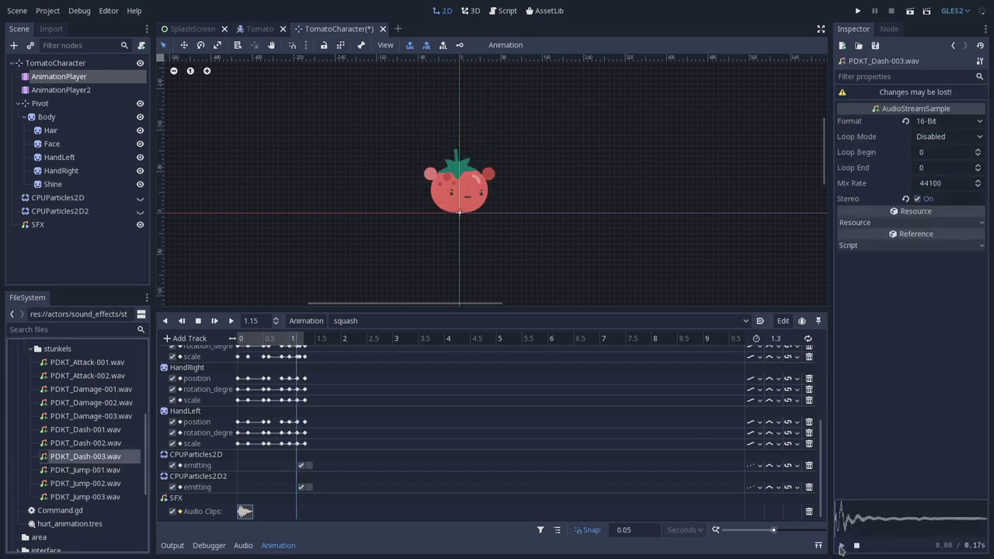
click(841, 546)
click(841, 547)
click(842, 548)
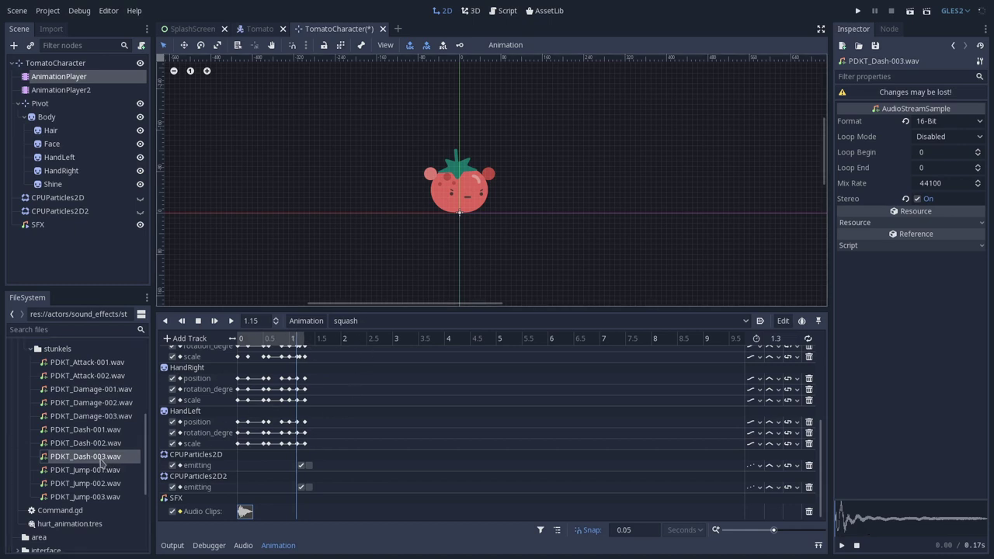
drag(101, 461, 300, 511)
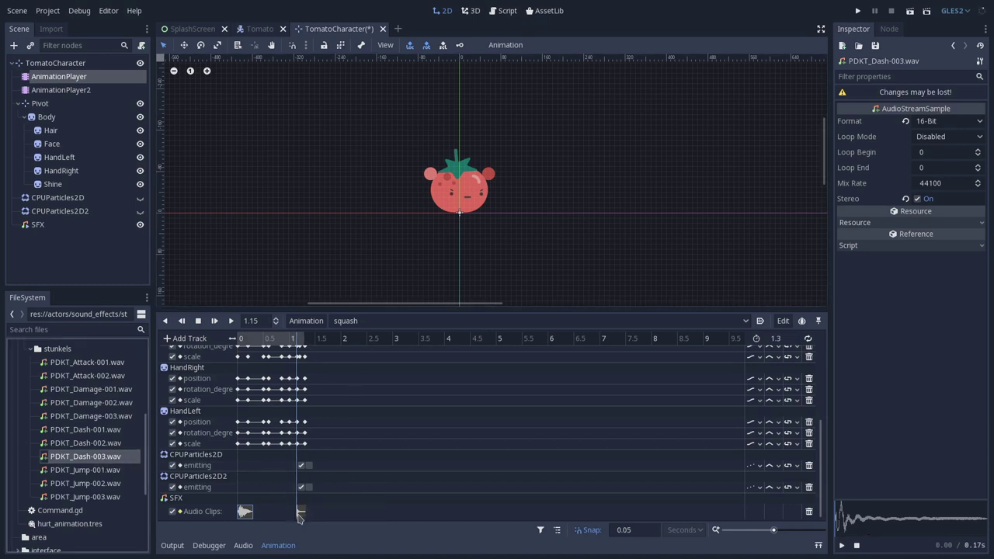
Play the squash animation from the start several times to check the dash sound timing.
click(215, 320)
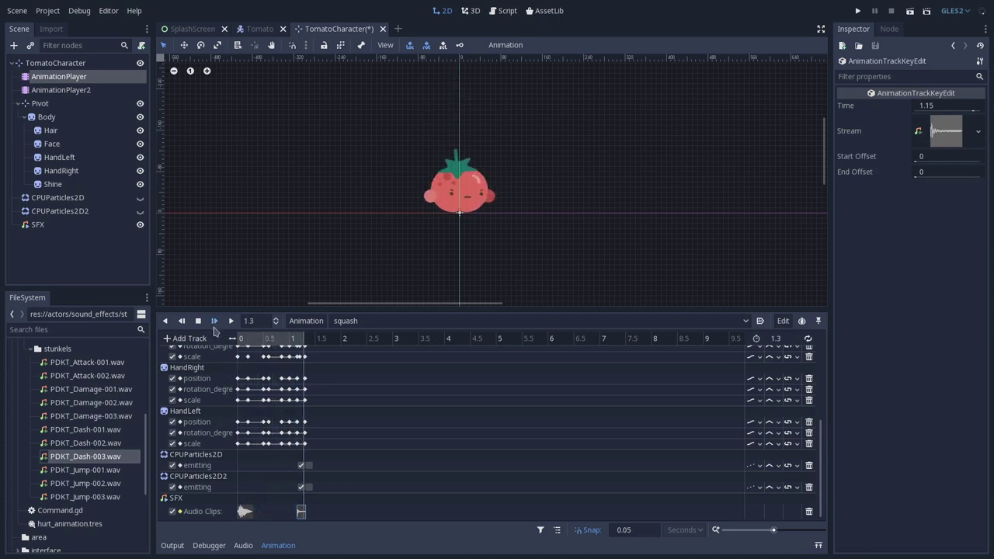
click(214, 321)
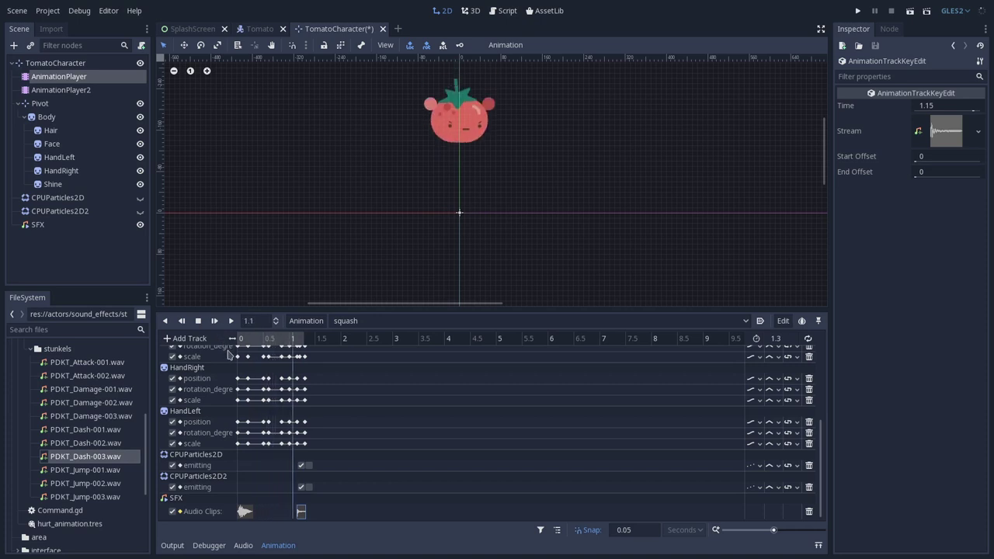
click(214, 320)
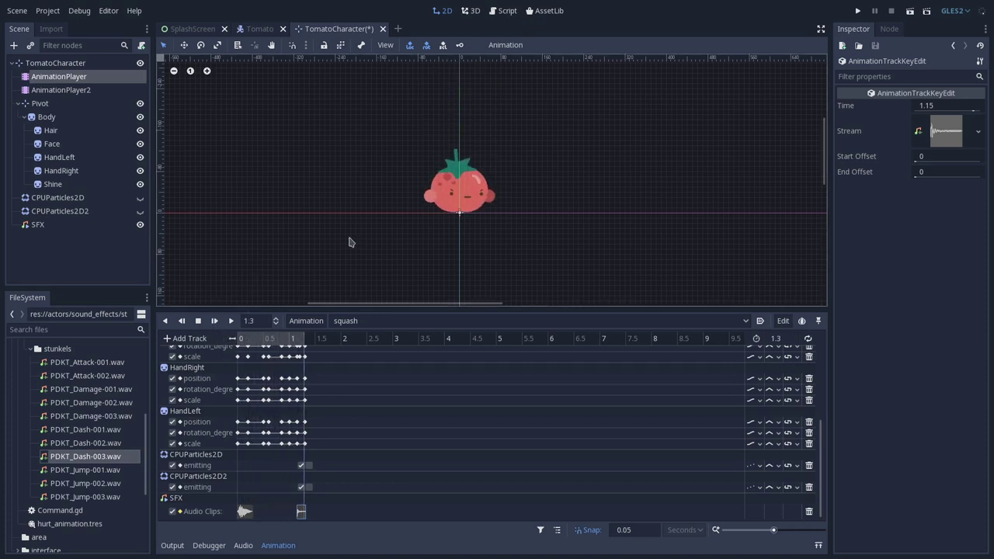
scroll(351, 236, up, 2)
scroll(288, 183, up, 2)
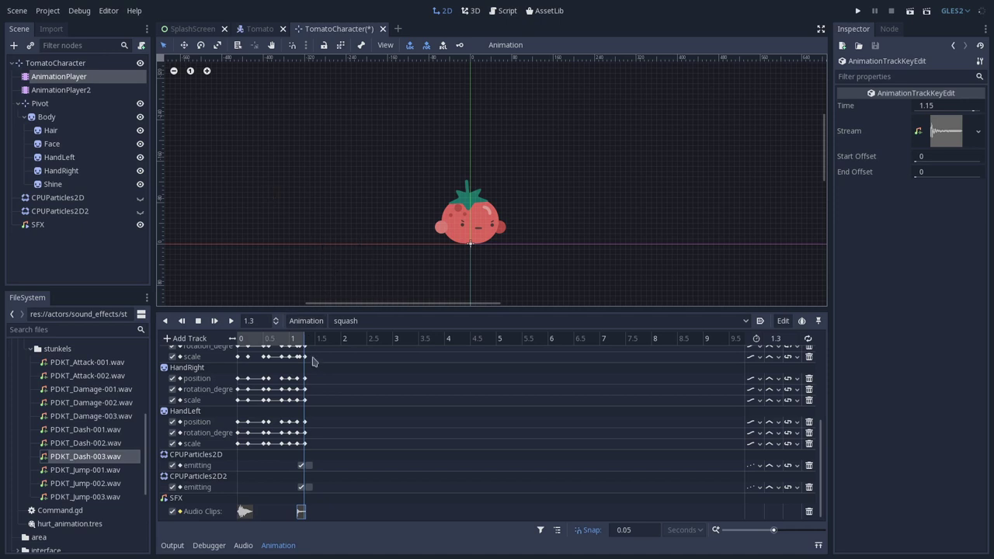
click(215, 322)
click(215, 322)
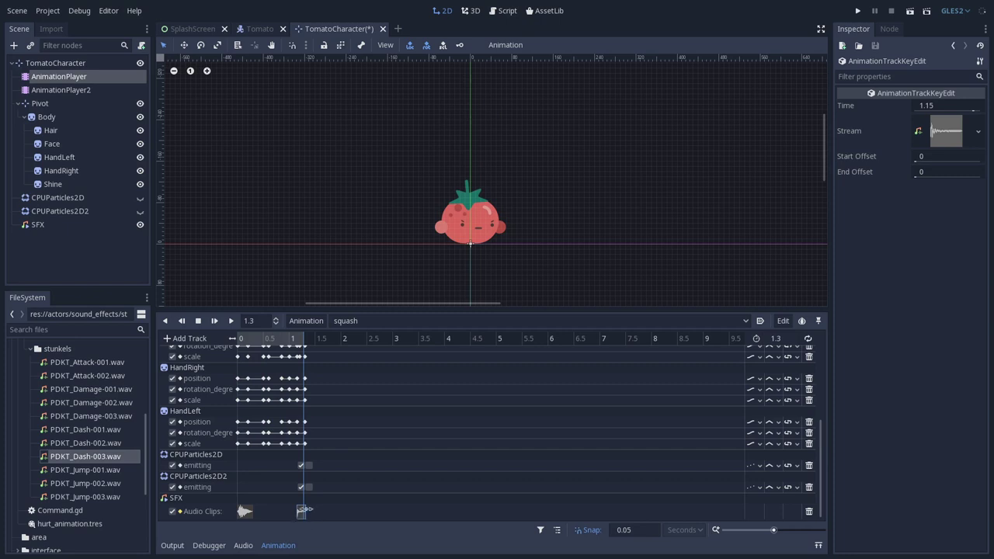
Trim the dash clip at 1.15 s to a short sliver, replay squash and scrub near 1.2.
drag(302, 511, 300, 516)
click(215, 320)
drag(301, 340, 297, 341)
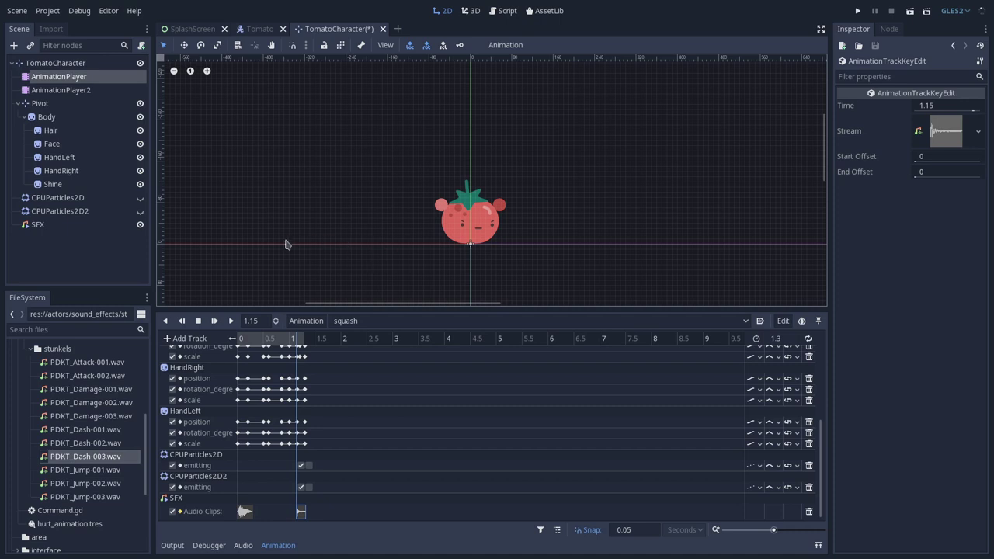
Add an AudioStreamPlayer2D named SFXReverb under TomatoCharacter.
click(42, 64)
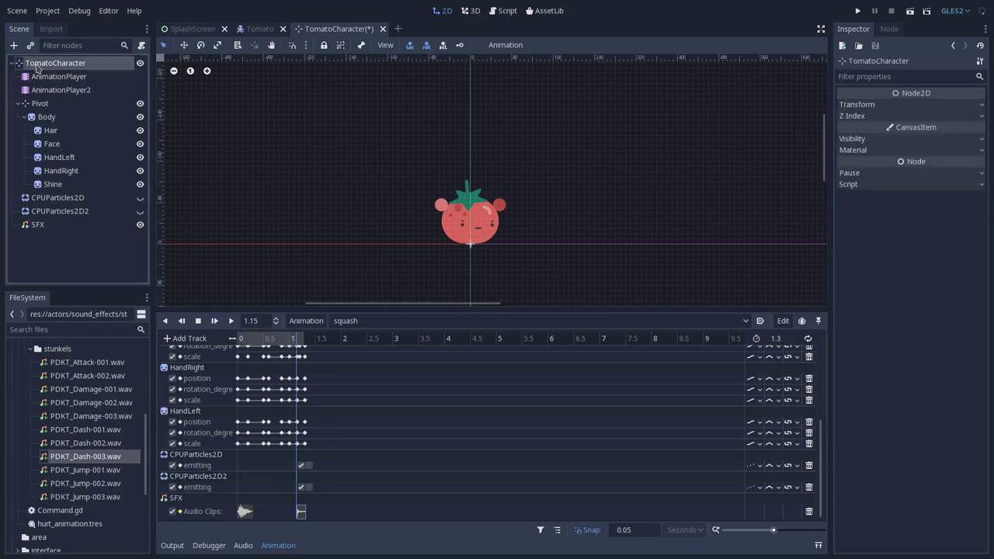
click(14, 46)
double_click(455, 203)
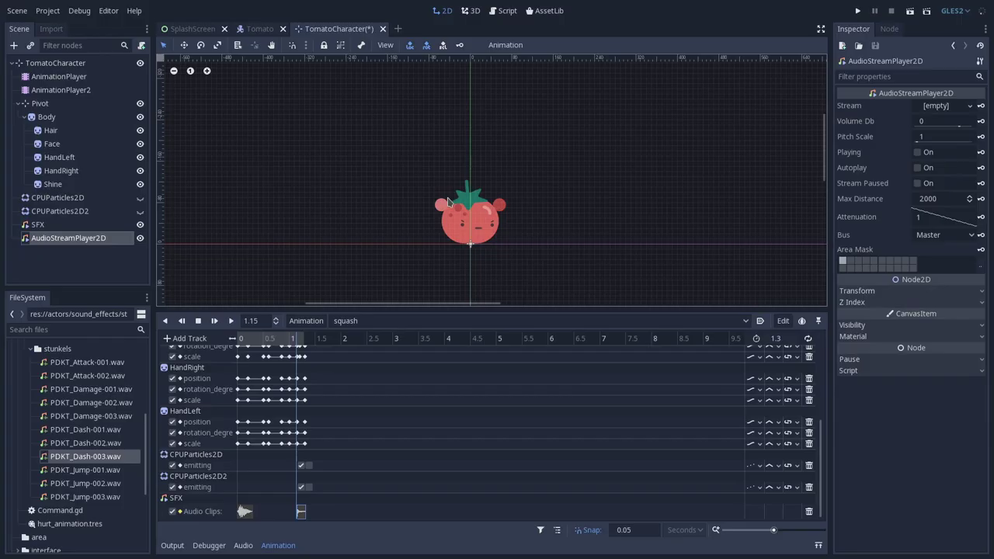
double_click(88, 239)
text(SFX)
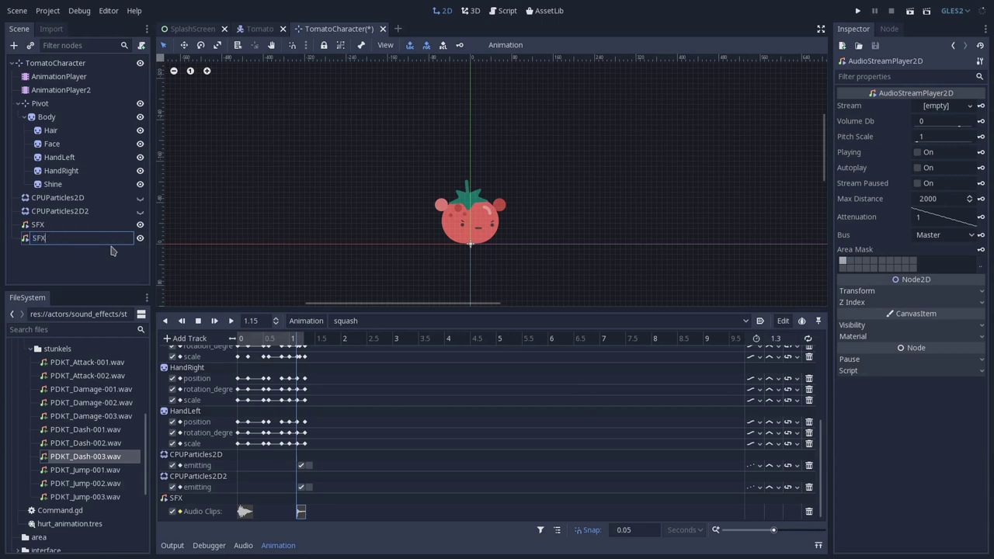
text(Reverb)
key(Return)
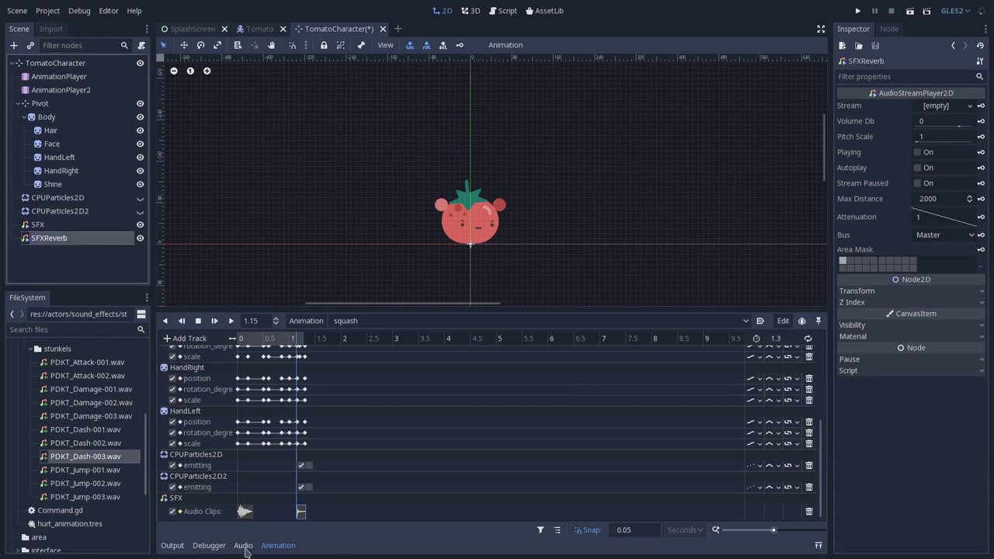
Create a new Reverb audio bus with a Reverb effect, then reselect AnimationPlayer with an enlarged editor.
click(243, 545)
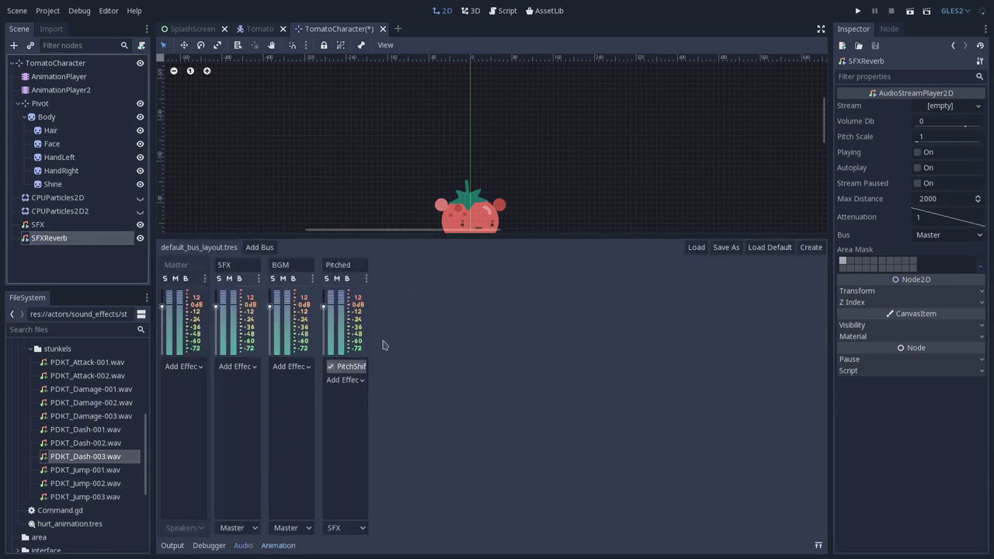
click(259, 247)
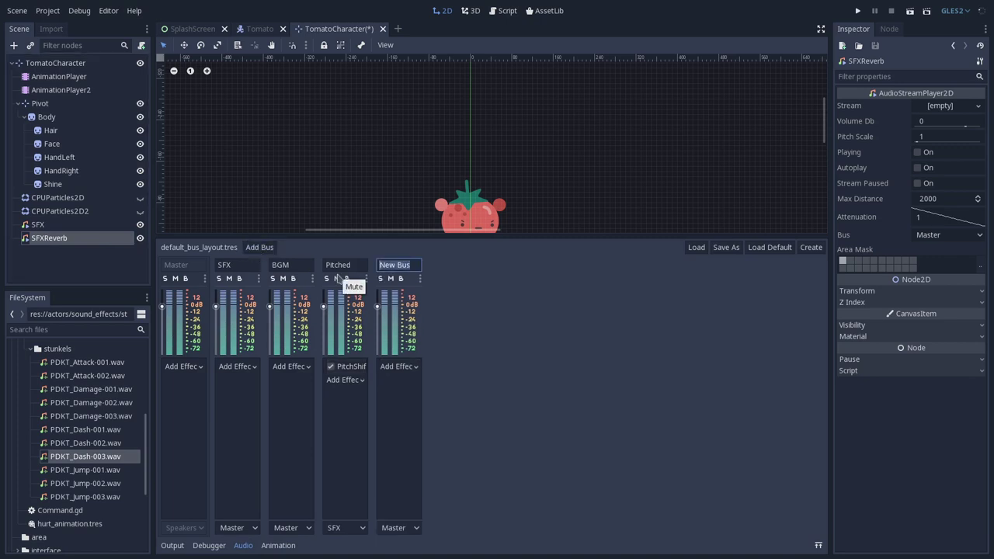
text(Reverb)
key(Return)
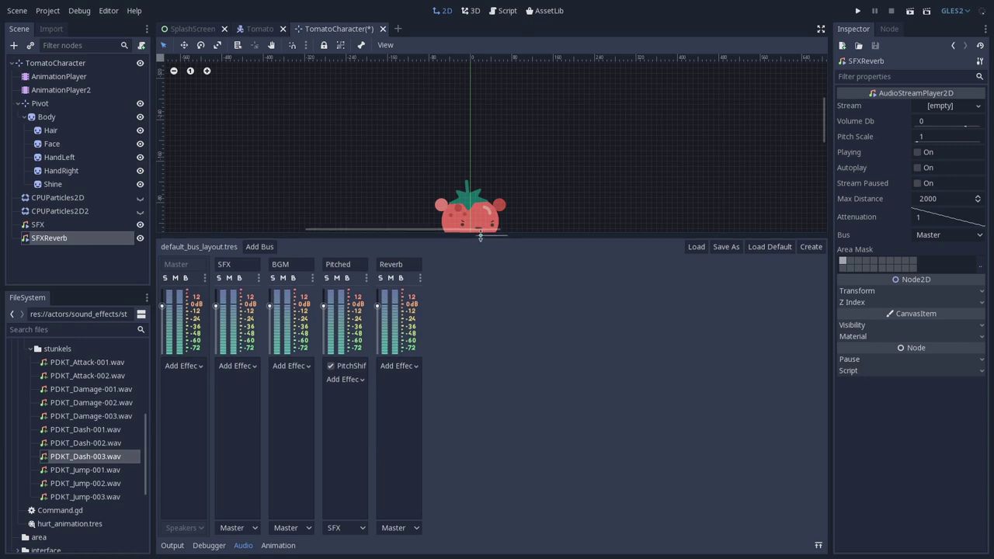
drag(483, 242, 487, 304)
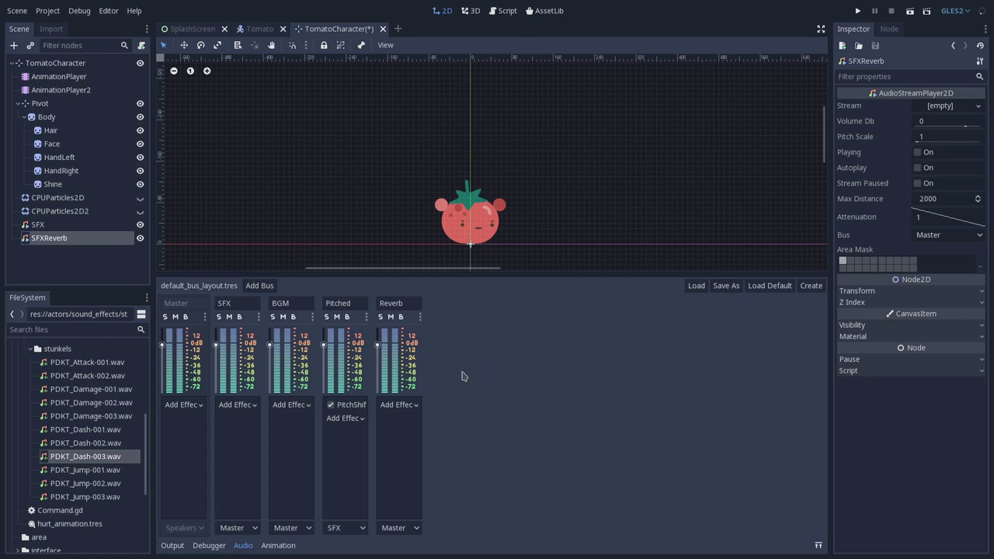
click(399, 405)
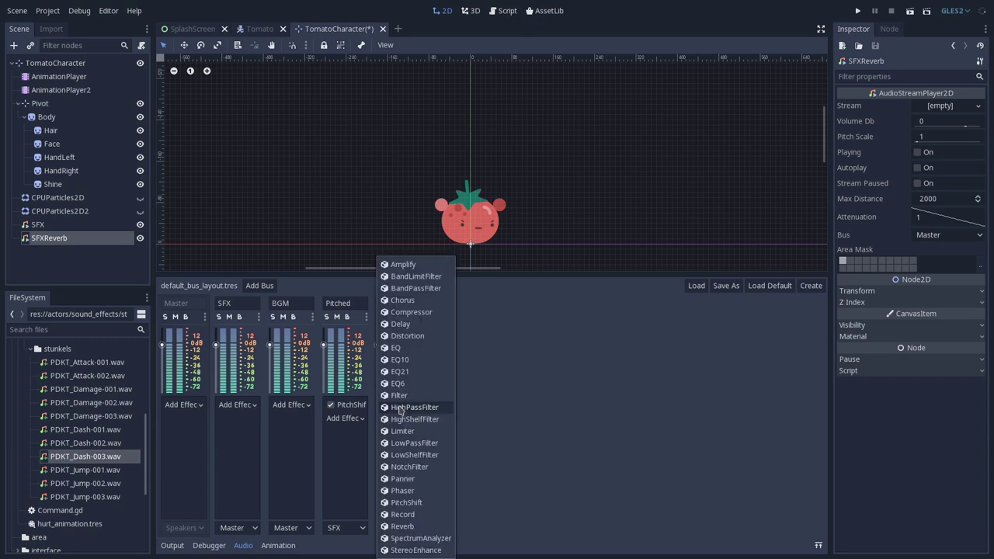
click(418, 528)
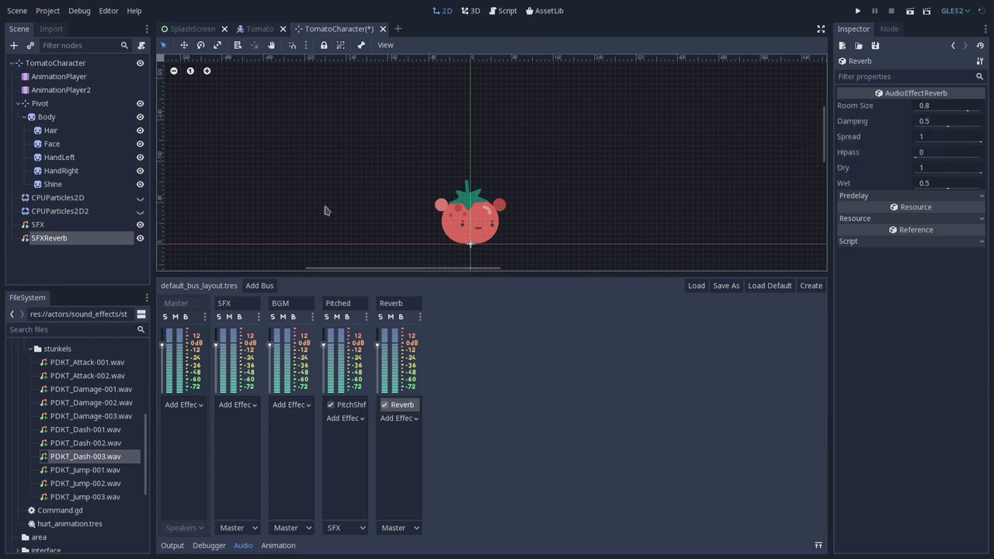
click(70, 77)
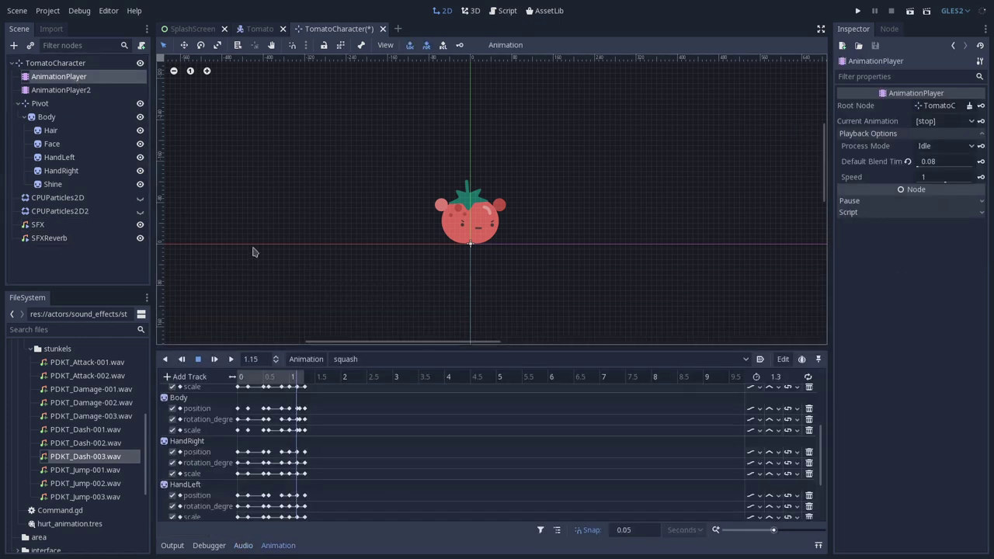
drag(368, 347, 368, 160)
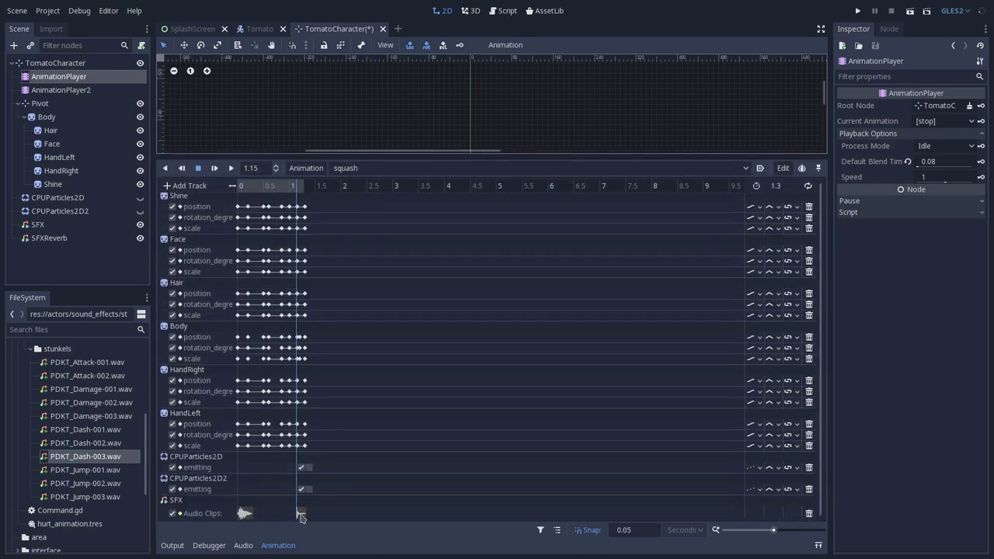
Add an SFXReverb audio playback track to squash holding PDKT_Dash-003.wav near 1.15 s.
click(301, 513)
click(185, 185)
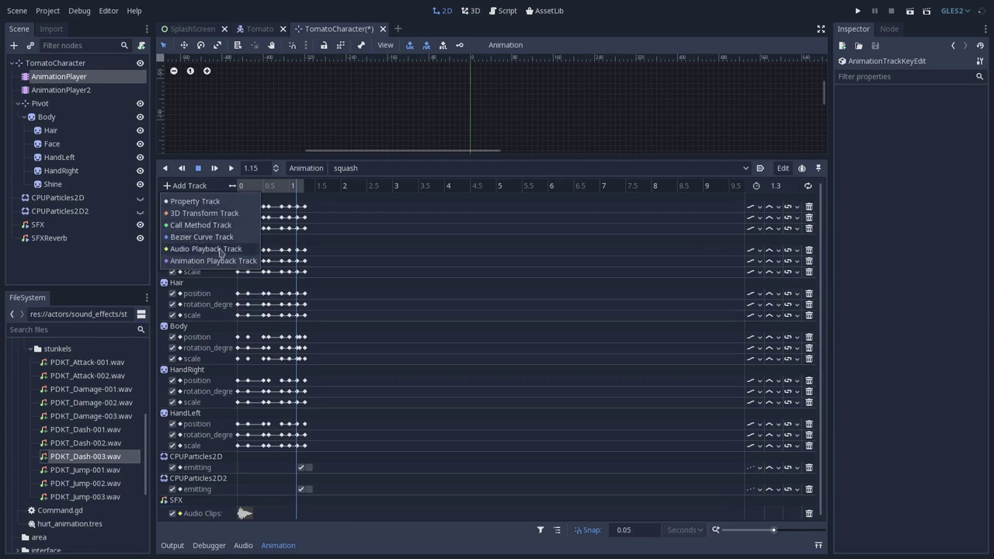
click(216, 249)
click(212, 257)
click(627, 477)
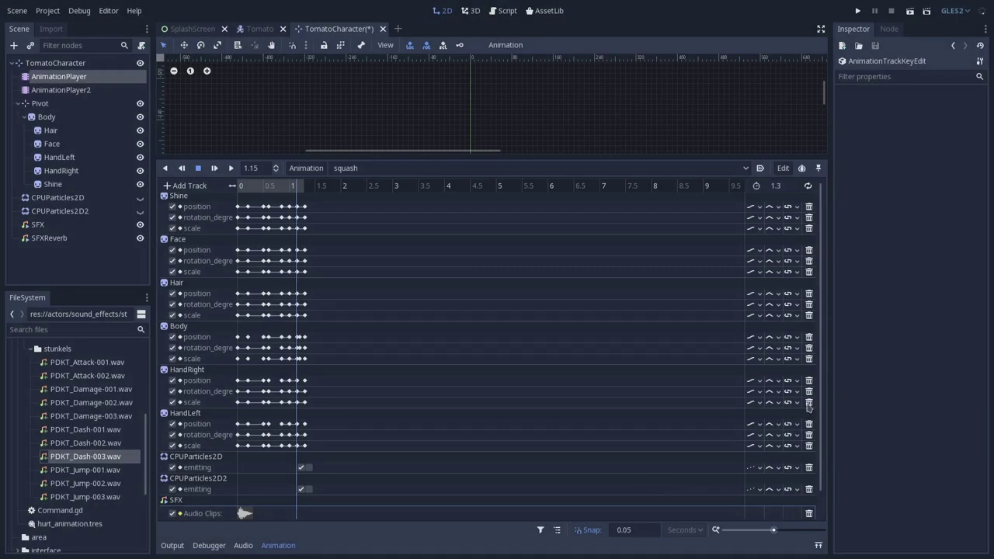
scroll(812, 482, down, 2)
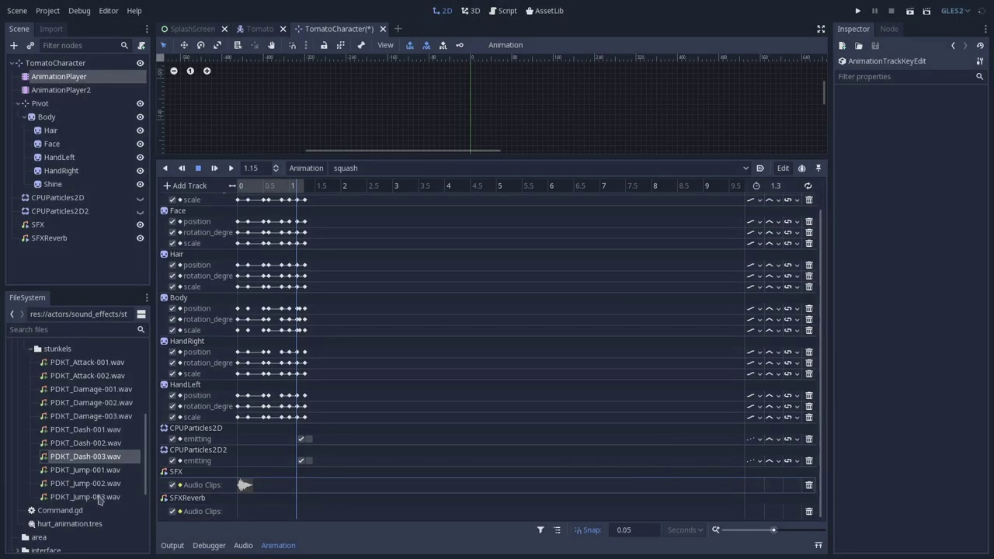
drag(87, 459, 303, 518)
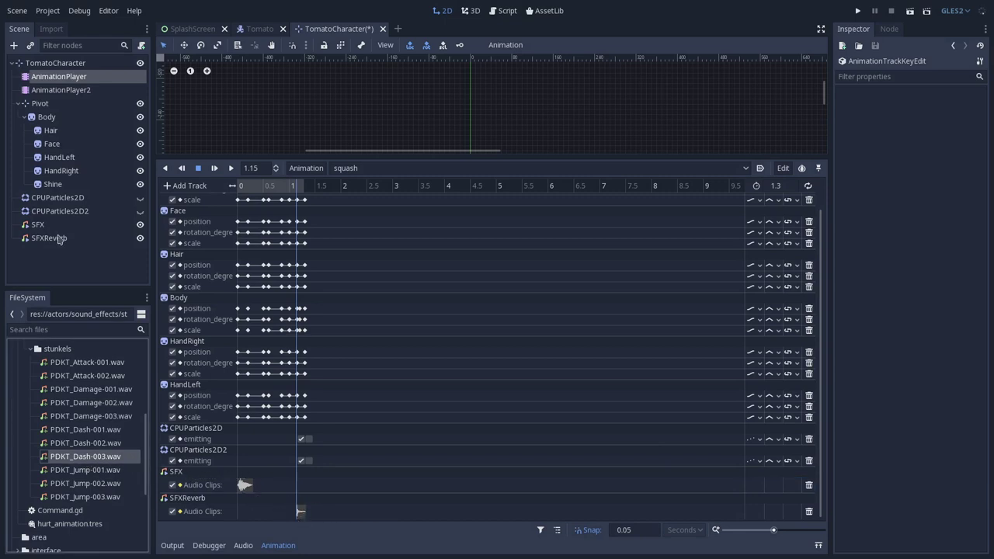
click(243, 545)
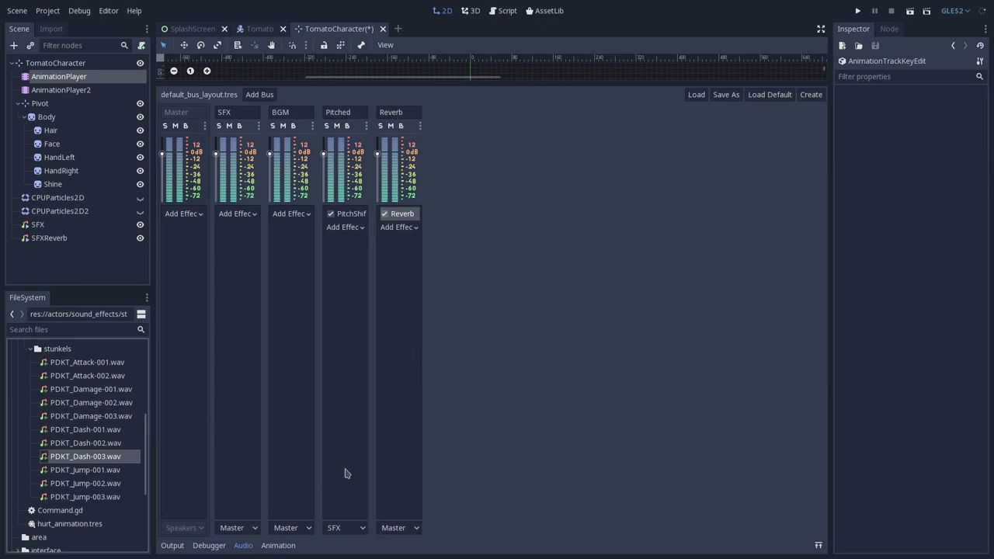
Set the Reverb bus output to Pitched, shrink the bus panel, and select SFXReverb.
click(399, 528)
click(402, 550)
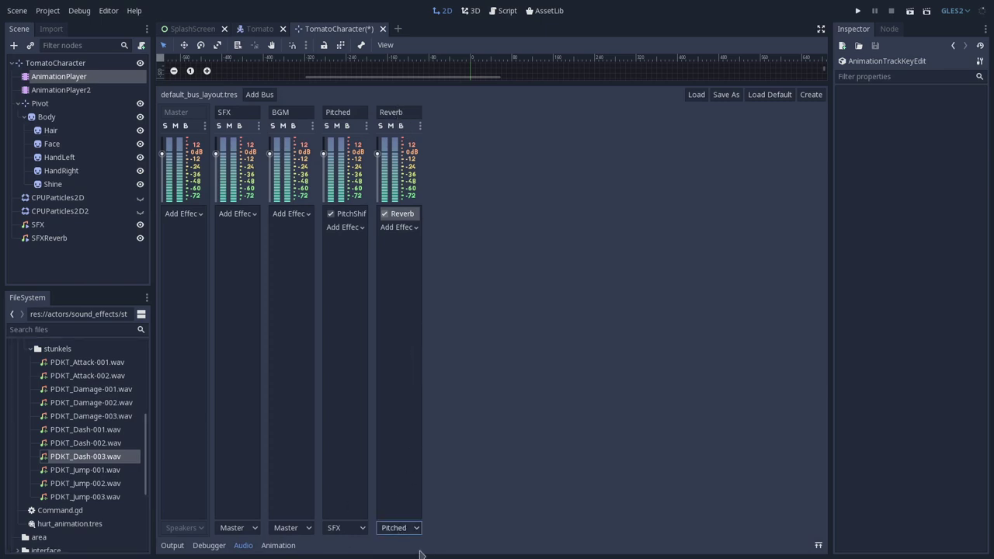
drag(480, 83, 392, 397)
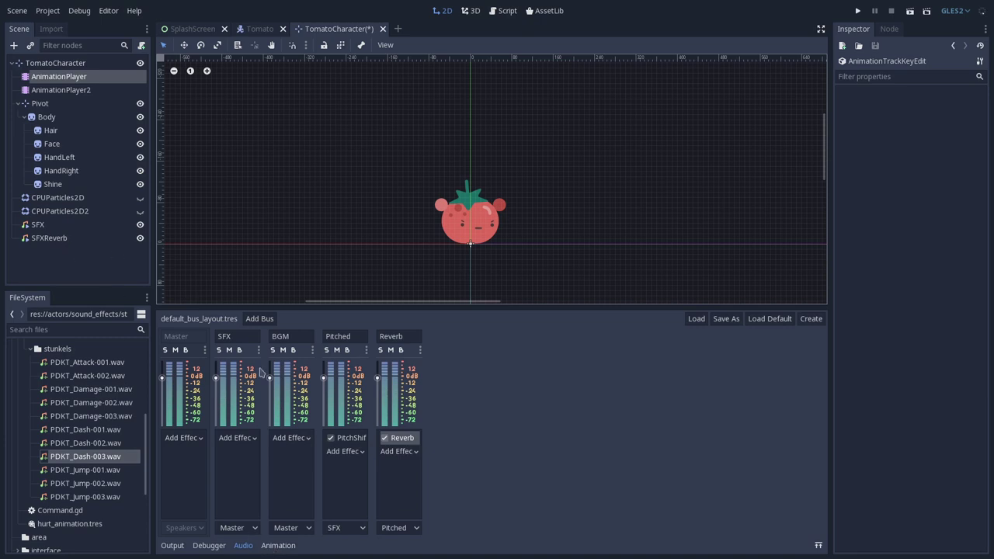
click(62, 239)
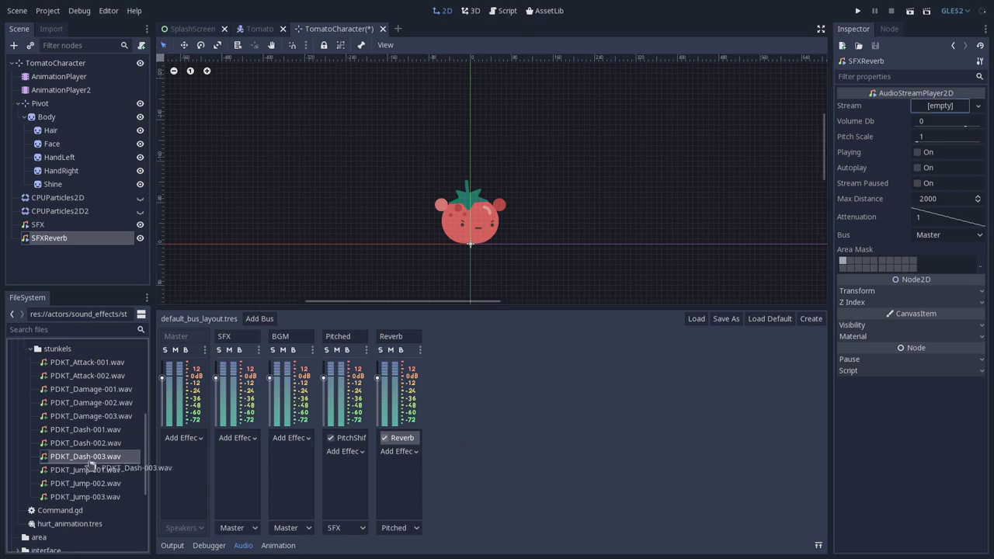
Return to the AnimationPlayer holding squash and play the animation.
click(71, 91)
scroll(408, 466, down, 3)
click(87, 78)
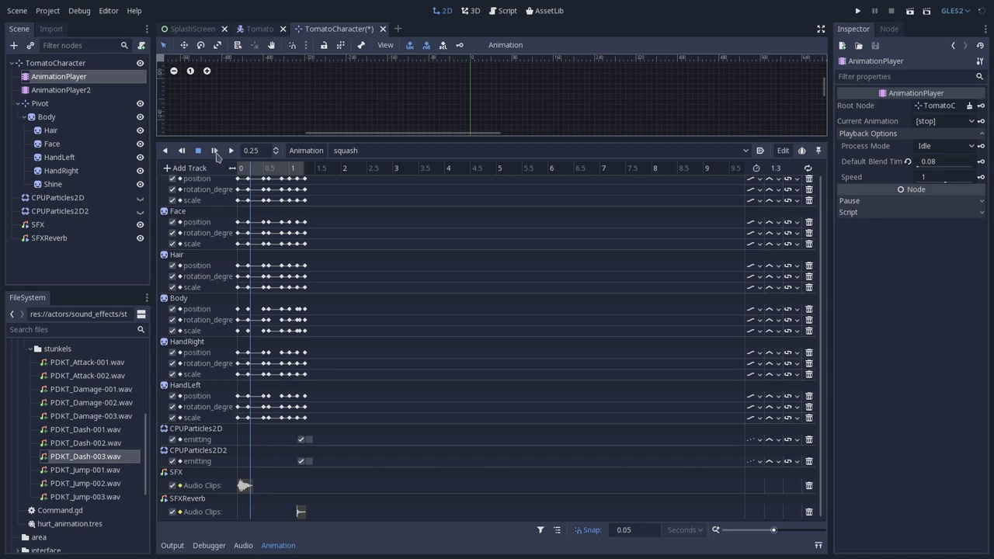
click(215, 151)
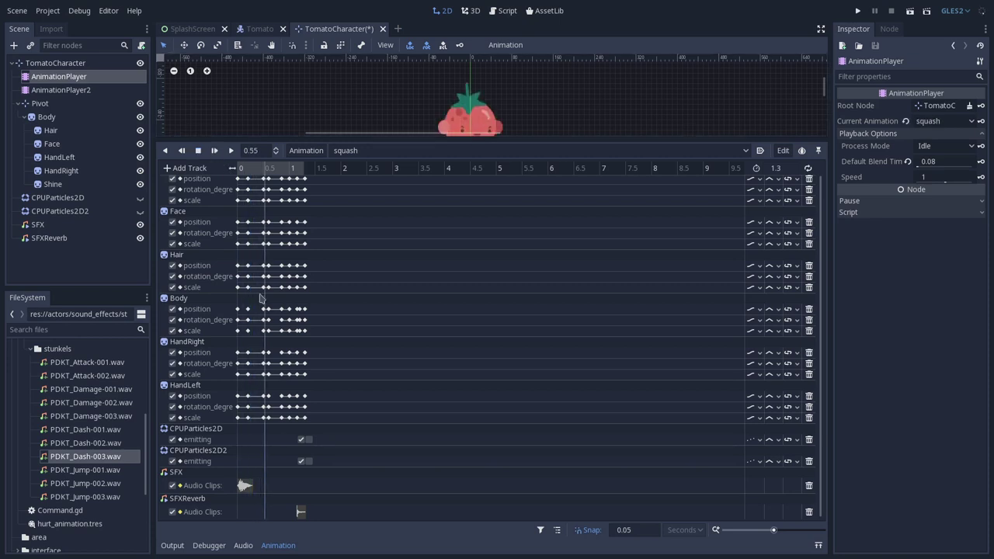
Route SFXReverb to the Reverb bus and replay squash from the start to test.
click(78, 242)
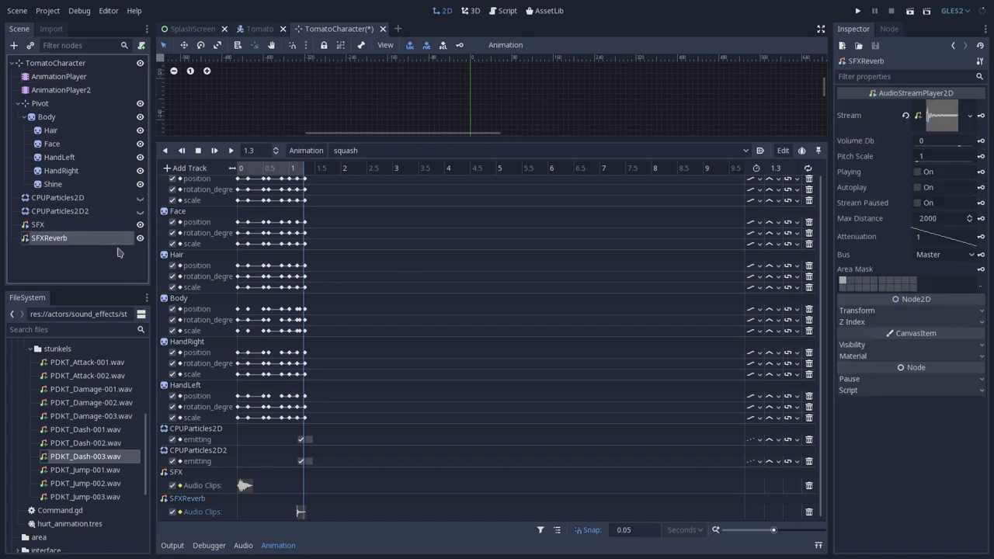
click(935, 256)
click(947, 318)
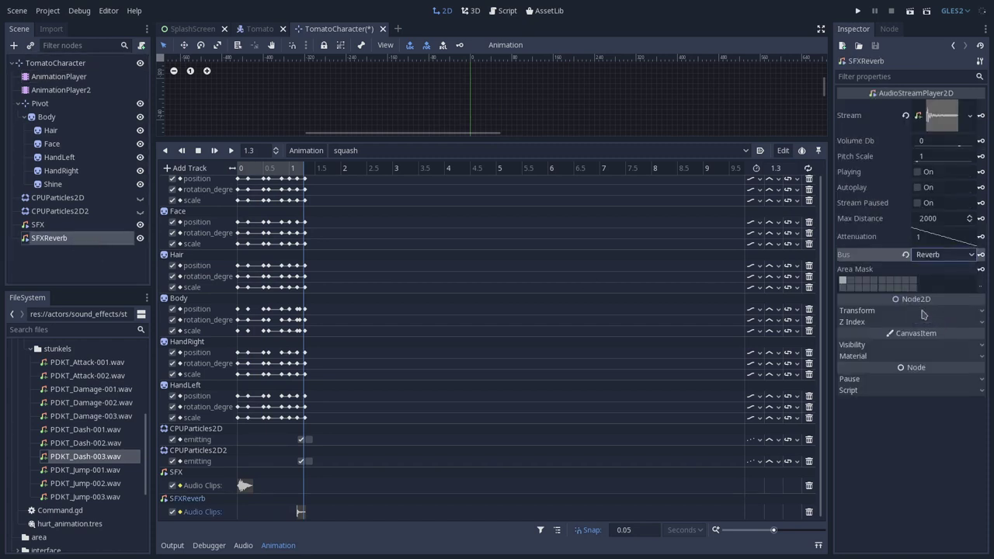
click(214, 151)
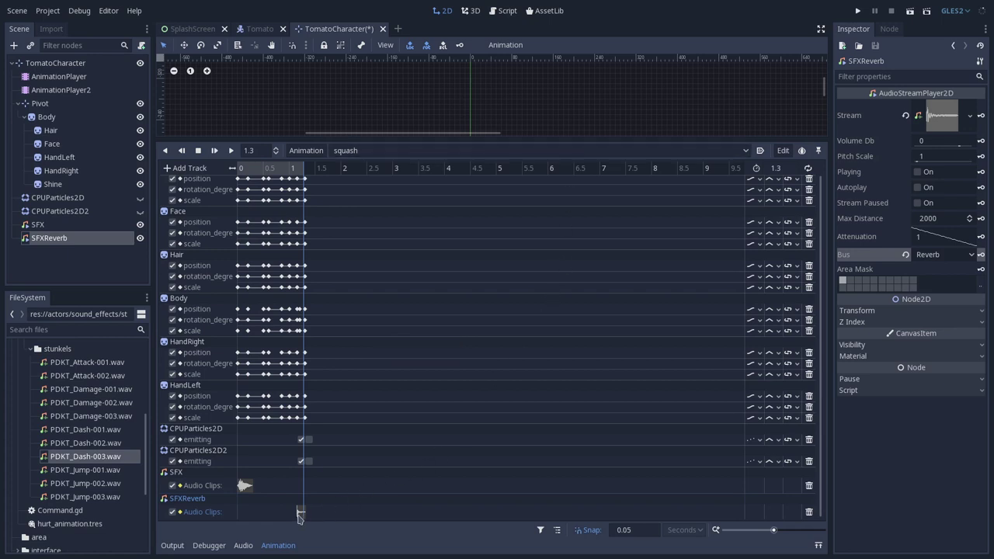
View the Reverb effect's settings and enlarge and zoom the scene view onto the tomato.
click(244, 546)
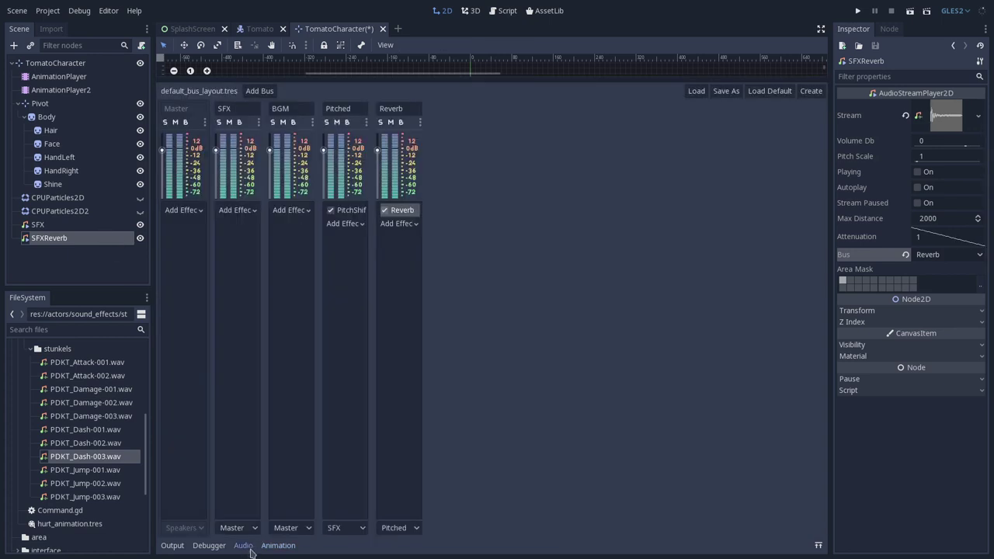
click(402, 210)
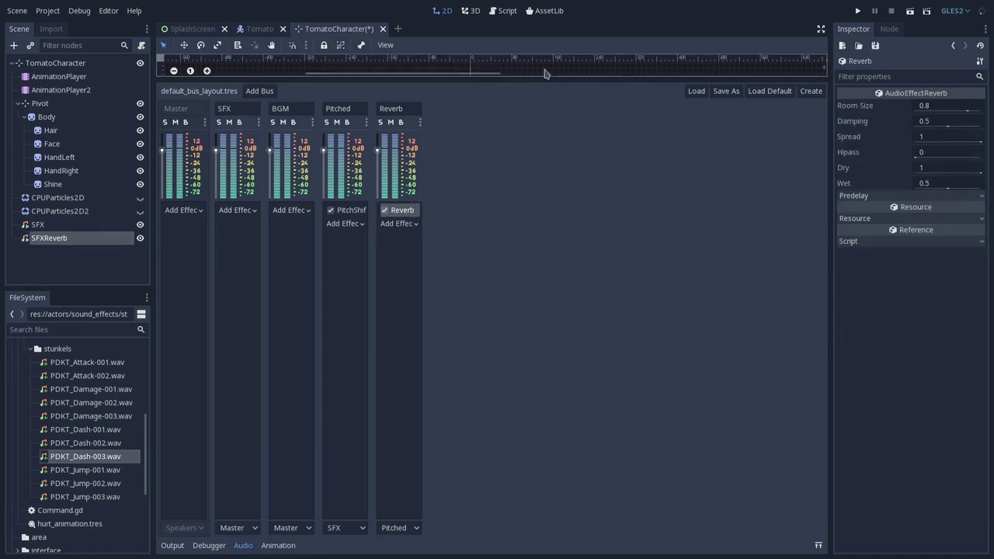
drag(542, 79, 487, 271)
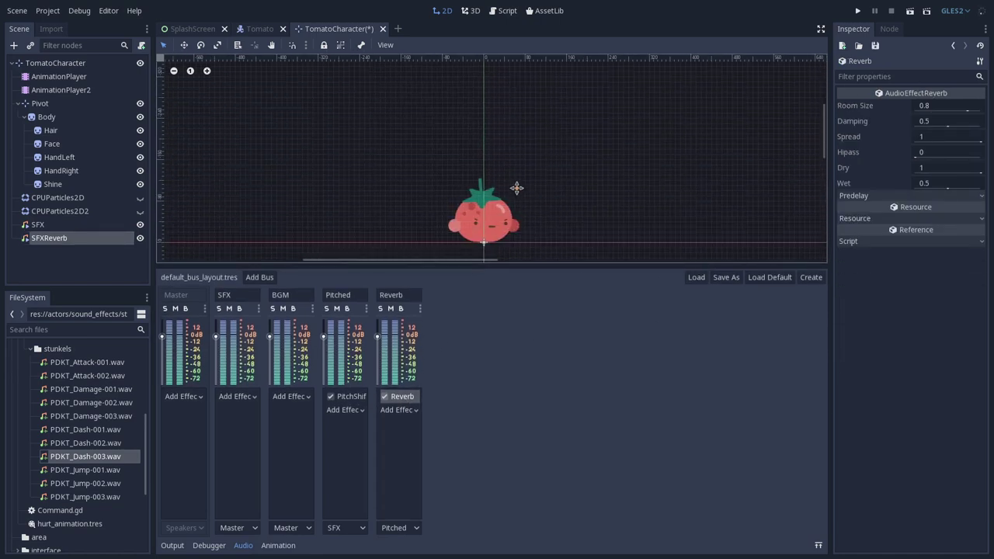
click(207, 71)
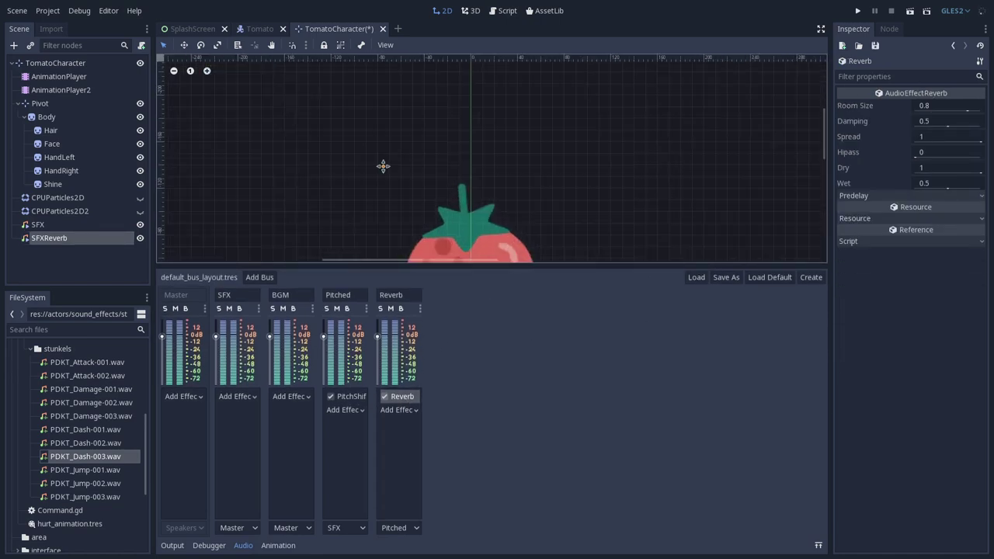
scroll(382, 142, down, 5)
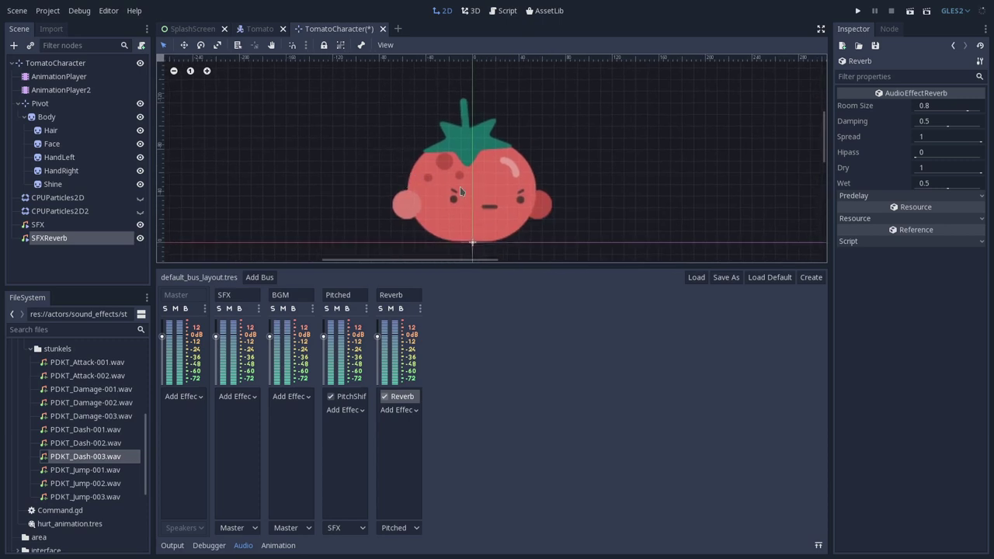
scroll(460, 186, up, 2)
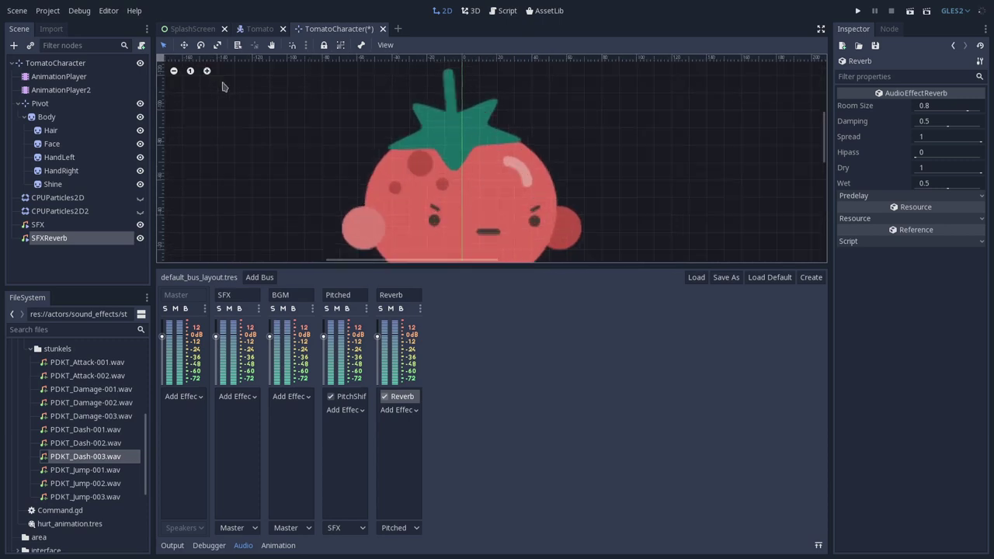
Begin a type change on SFXReverb, cancel it, and preview the SFXReverb sound.
right_click(71, 243)
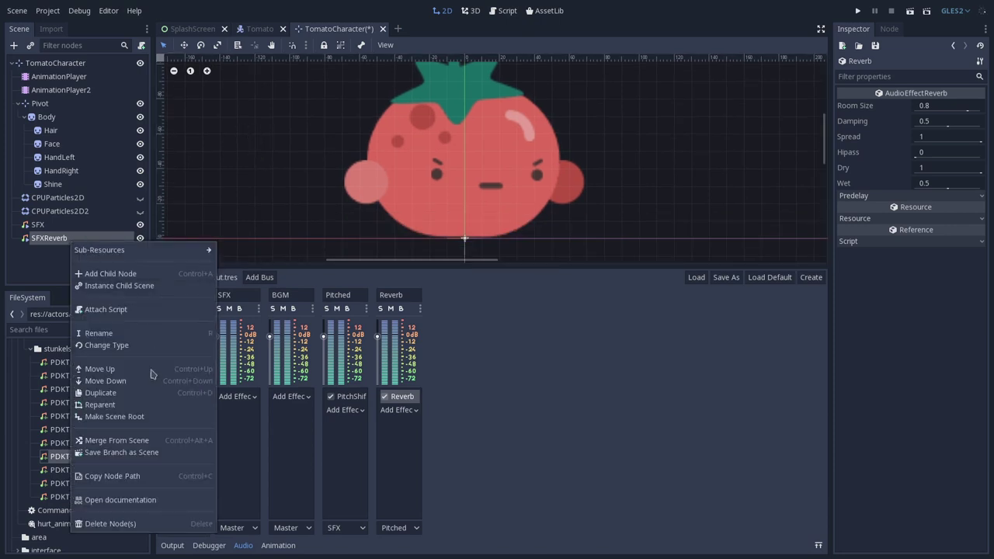
click(129, 351)
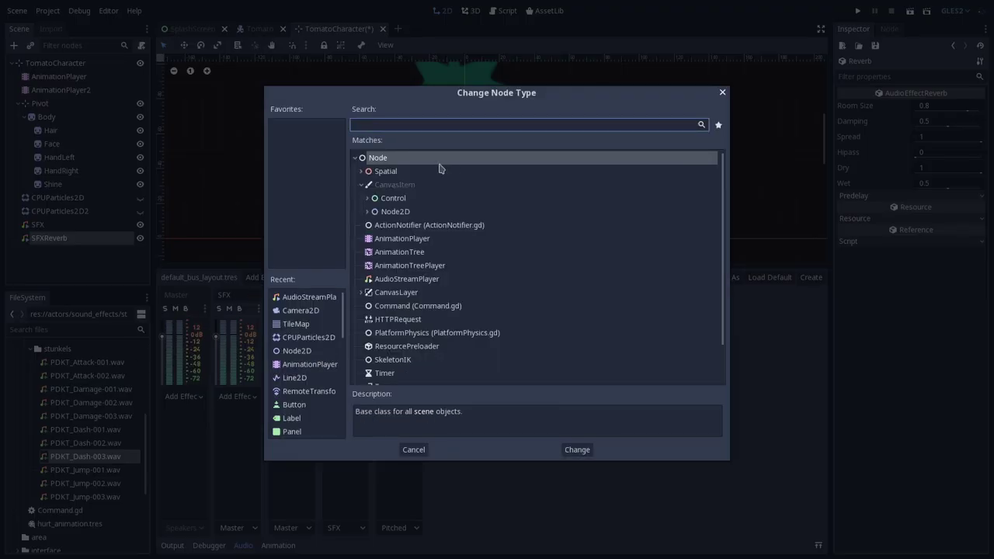
click(724, 187)
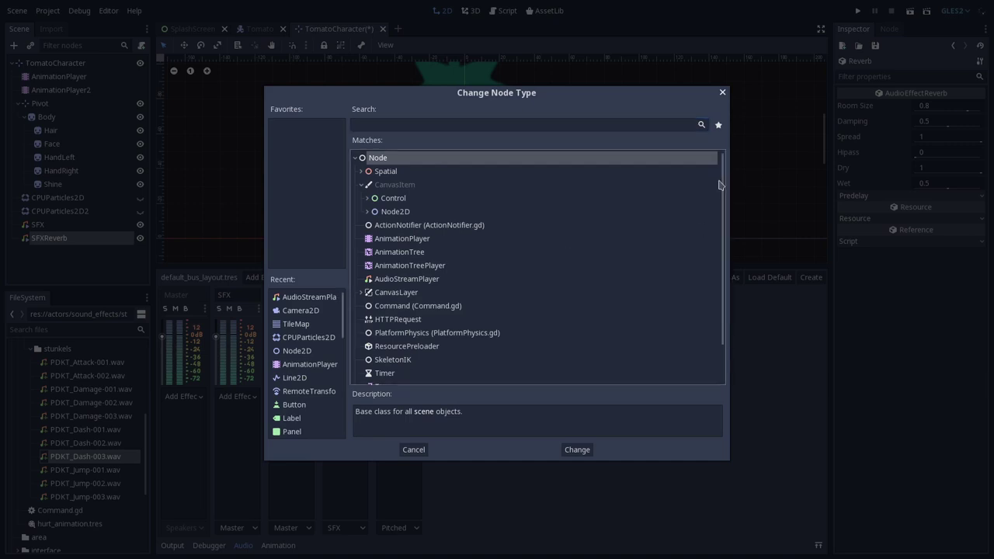
click(296, 300)
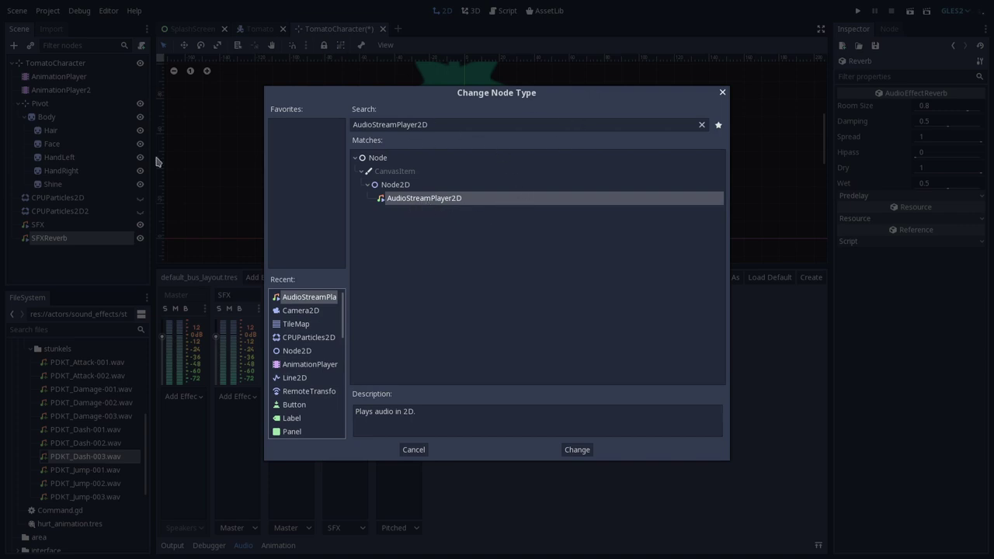
click(413, 450)
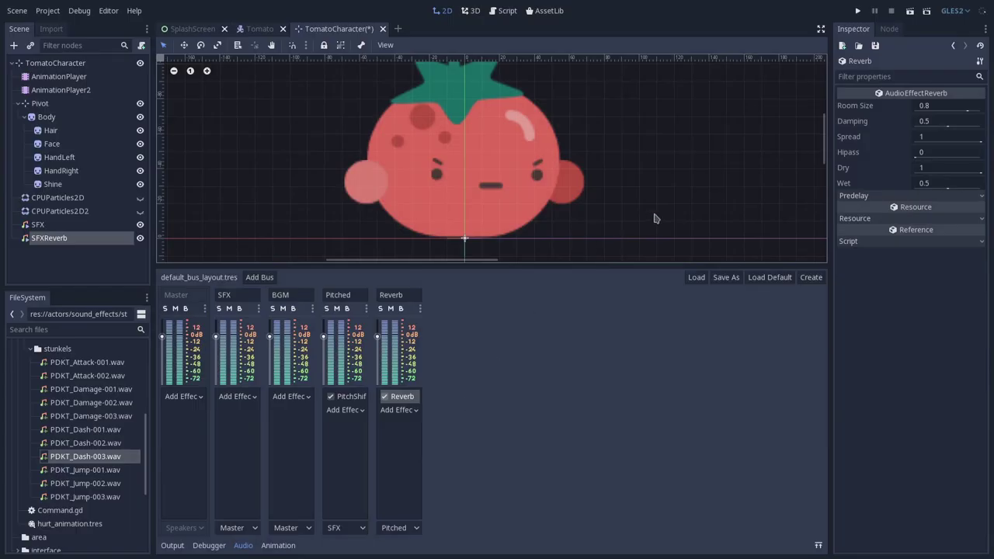
scroll(443, 155, right, 5)
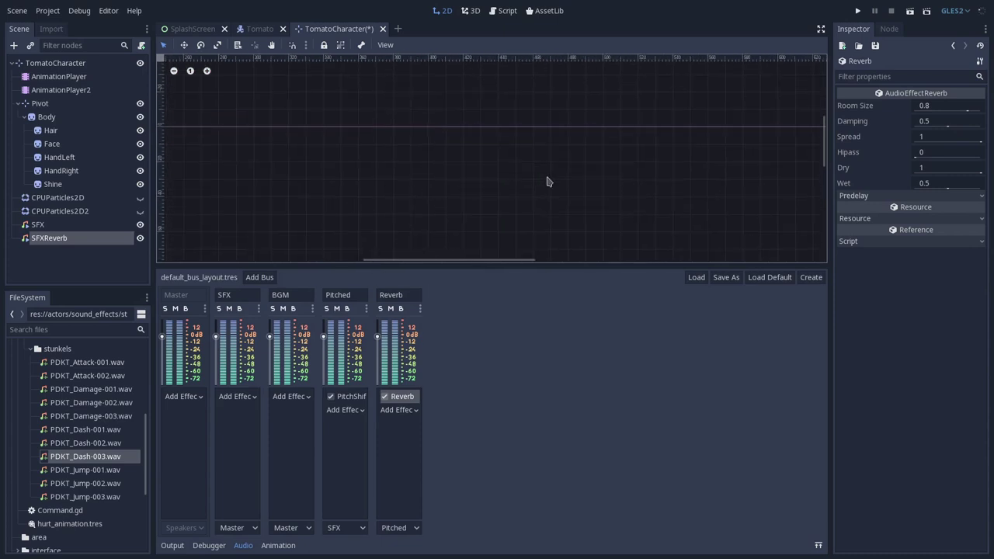
click(81, 241)
click(917, 172)
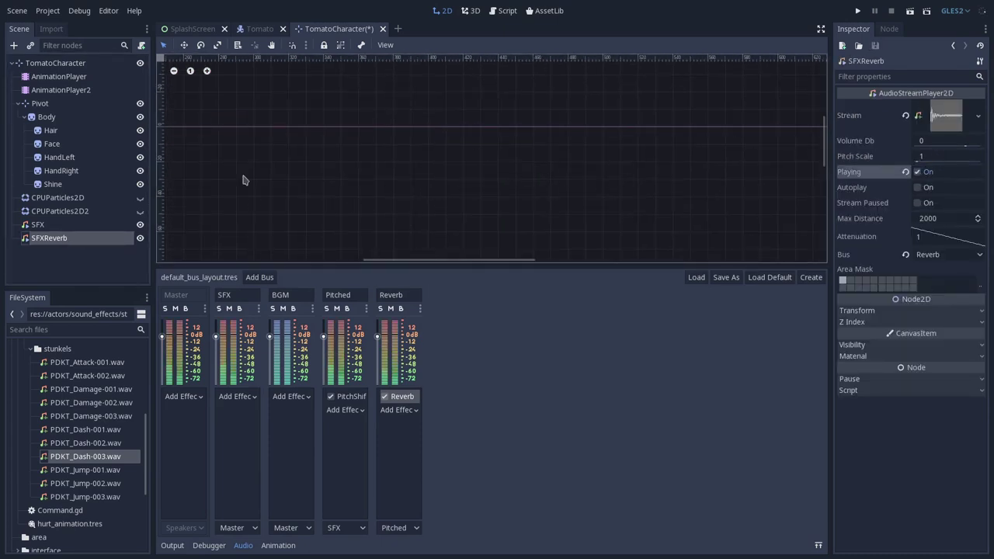
Change SFXReverb's type to a plain AudioStreamPlayer by searching 'audio'.
double_click(55, 63)
click(67, 238)
right_click(82, 239)
click(116, 344)
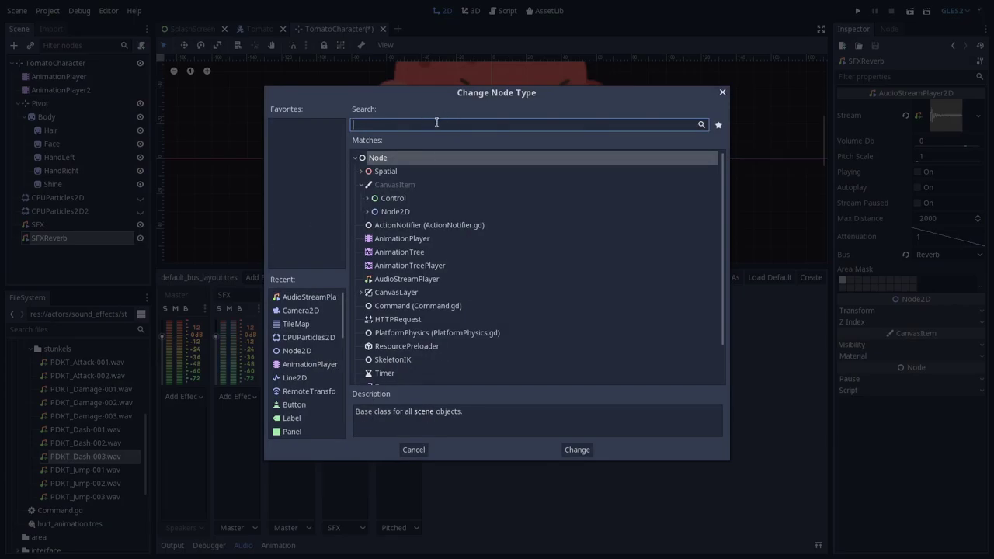
text(au)
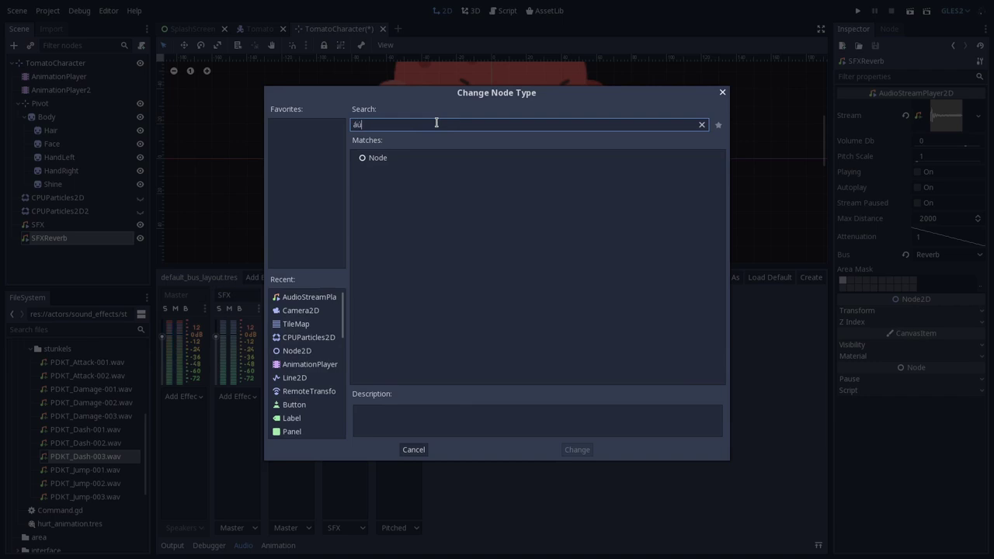
text(dio)
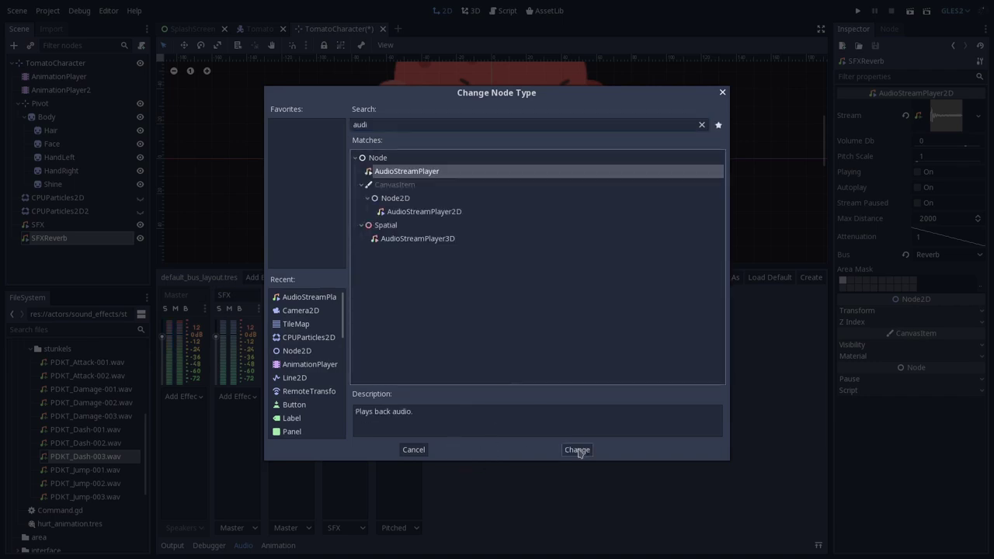
click(576, 450)
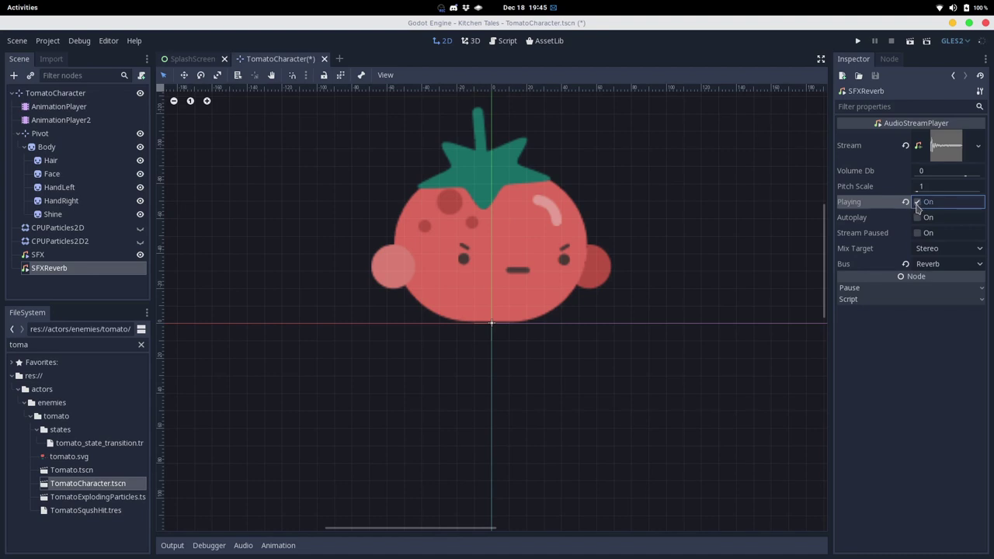
Preview the SFXReverb sound and set its volume to 4 dB.
click(916, 203)
click(917, 207)
click(917, 207)
click(961, 177)
text(4)
key(Return)
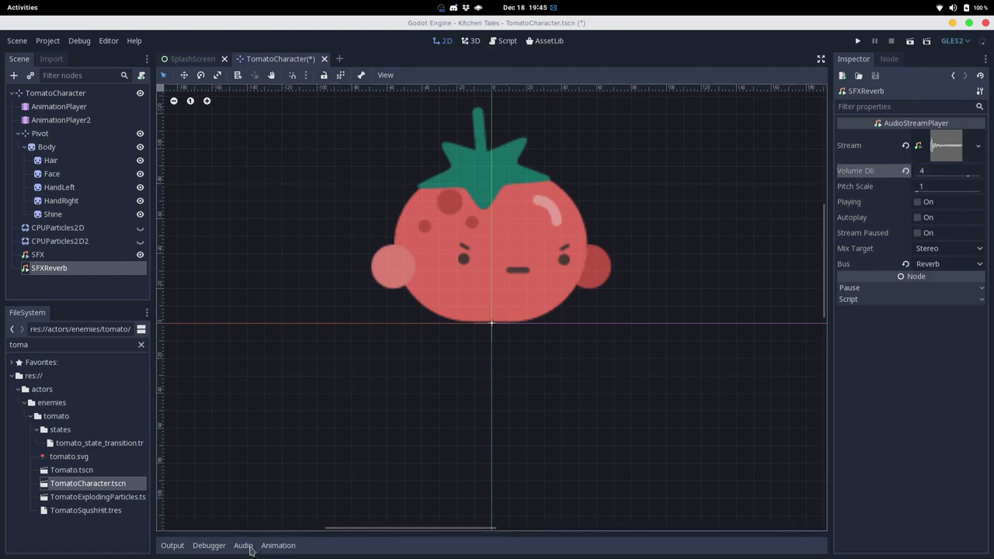
Open the Reverb bus's reverb settings fullscreen and enter Room Size 0.2.
click(243, 545)
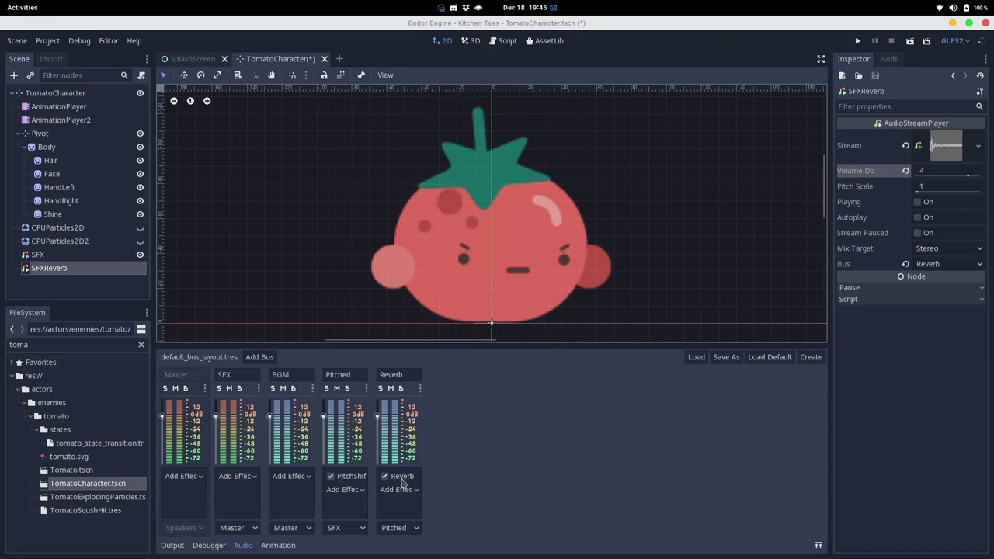
click(402, 476)
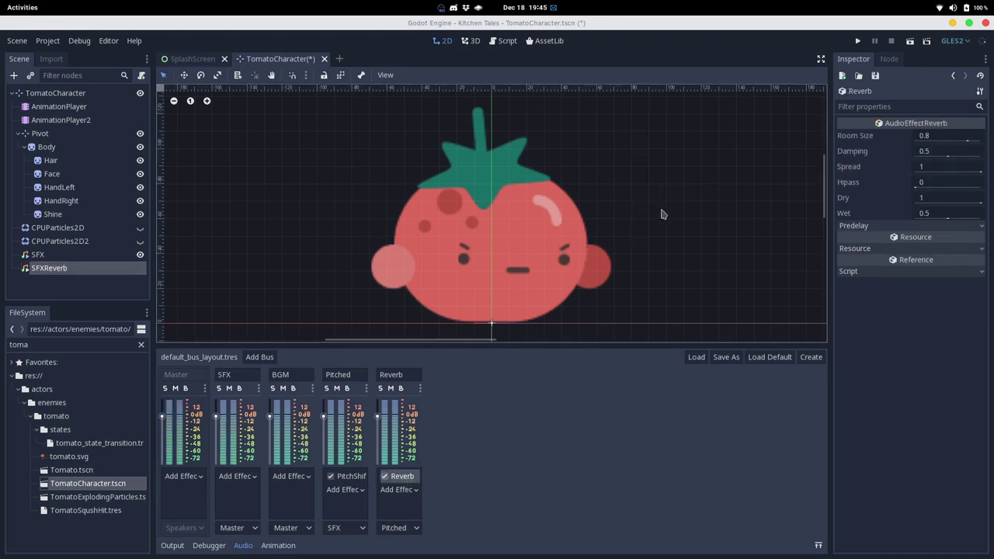
key(shift+F11)
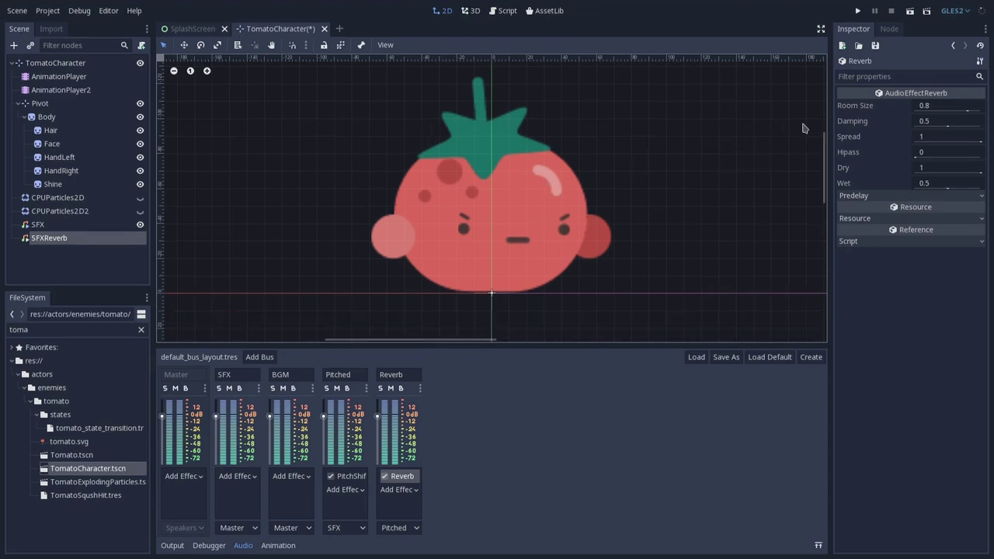
mouse_move(877, 114)
click(932, 106)
text(0.2)
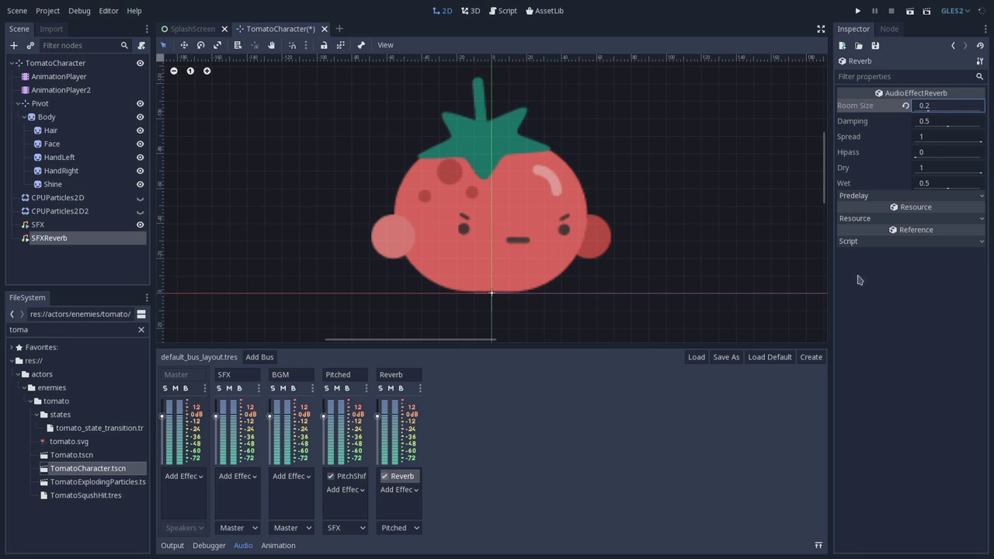
Commit Room Size 0.2, then set the reverb's Damping to 0.7 and Dry to 0.81.
click(823, 242)
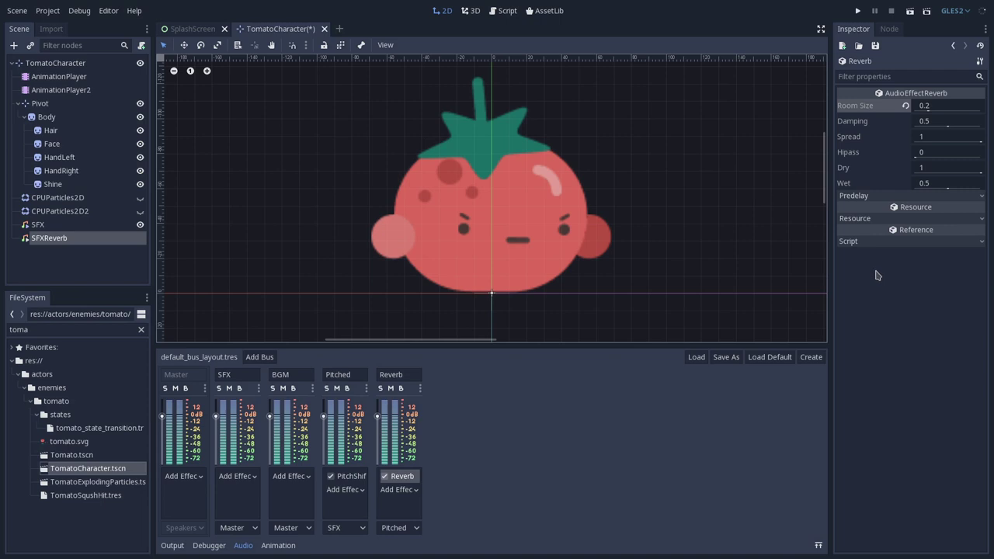
click(857, 124)
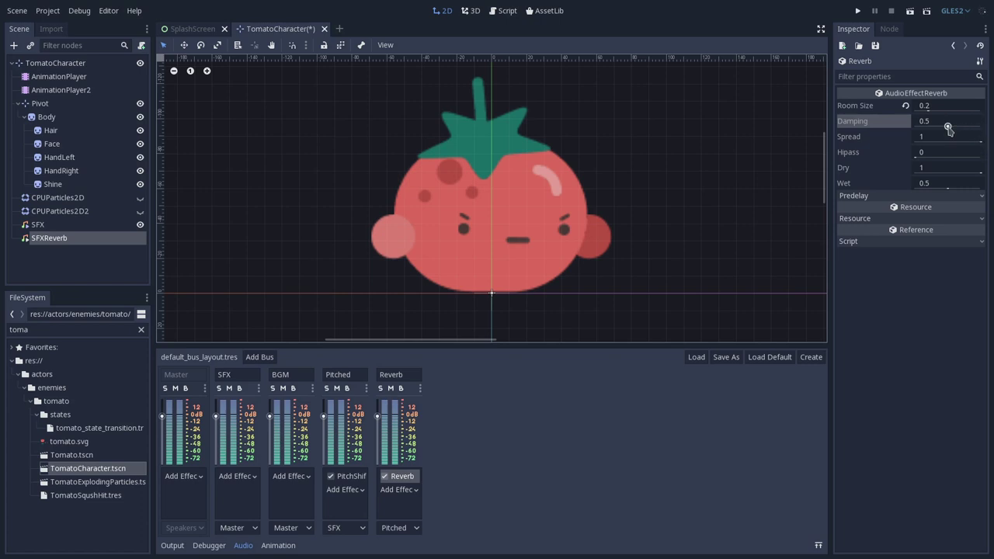
drag(948, 129, 961, 127)
drag(981, 175, 969, 176)
Play the SFXReverb test sound and reopen the reverb, keeping Room Size at 0.2.
click(70, 245)
click(917, 173)
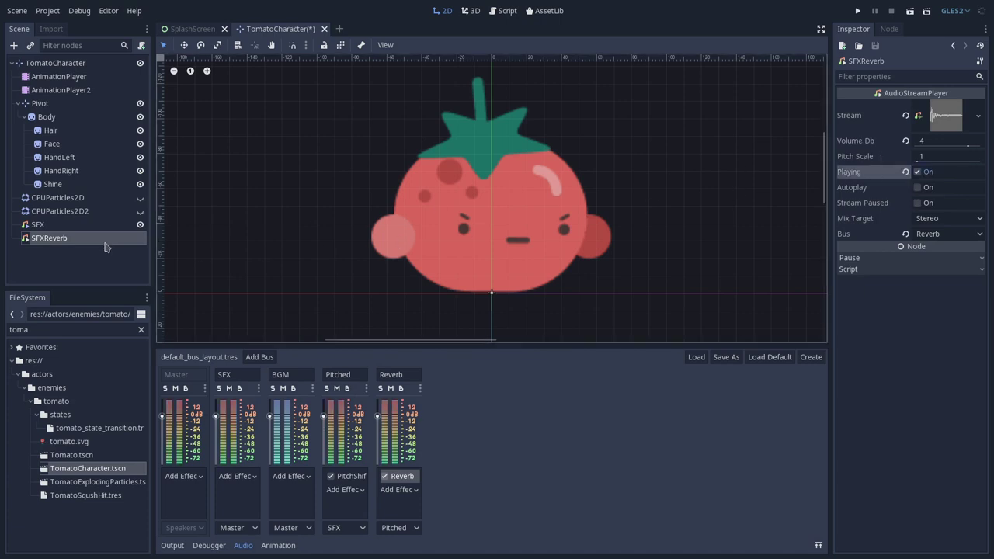
click(398, 480)
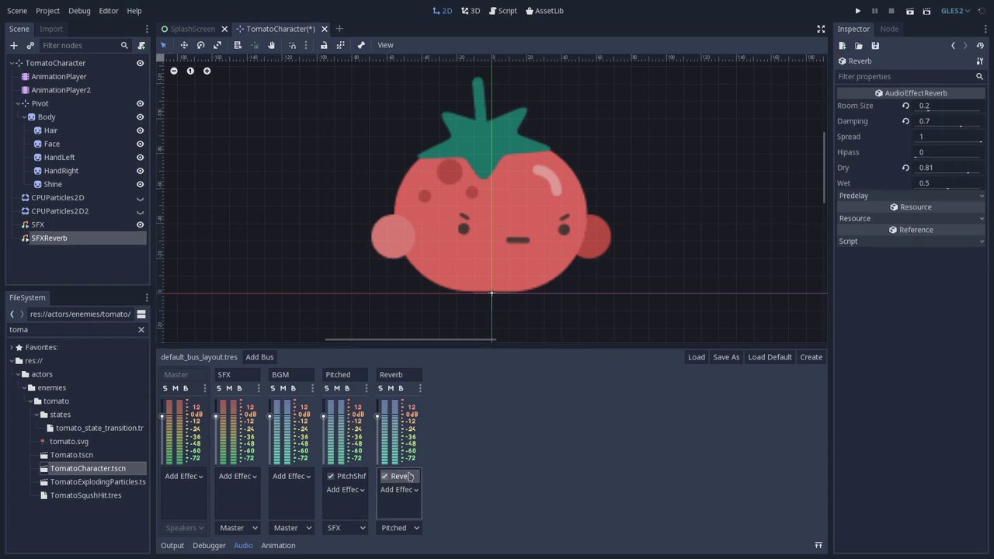
click(935, 108)
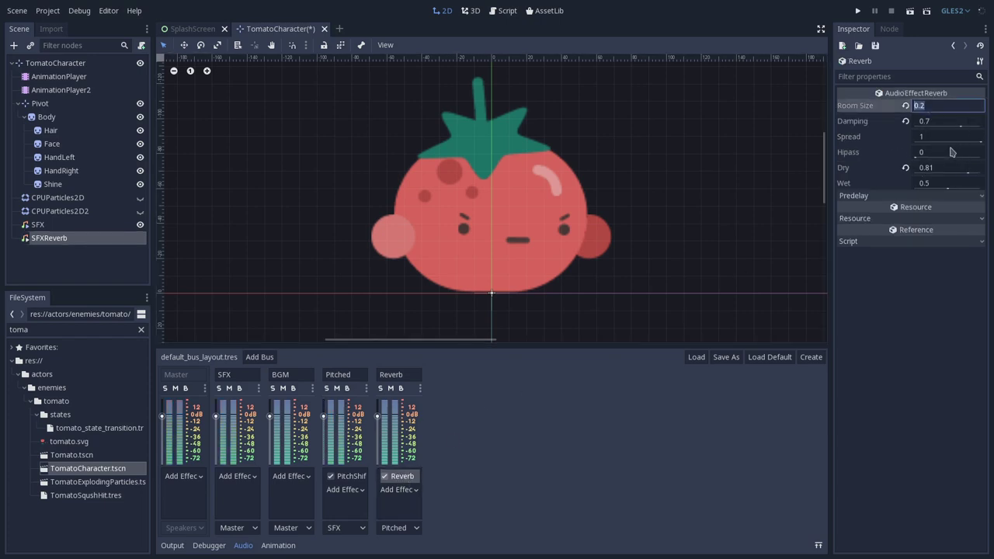
key(Right)
Lower the reverb's Wet level to 0.19, leaving Dry at 0.81.
drag(948, 191, 927, 191)
click(943, 170)
key(Return)
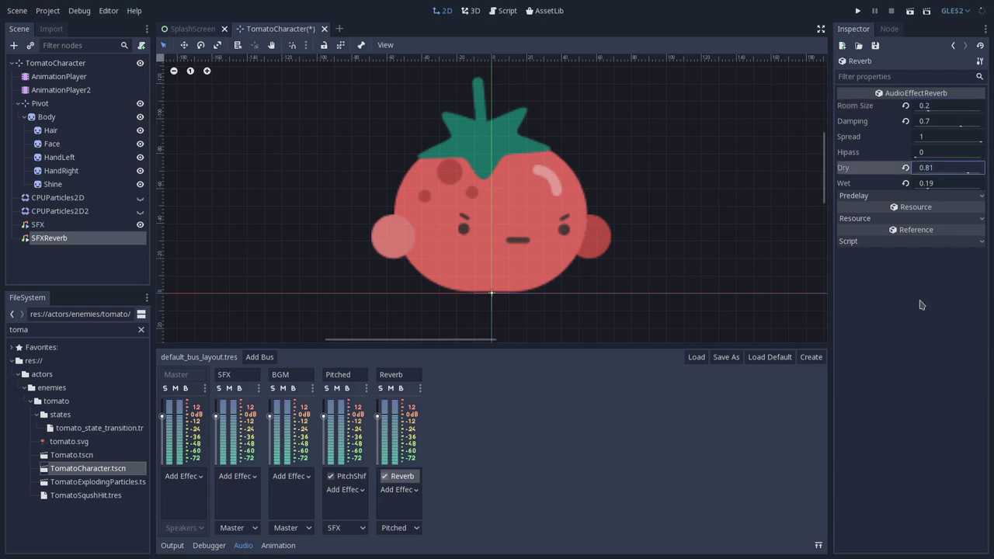
click(406, 490)
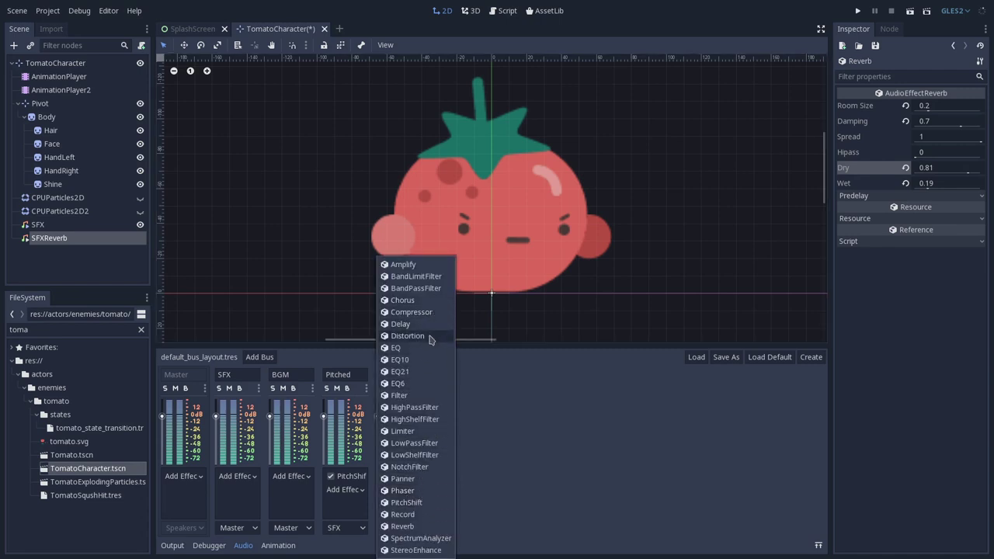
Add a LowPassFilter with a 10000 Hz cutoff to the Reverb bus and select SFXReverb.
click(413, 443)
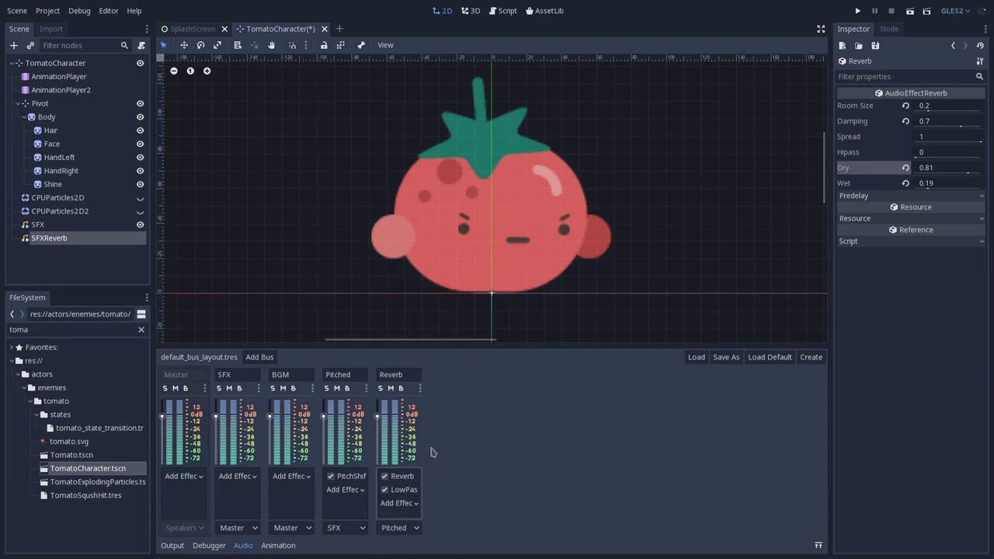
click(402, 490)
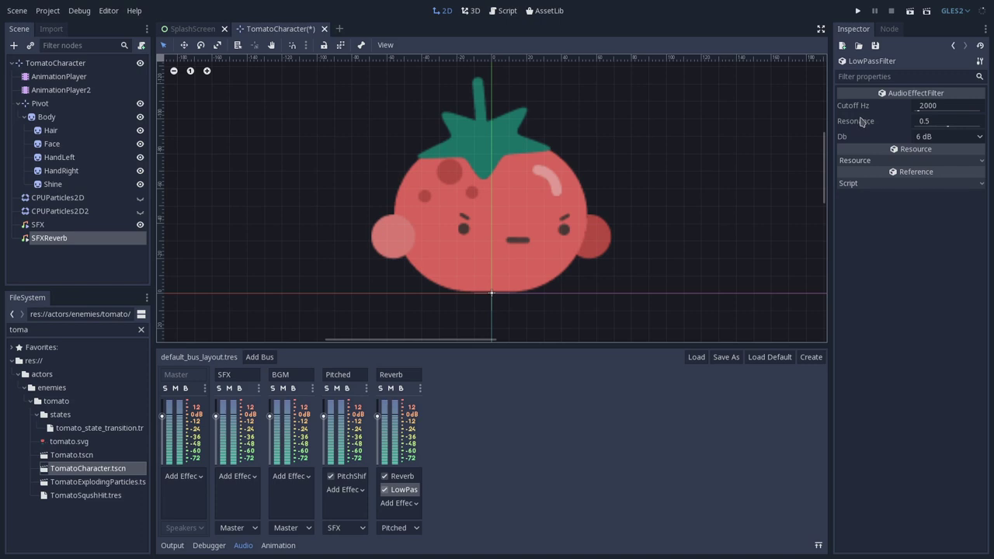
click(954, 106)
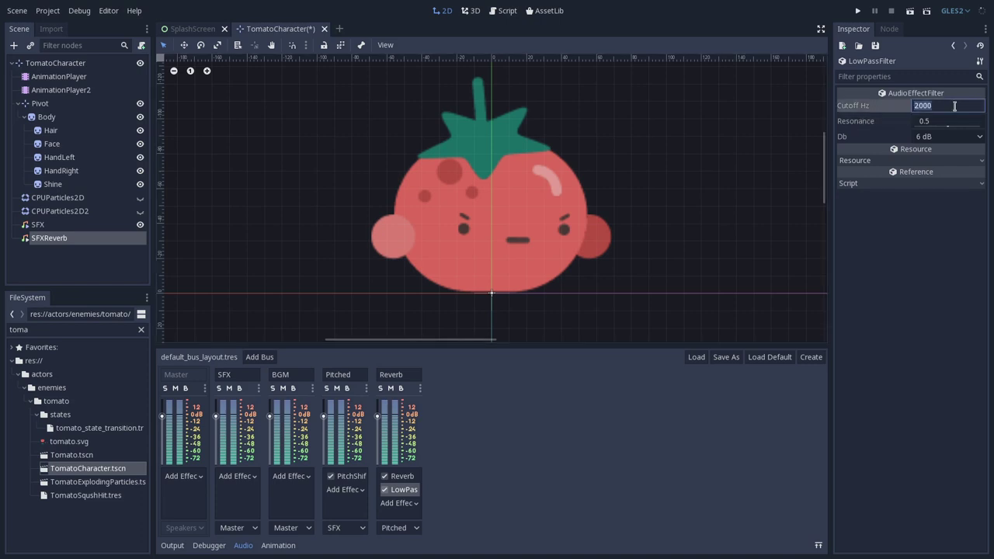
text(1)
key(Return)
key(Return)
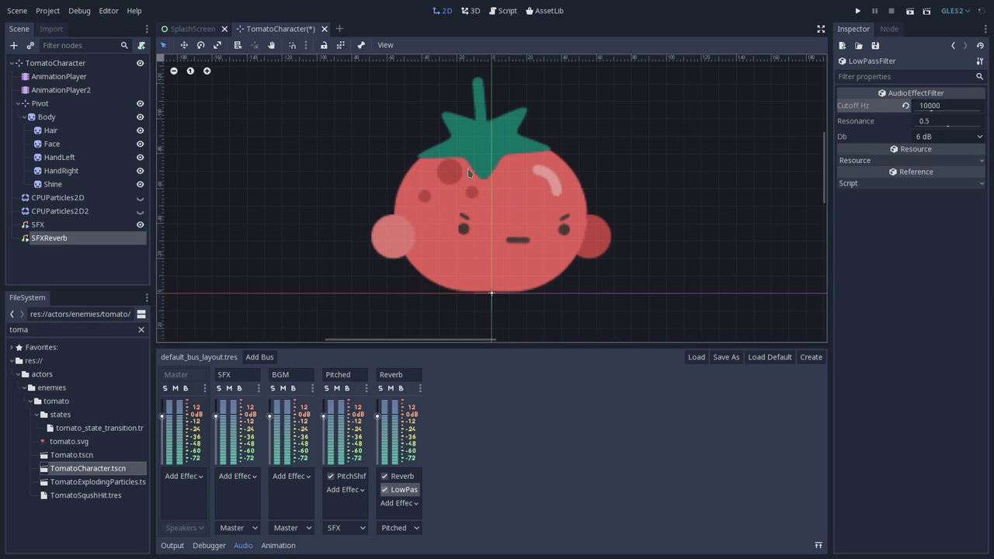
click(62, 239)
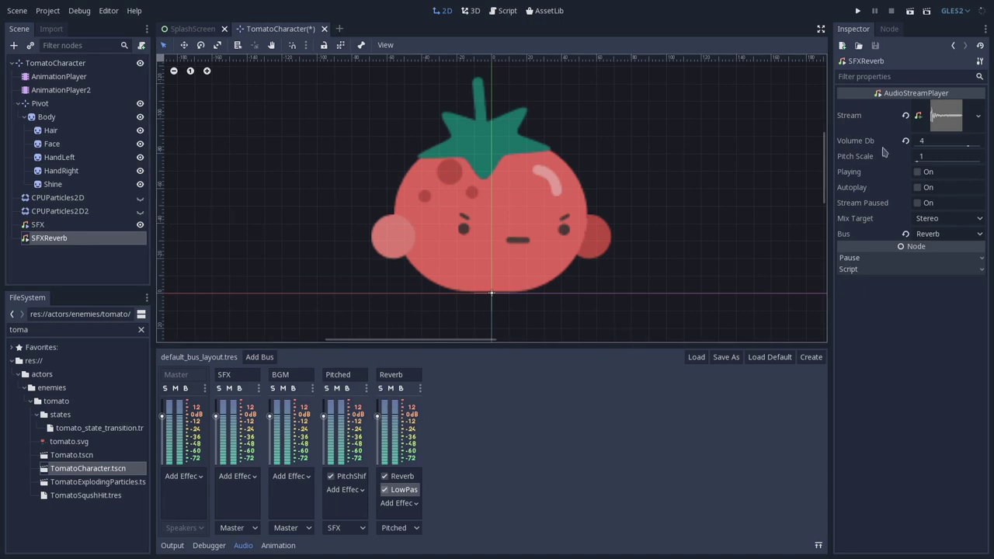
Play the test sound, then shrink the reverb's Room Size to 0.1.
click(918, 173)
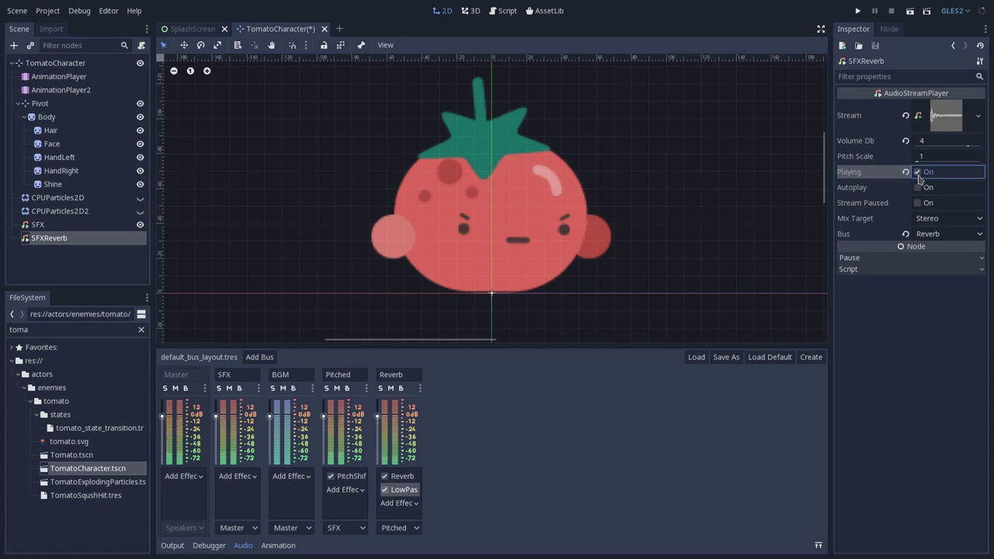
click(917, 172)
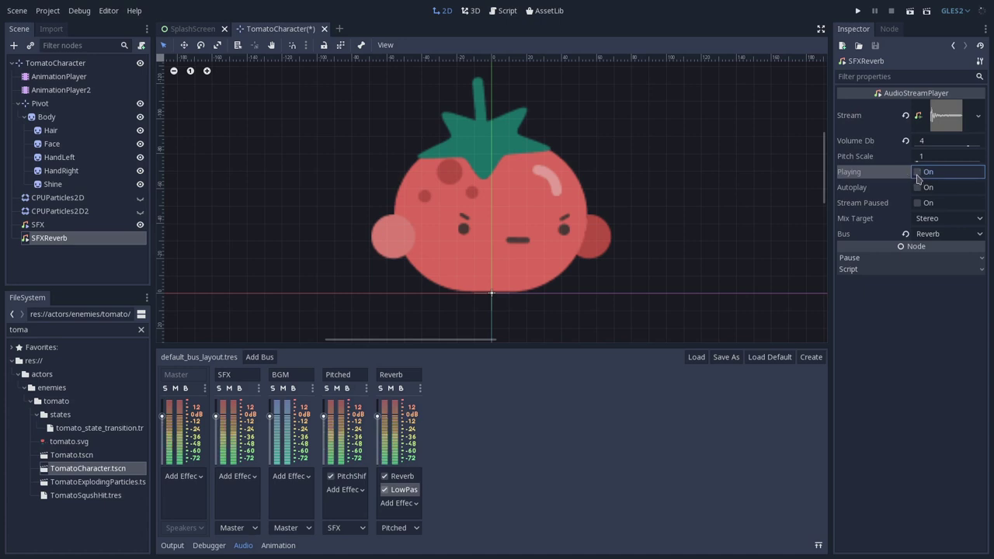
click(402, 477)
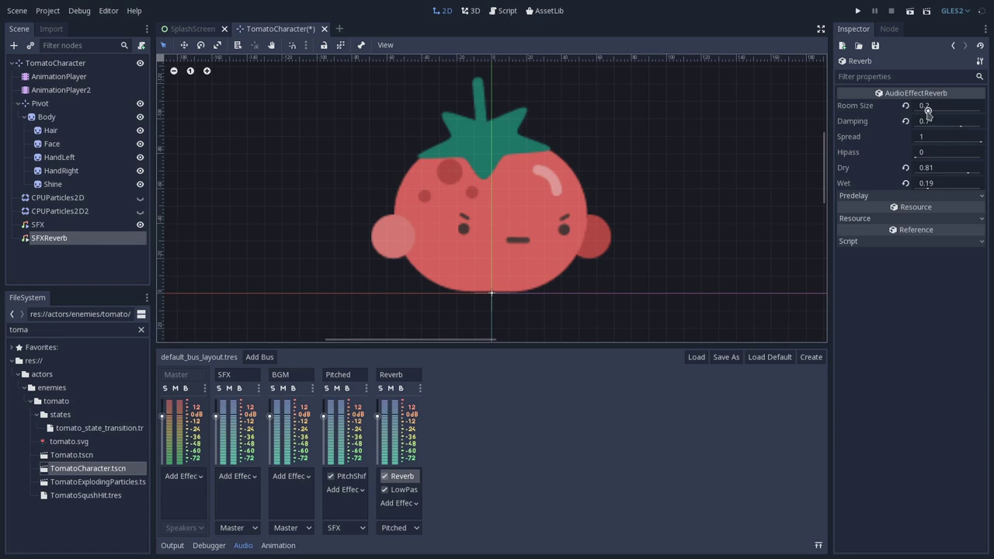
drag(927, 113, 920, 112)
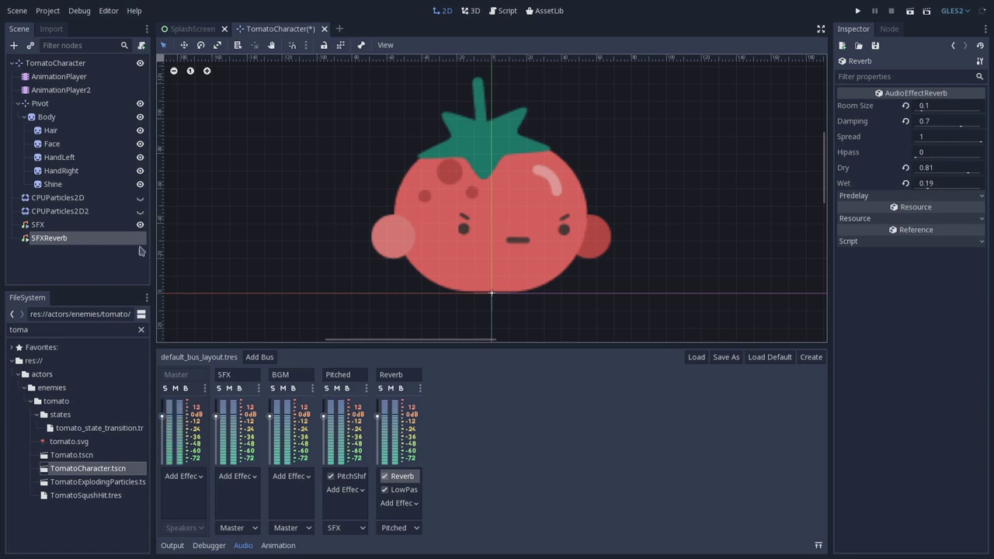
Audition SFXReverb repeatedly and adjust the reverb's Damping to 0.8.
click(70, 239)
click(918, 173)
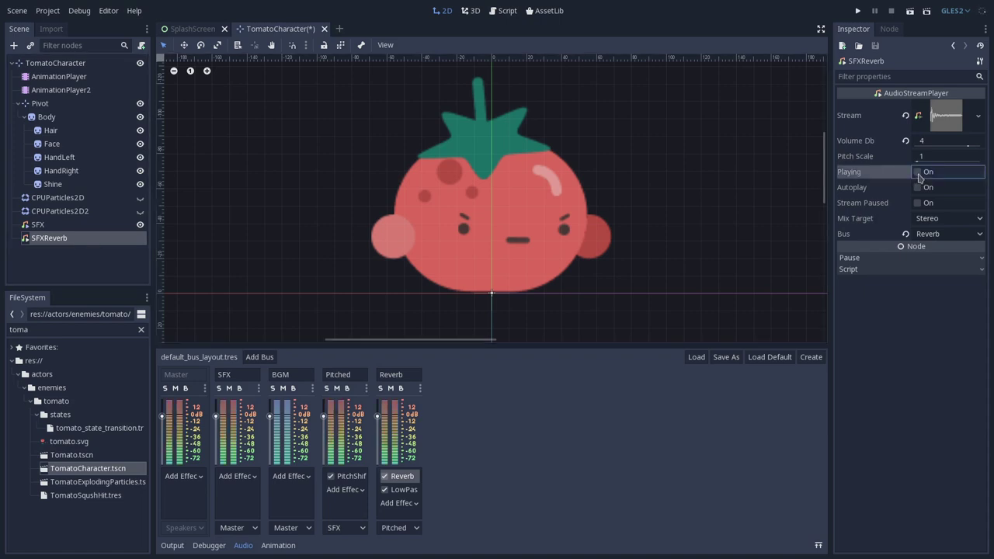
click(918, 173)
click(917, 173)
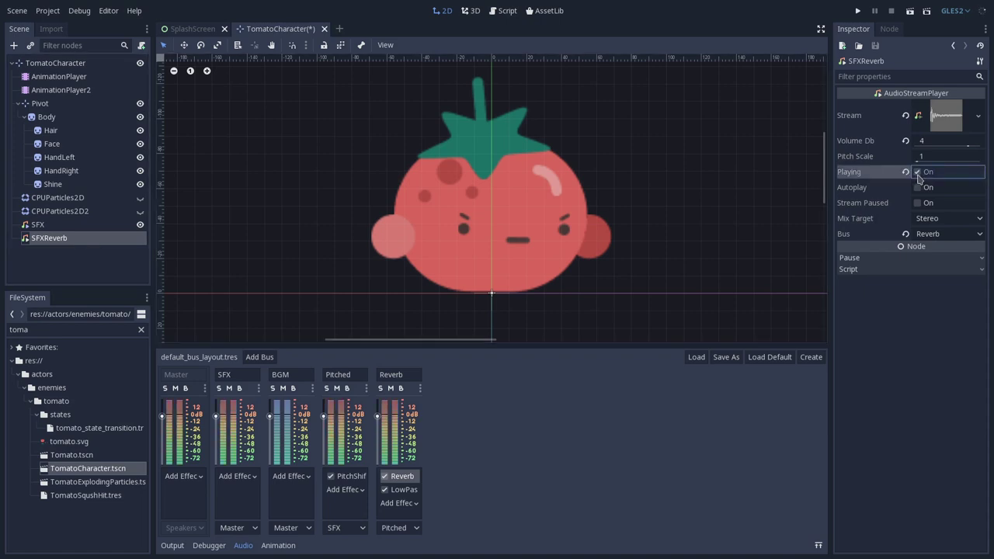
click(402, 476)
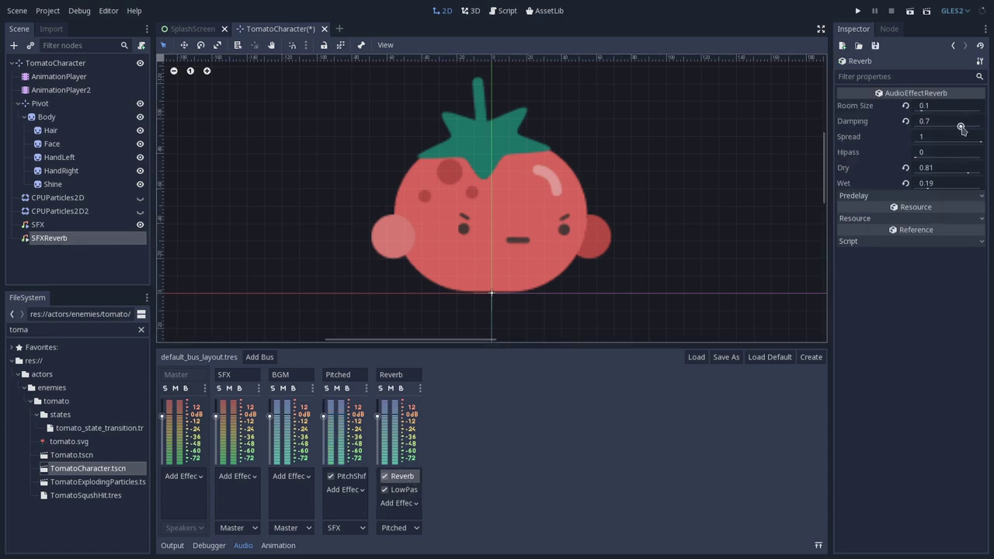
mouse_move(961, 129)
mouse_down()
mouse_move(940, 127)
mouse_move(968, 130)
mouse_up()
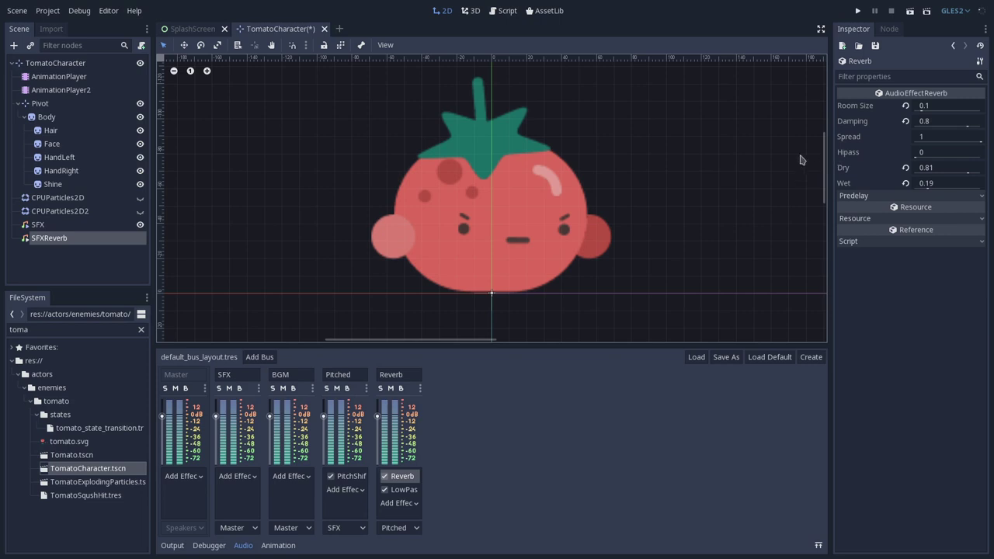
Lower the reverb's Wet level to 0.11 and replay SFXReverb to hear it.
click(91, 239)
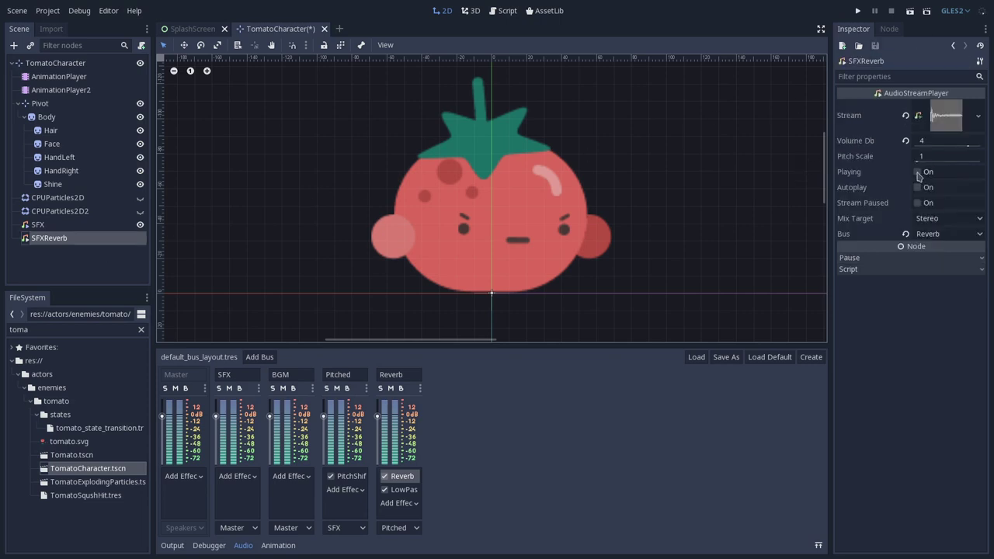
click(917, 173)
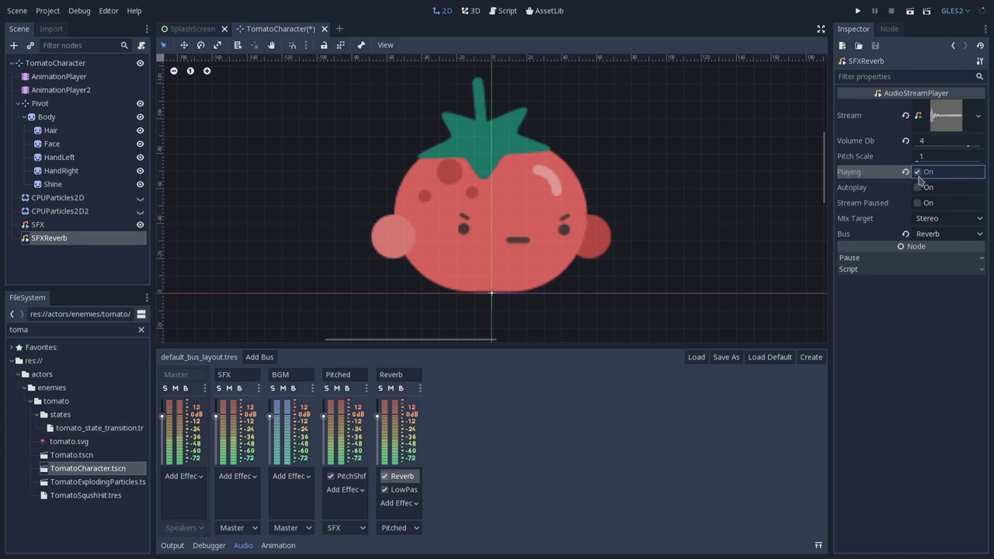
click(402, 476)
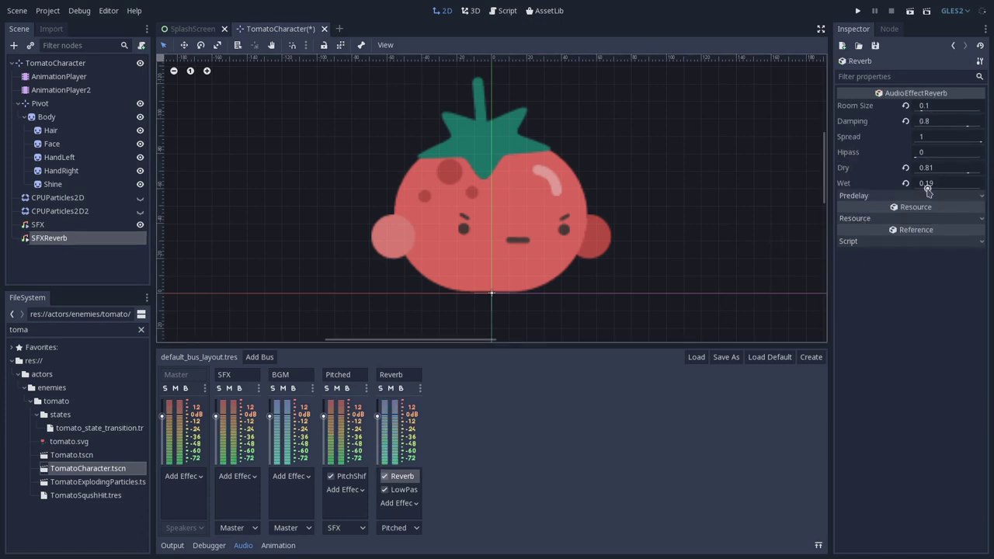
drag(927, 189, 922, 190)
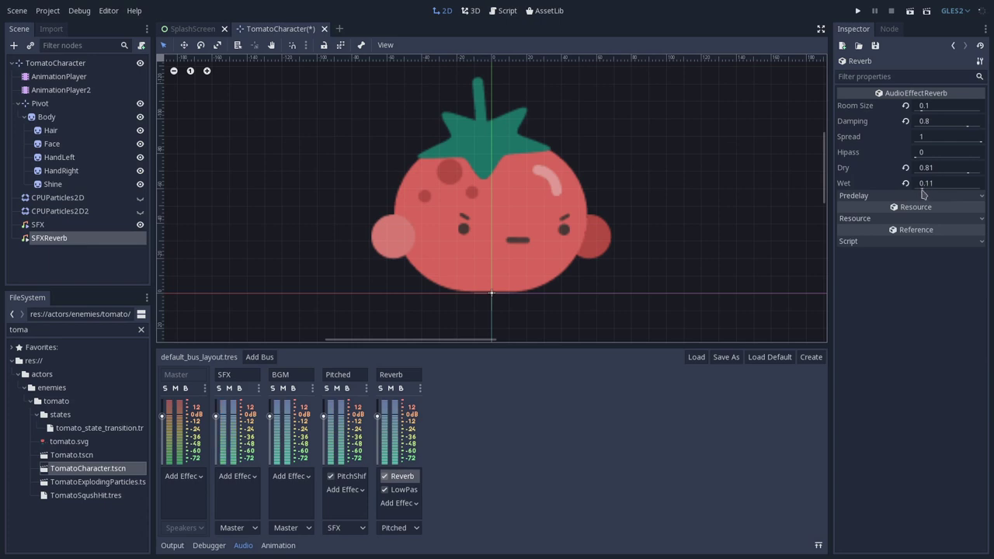
click(93, 244)
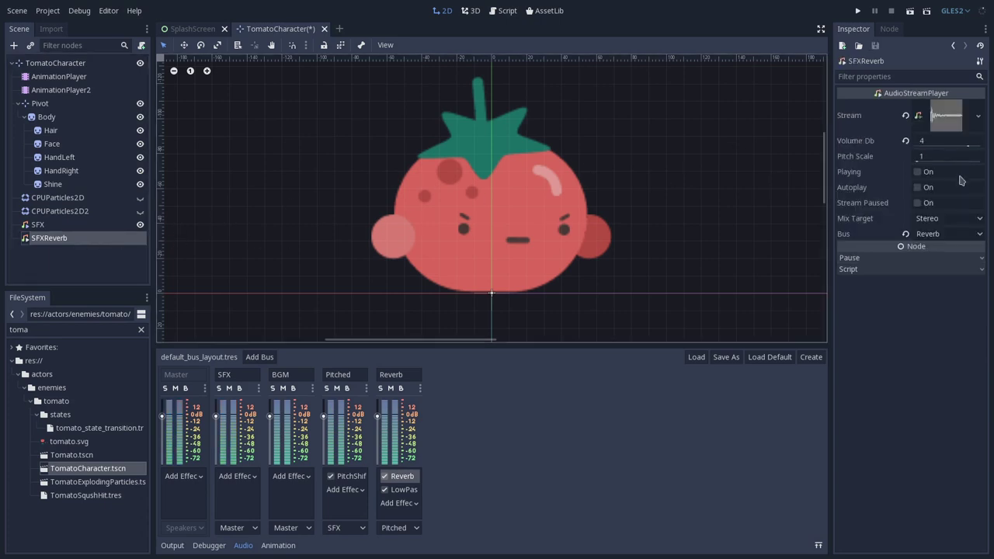
click(917, 173)
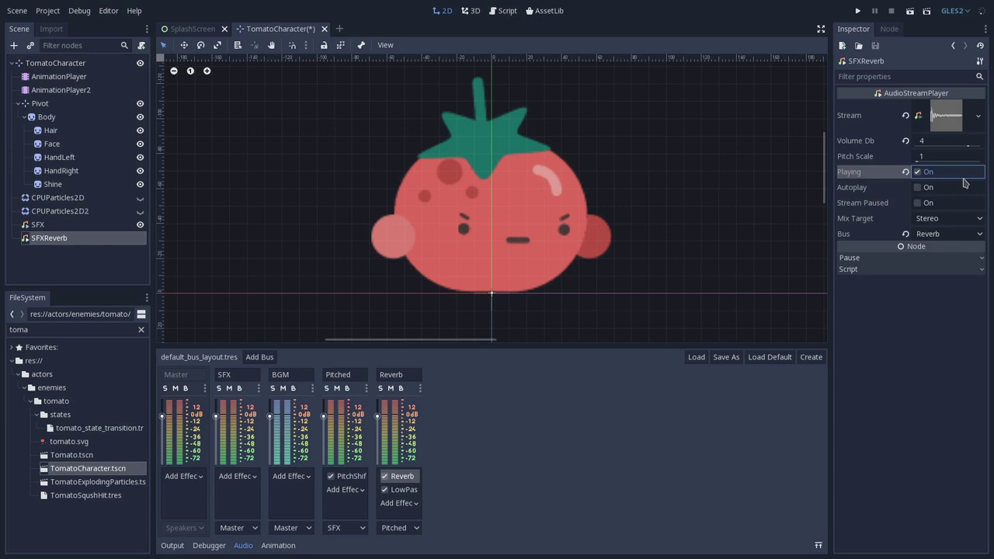
click(77, 242)
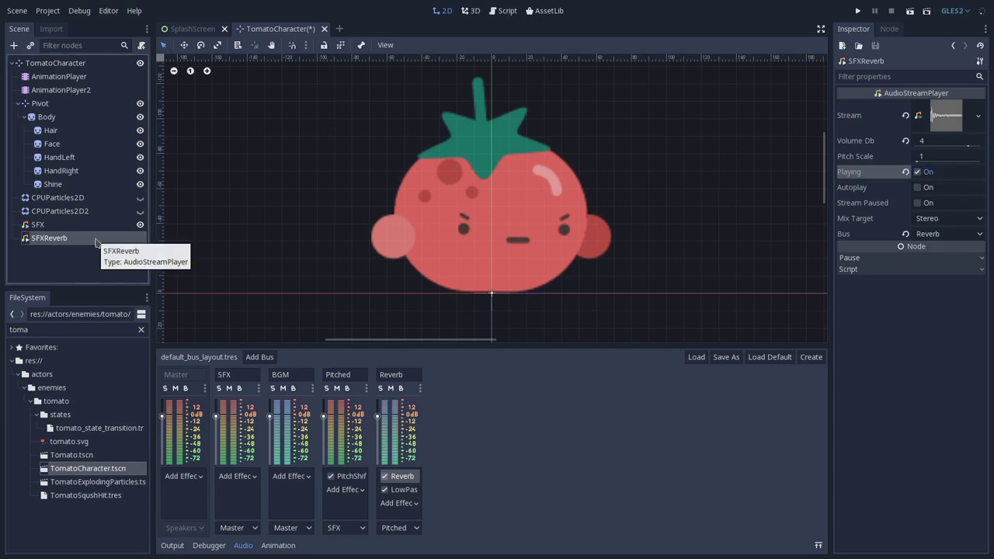
Change SFXReverb's type to AudioStreamPlayer2D and play its sound as a test.
right_click(96, 243)
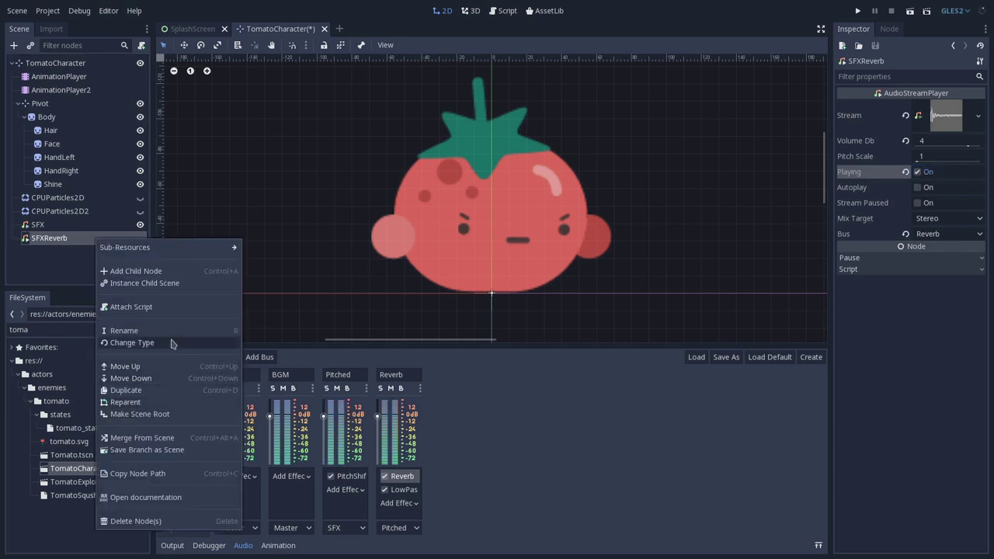
click(174, 342)
click(287, 311)
double_click(287, 310)
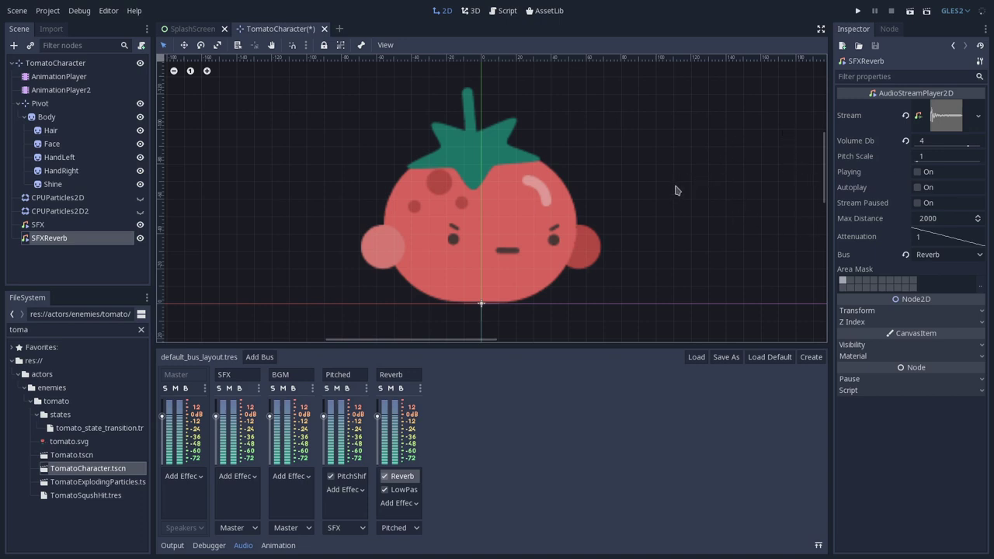
click(917, 172)
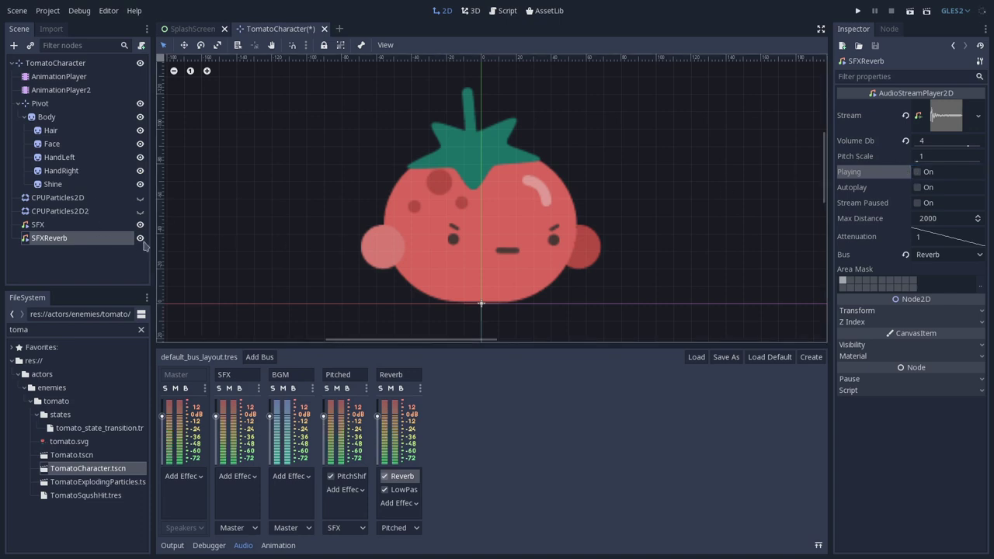
click(69, 77)
scroll(309, 274, down, 2)
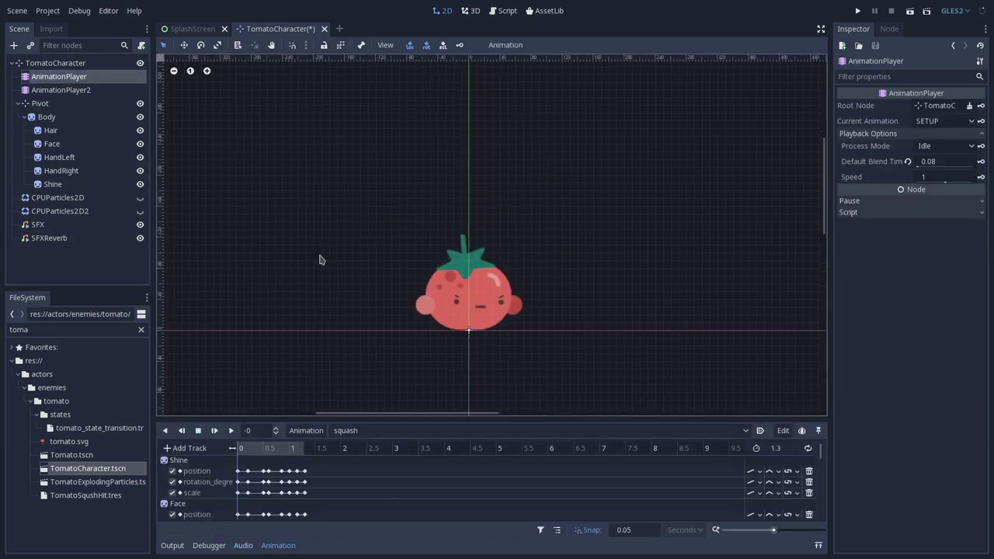
click(214, 430)
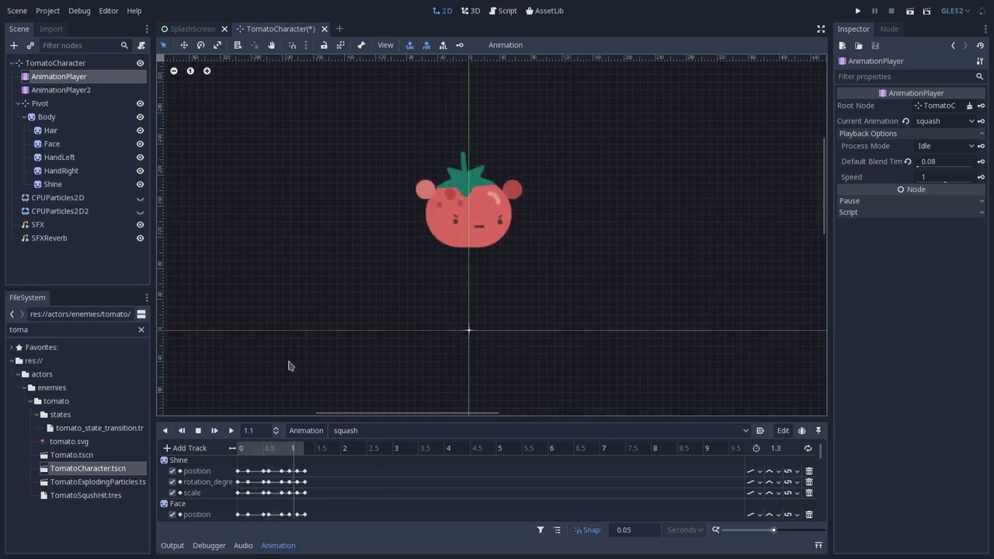
click(215, 432)
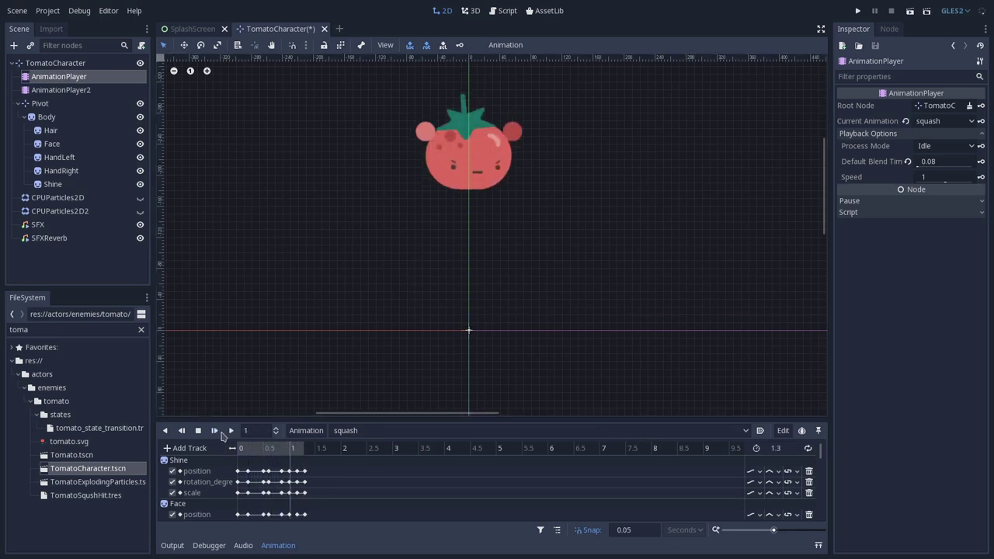
click(214, 430)
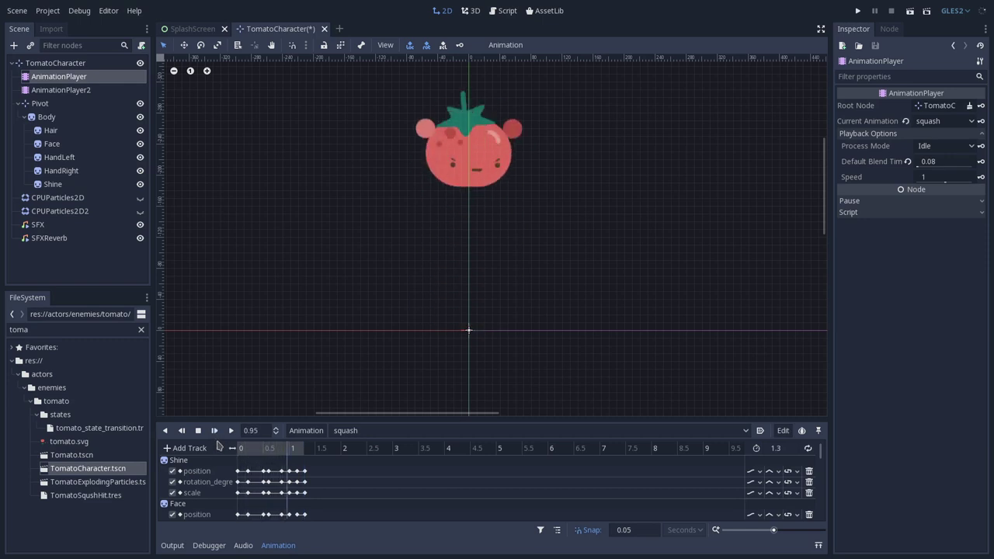
click(50, 239)
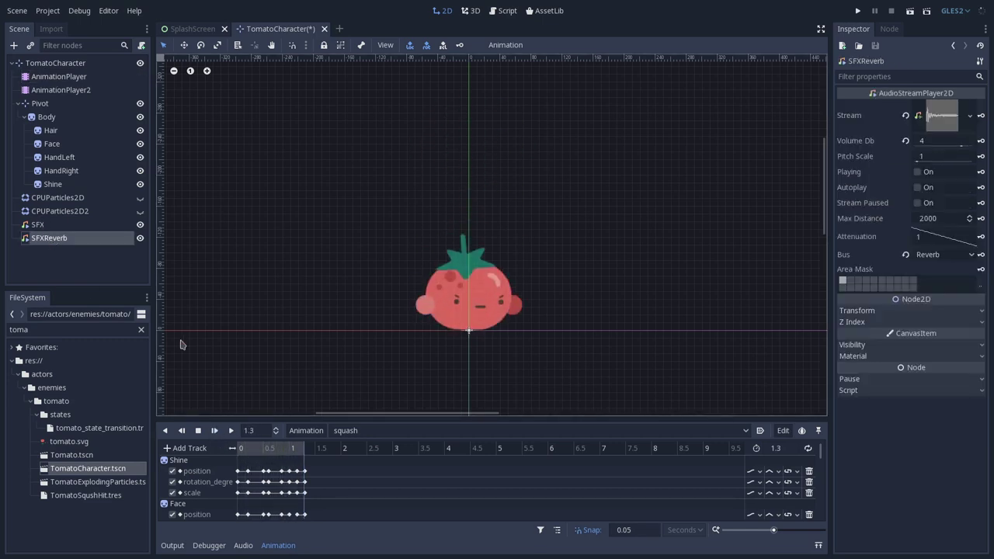
click(241, 545)
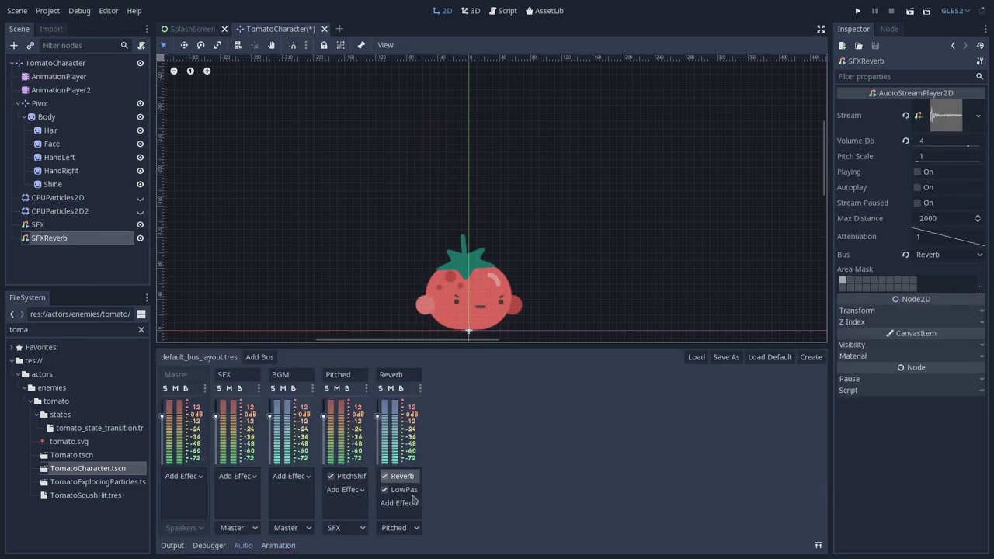
click(386, 478)
click(52, 241)
click(58, 76)
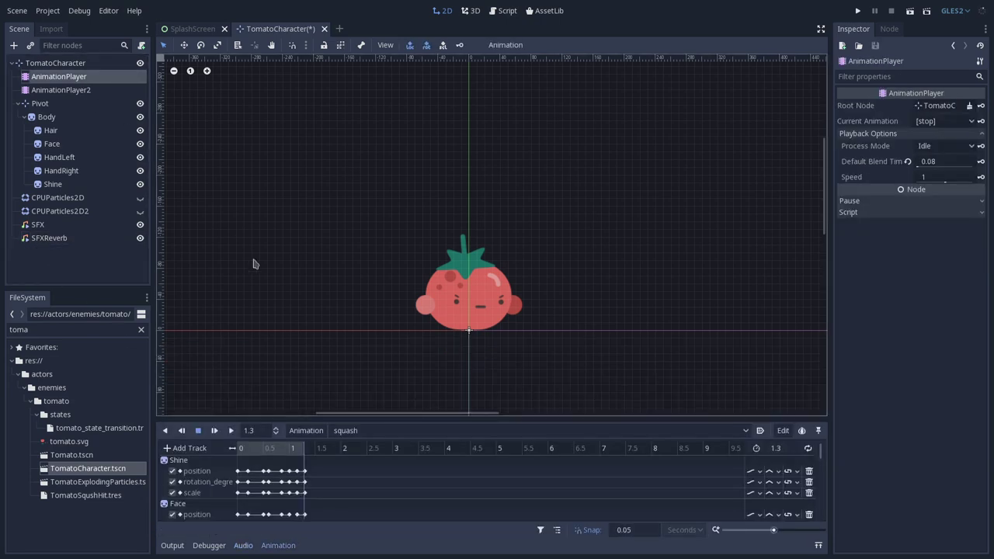
click(214, 430)
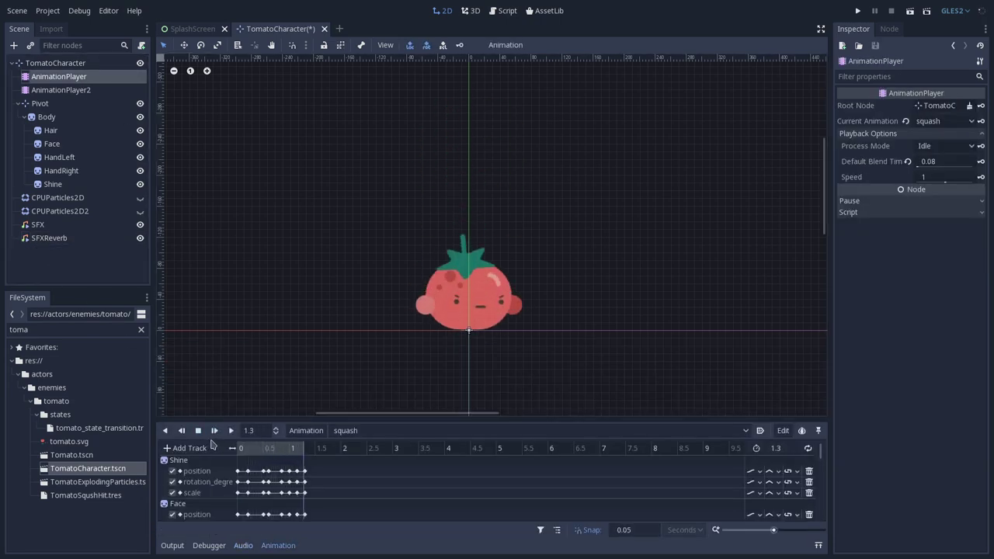
click(215, 431)
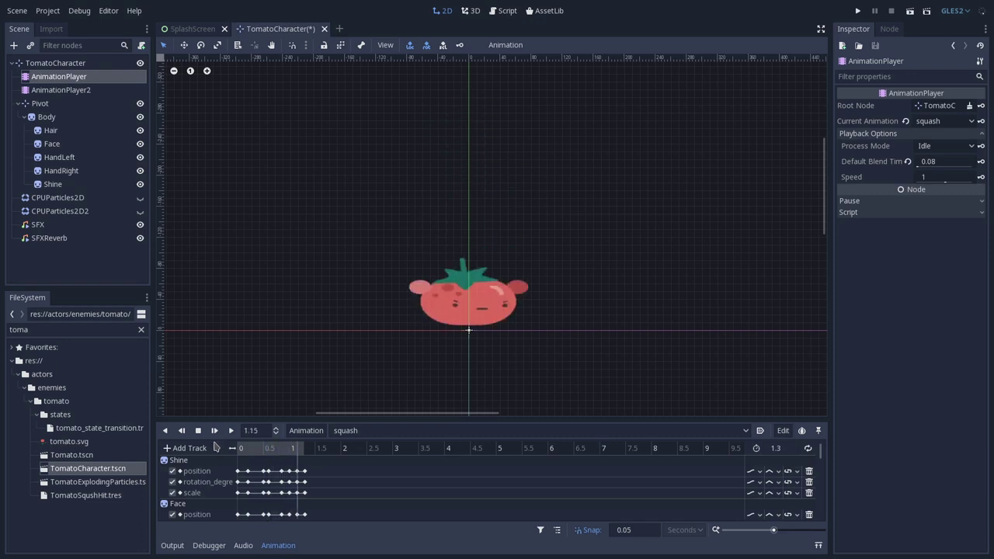
click(214, 431)
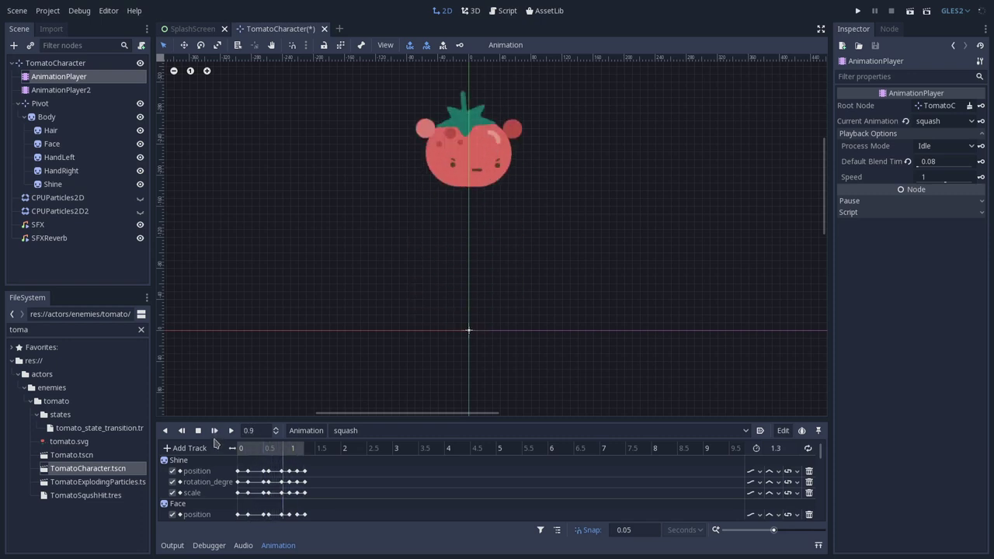
click(215, 433)
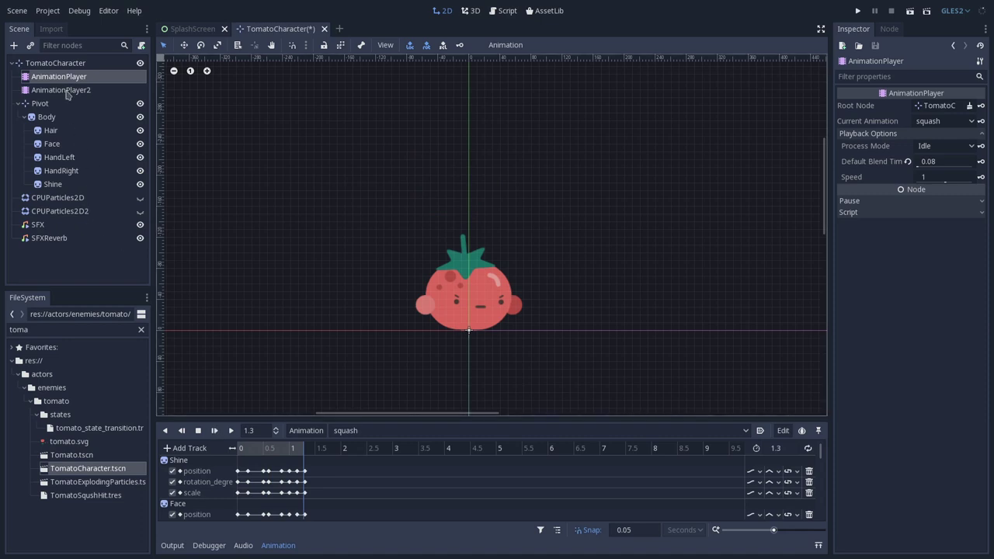
Enable both the Reverb and LowPass effects on the Reverb bus.
click(243, 545)
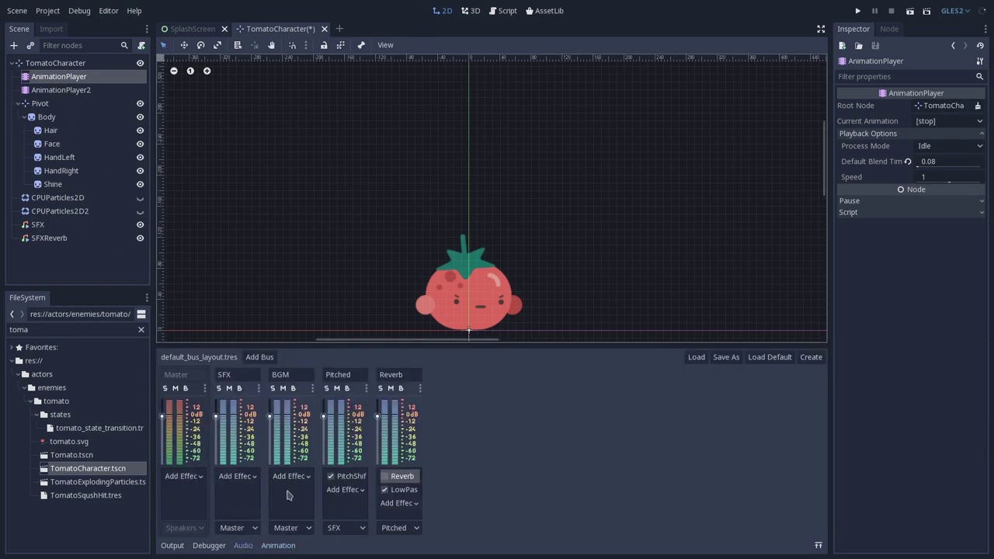
click(384, 490)
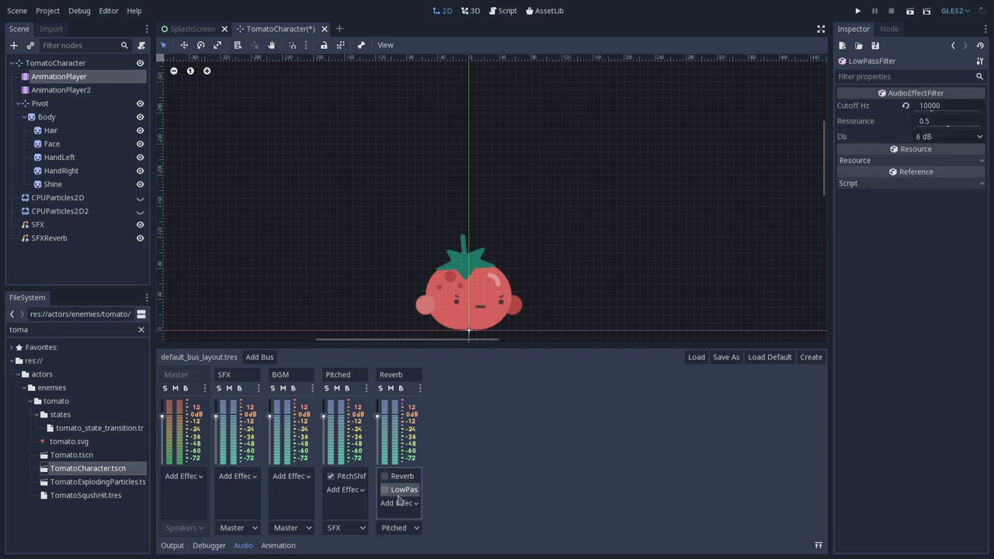
click(385, 476)
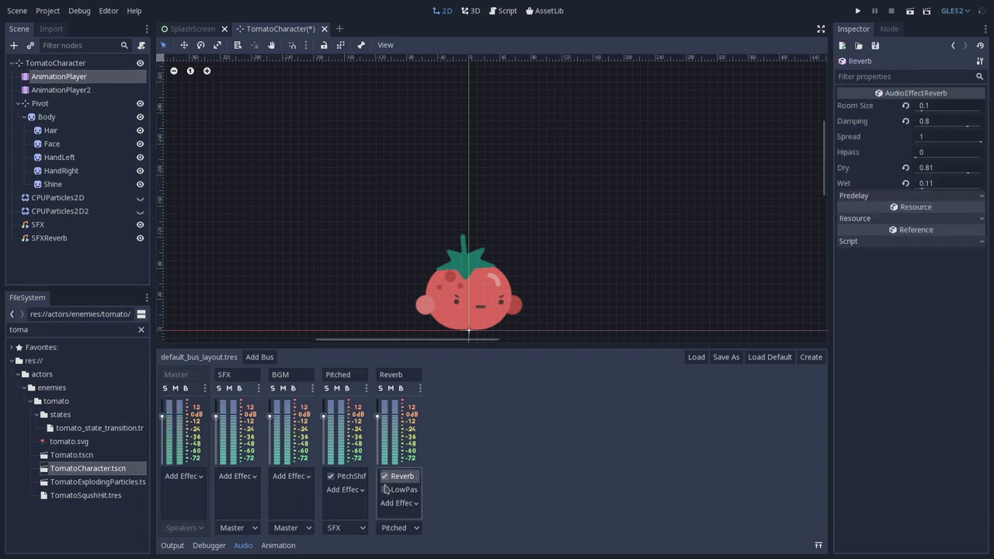
click(384, 490)
Route SFXReverb's output to the Pitched bus.
click(49, 237)
click(938, 255)
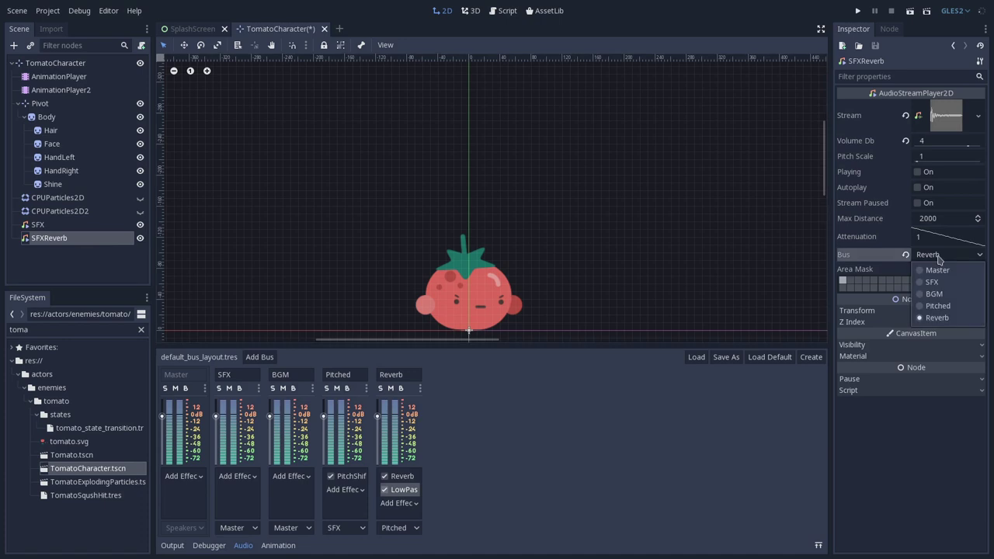
click(939, 306)
Play the AnimationPlayer's squash animation and stop it at its end.
click(58, 76)
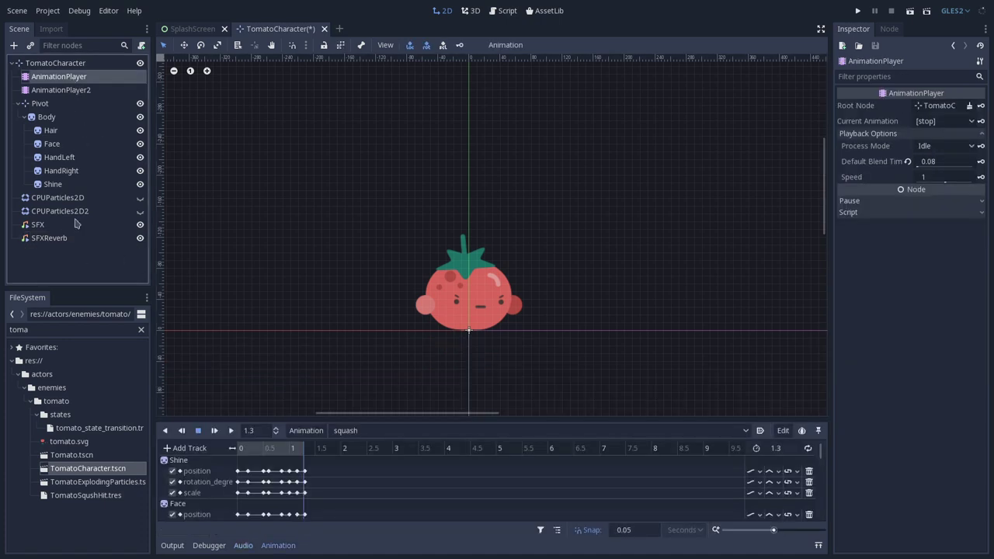
click(243, 545)
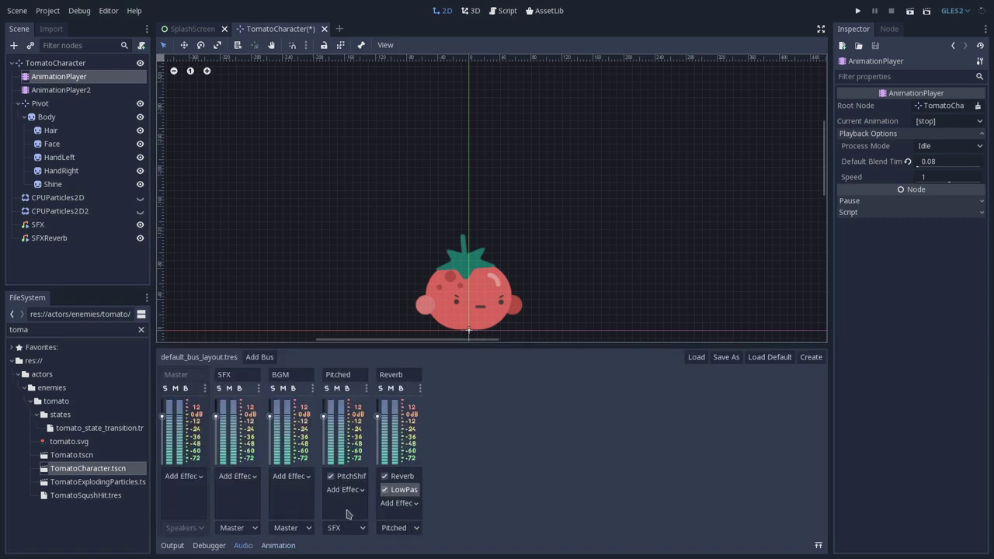
click(62, 77)
click(277, 545)
click(215, 430)
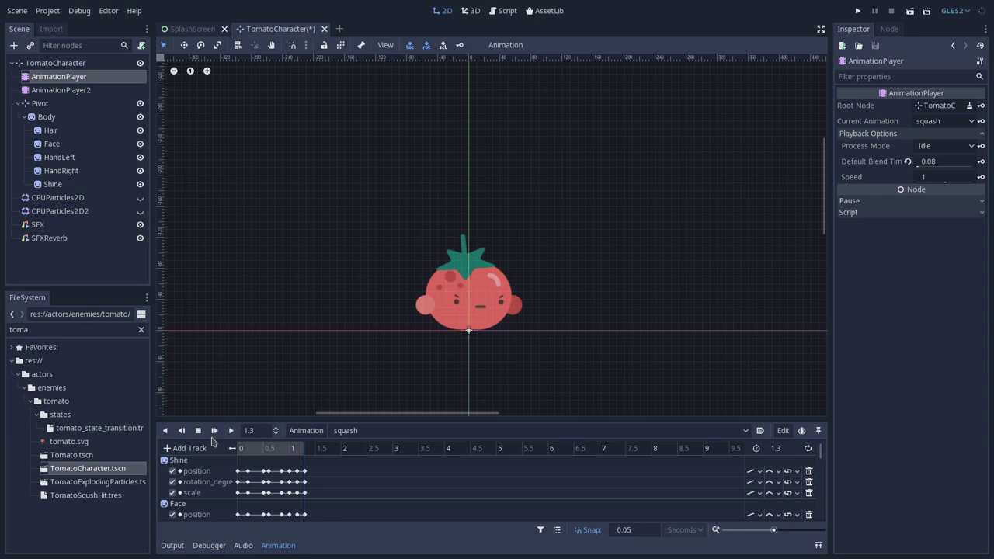
click(211, 430)
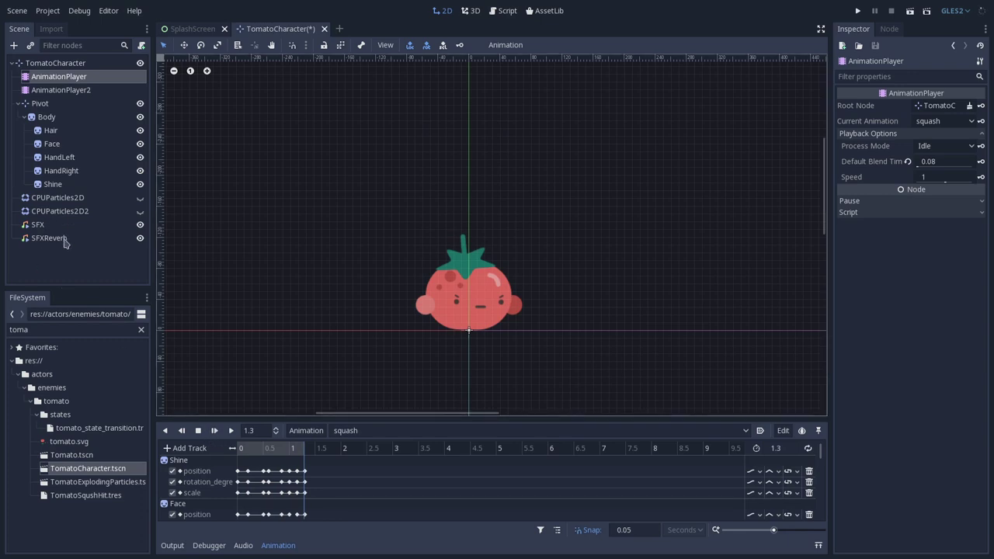
Route SFXReverb's output back to the Reverb bus.
click(243, 545)
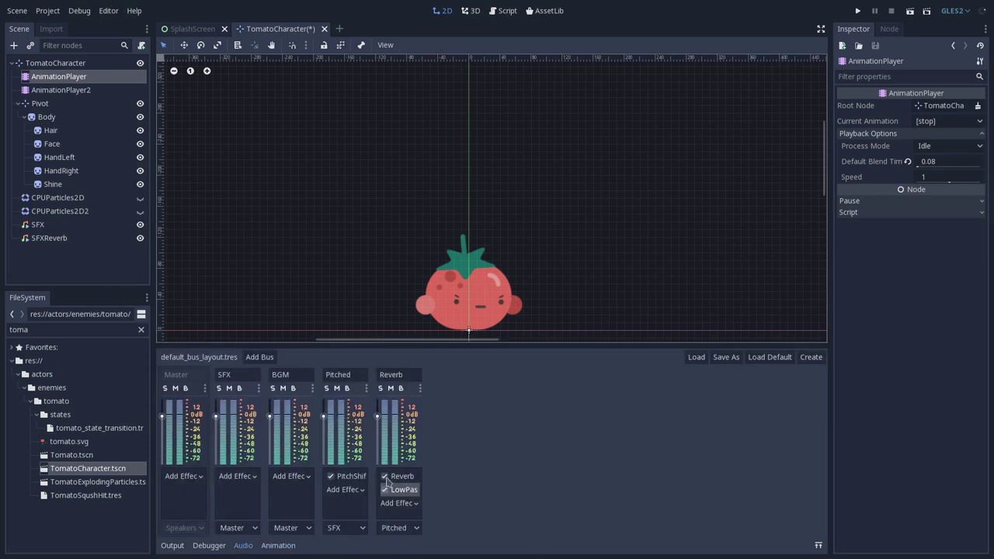
click(388, 477)
click(49, 238)
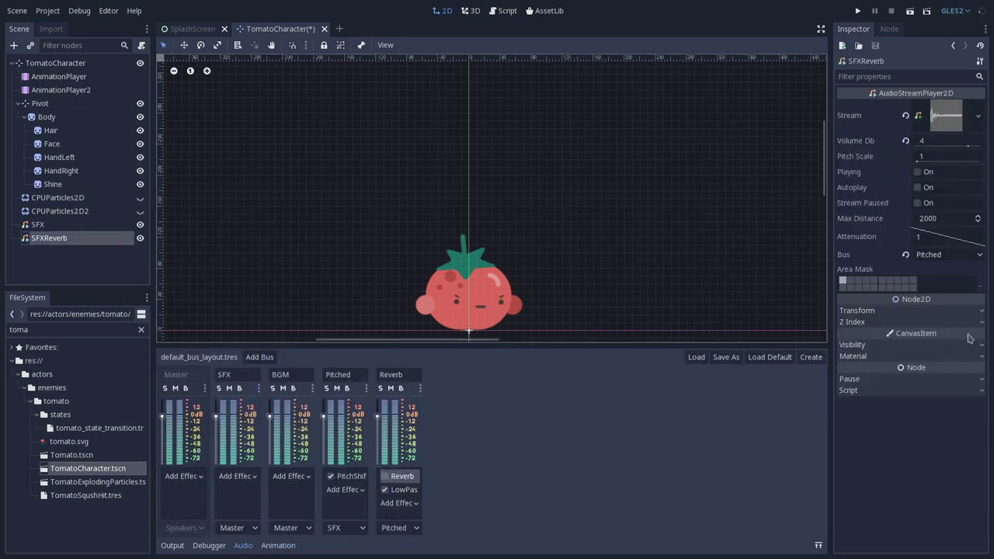
click(949, 256)
click(942, 320)
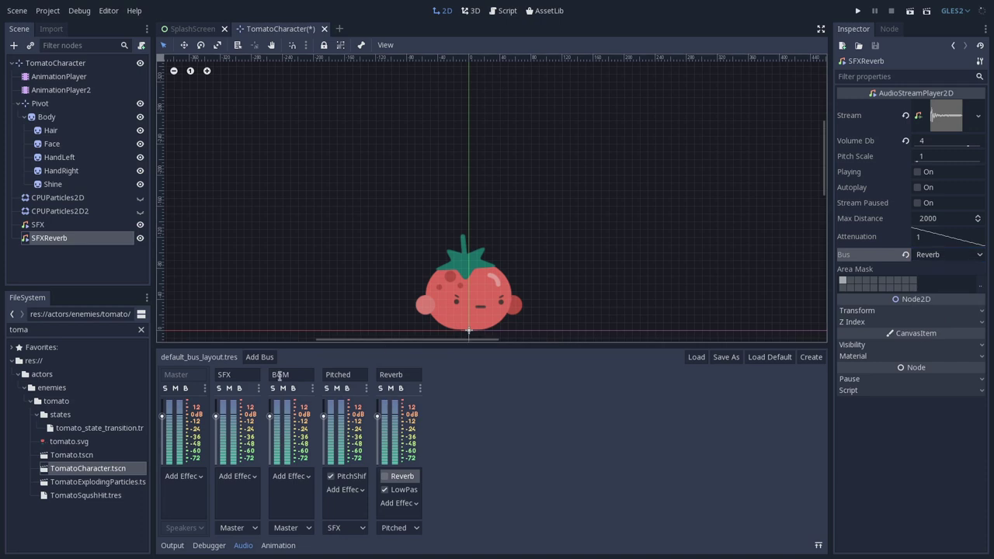
Replay the squash animation several times from the AnimationPlayer.
click(59, 76)
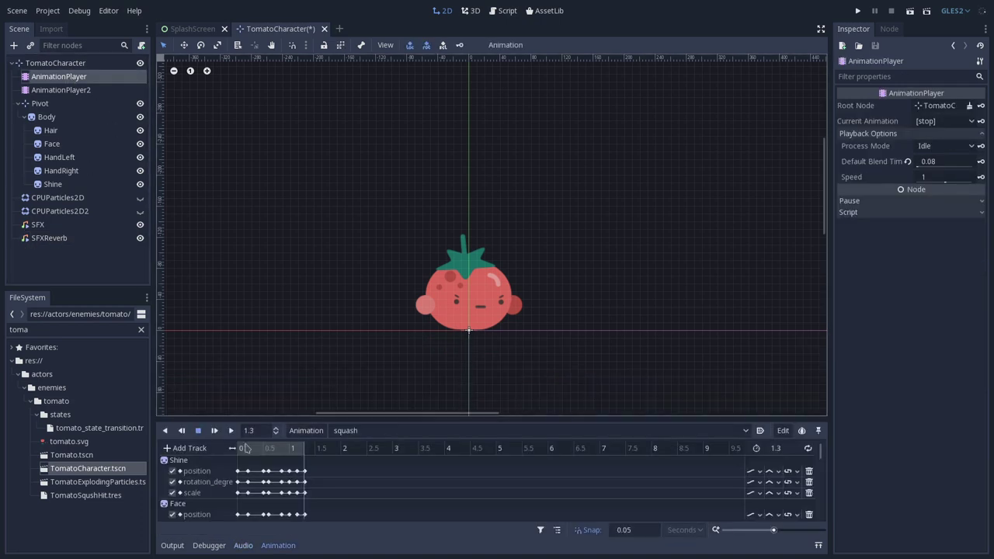
click(216, 432)
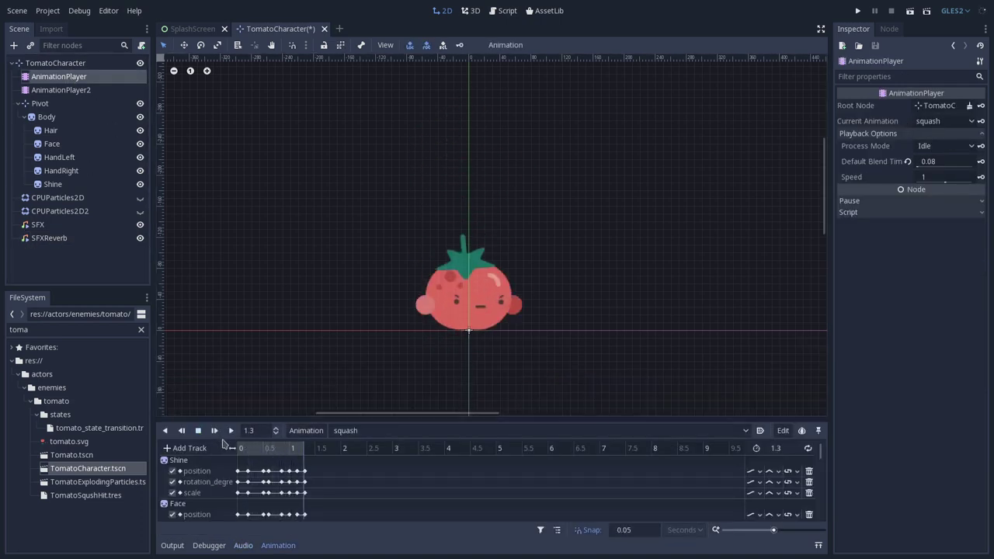
click(217, 434)
click(215, 432)
click(215, 432)
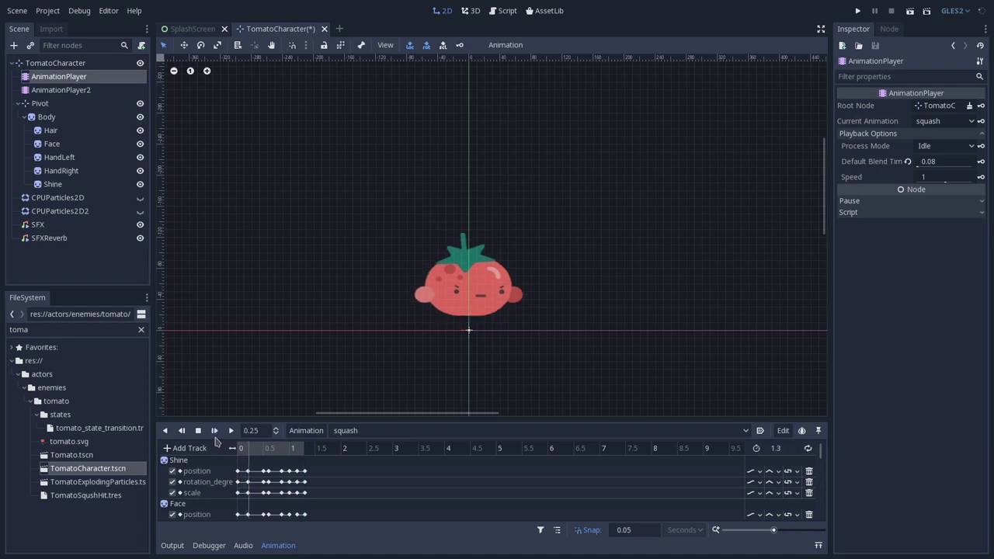
click(243, 545)
click(392, 476)
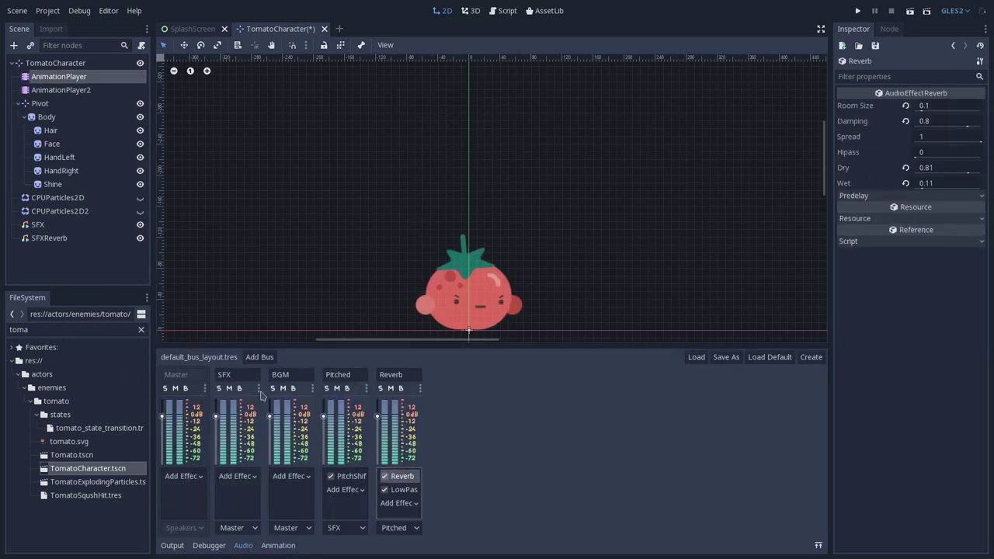
click(67, 77)
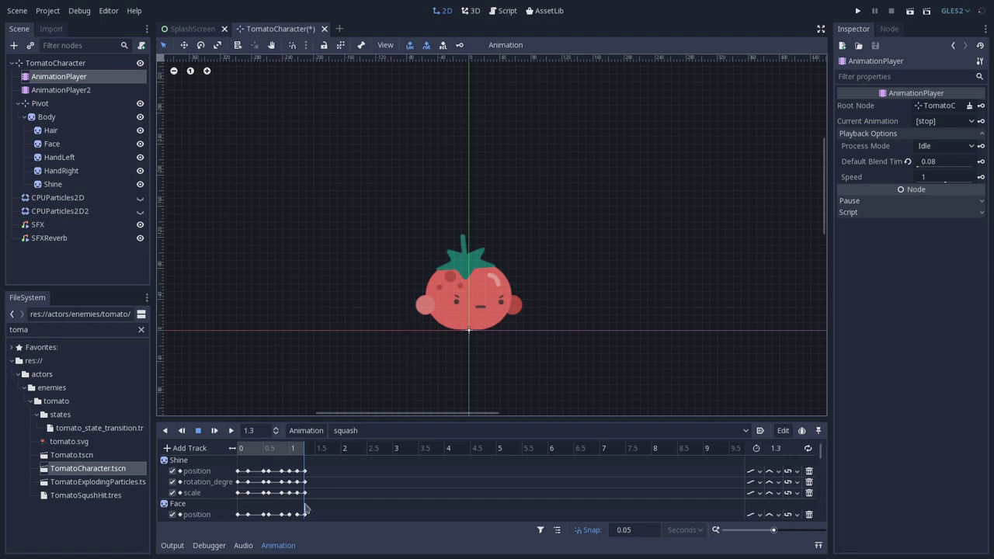
click(243, 545)
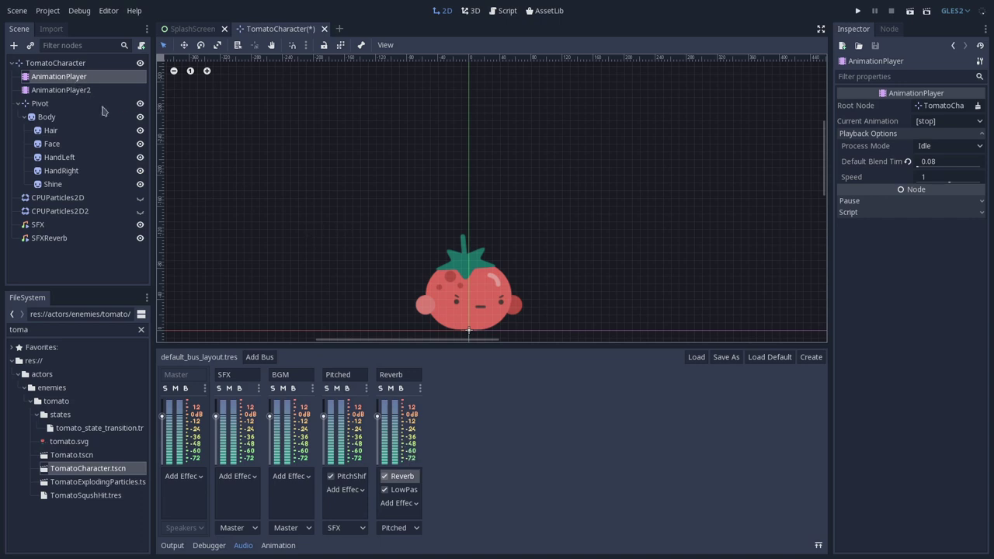
Preview the tomato's squash animation twice, then clear the FileSystem filter.
click(402, 477)
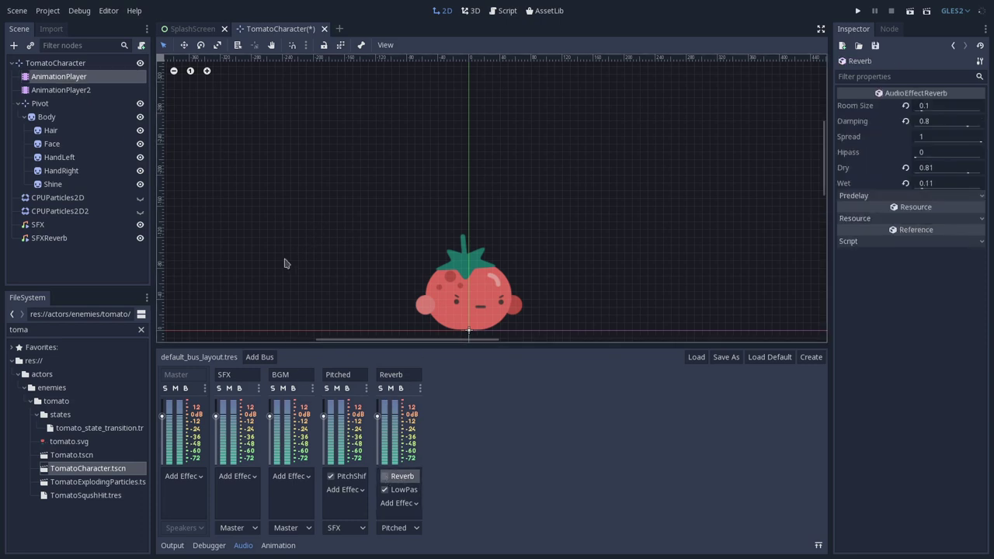
click(274, 546)
click(214, 431)
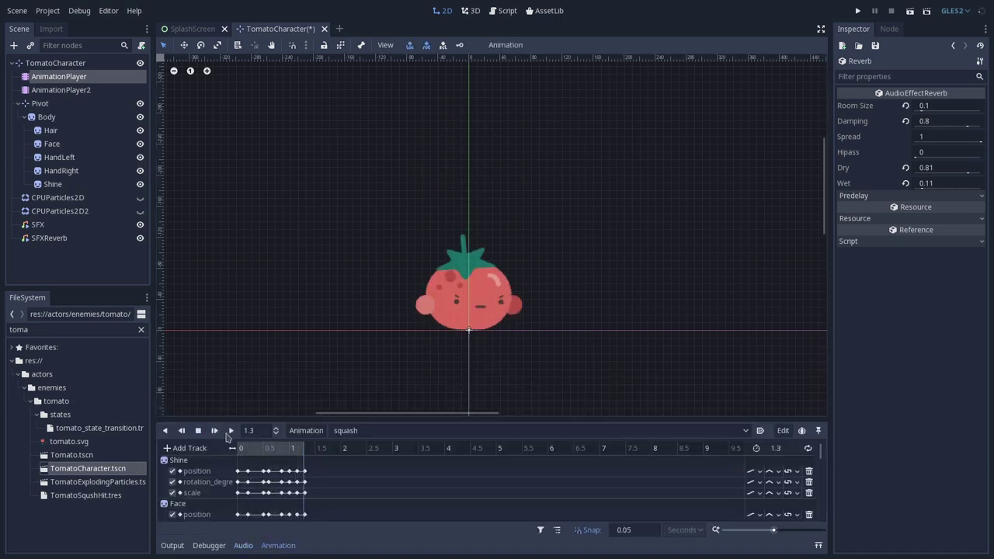
click(217, 431)
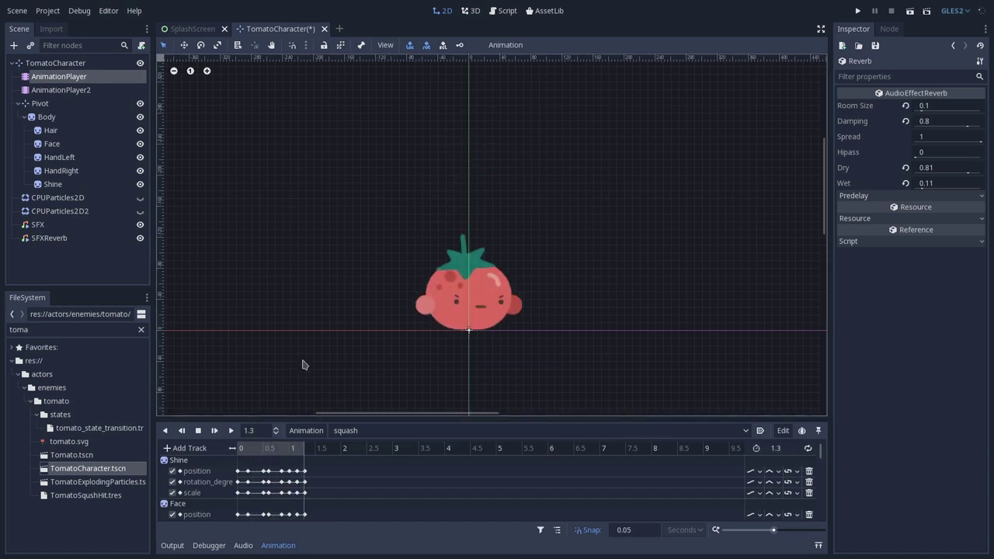
click(140, 329)
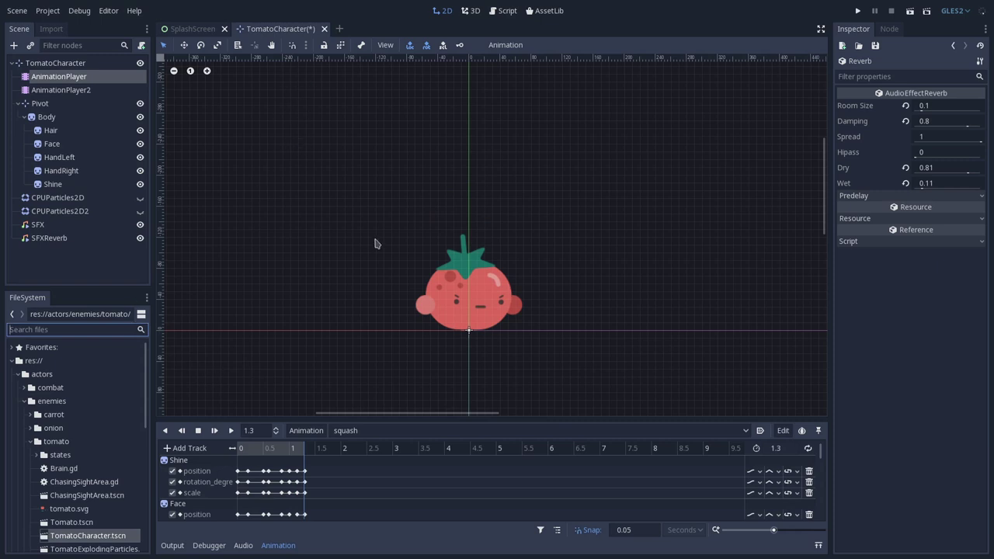
Open the BlackspoonArena.tscn level and run it with F6.
text(black)
double_click(76, 428)
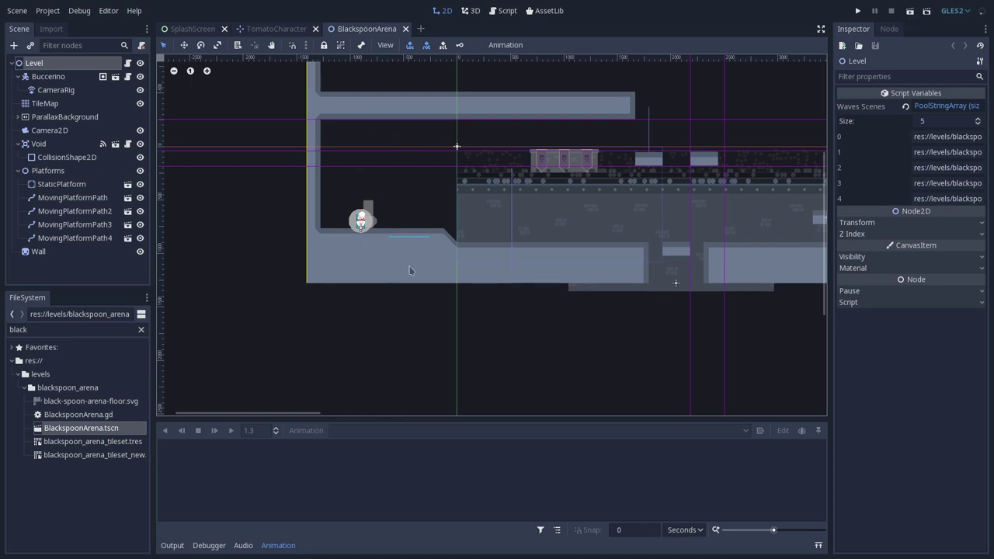
middle_drag(433, 233, 391, 261)
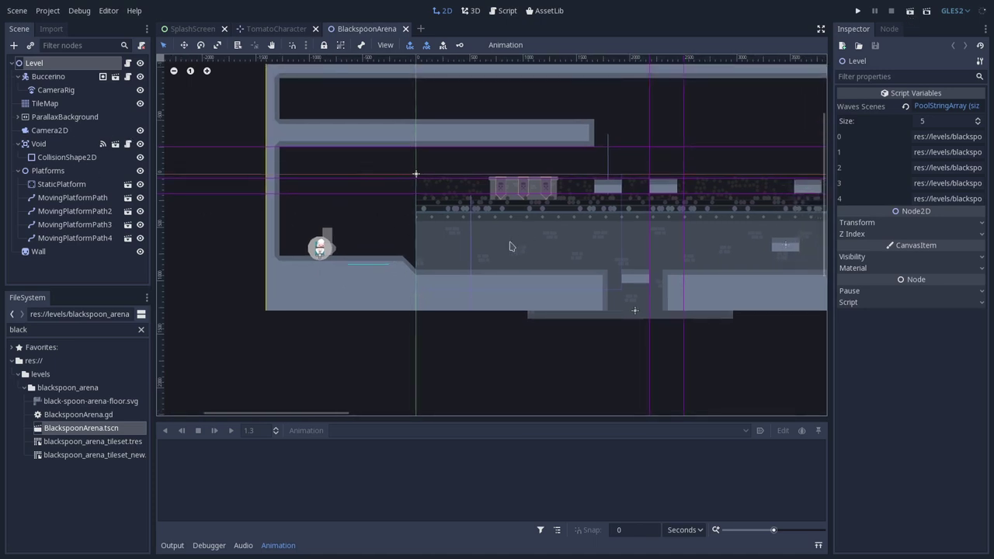
key(F6)
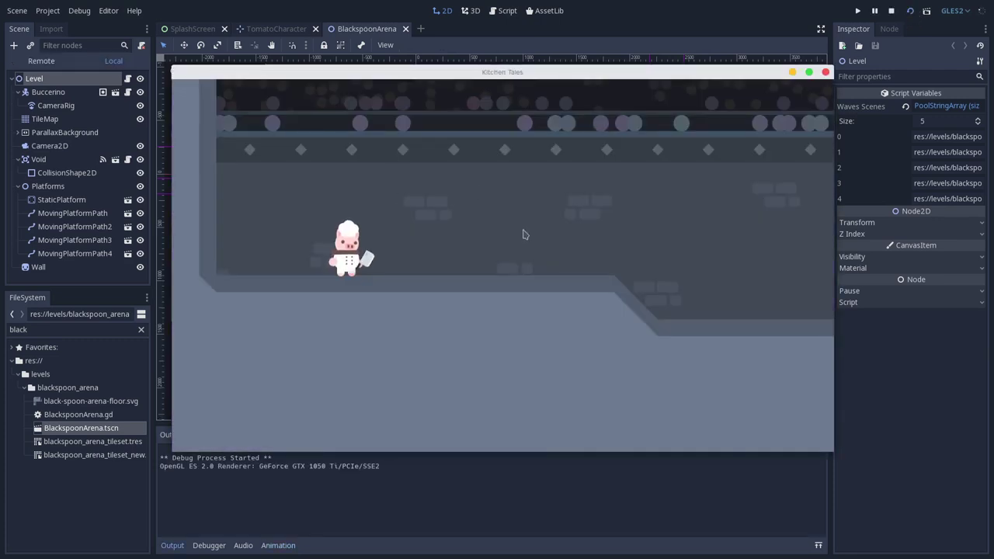
In the Remote tree, switch off playing on the live BGM music player.
click(792, 73)
click(44, 63)
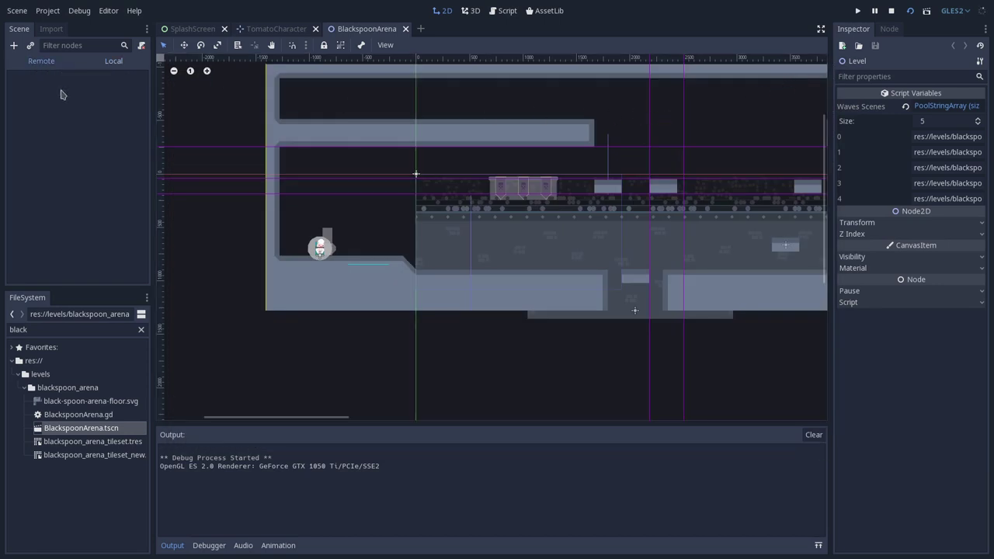
click(36, 105)
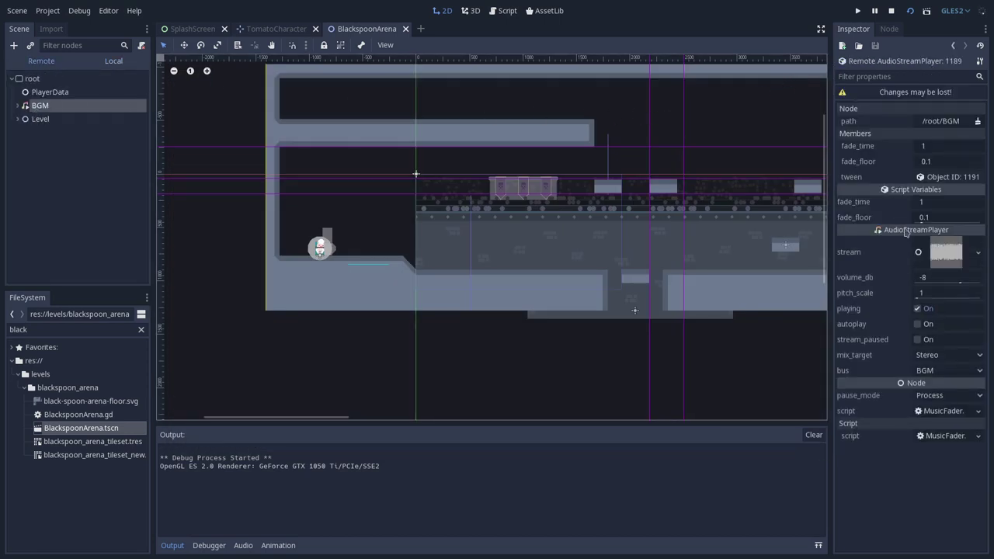
click(918, 308)
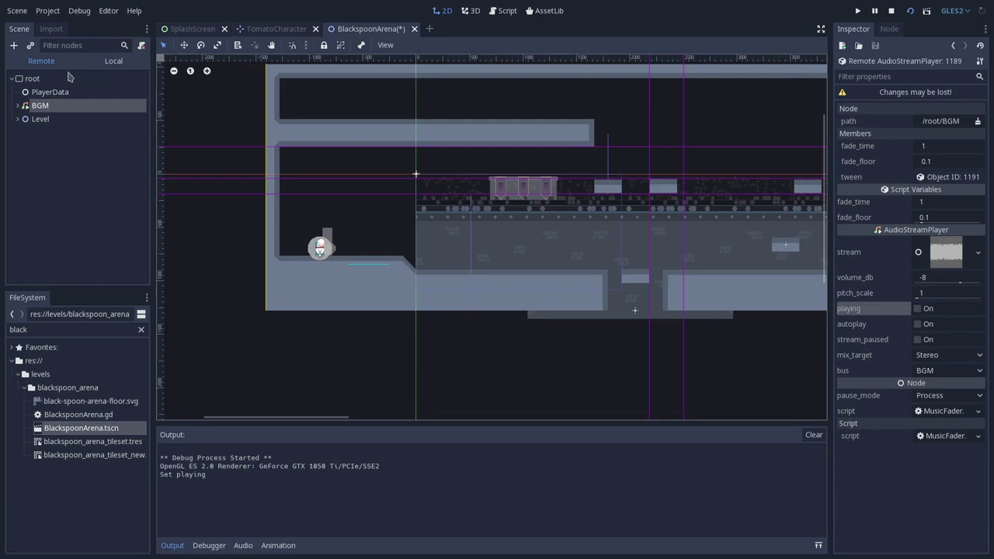
click(112, 65)
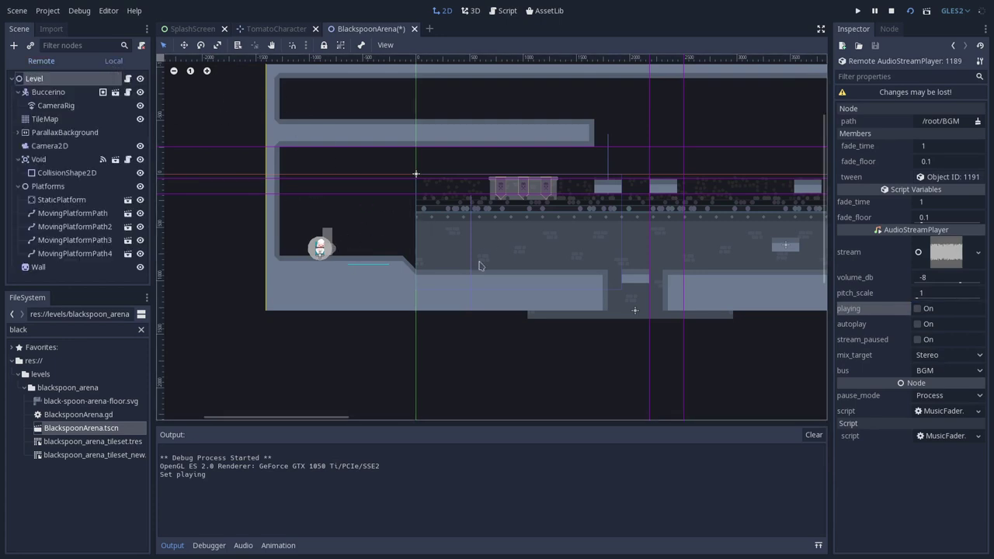
Filter files for 'toma' and drag a Tomato.tscn instance into the level.
drag(43, 326, 4, 330)
text(toma)
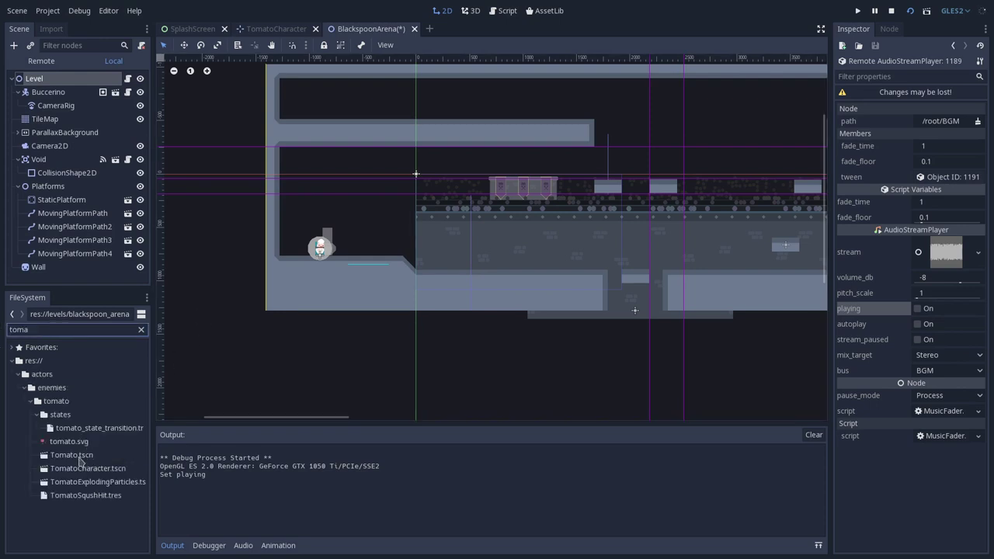
drag(80, 461, 477, 213)
Playtest in the Kitchen Tales window, running the chef left and right near the tomato.
key(super)
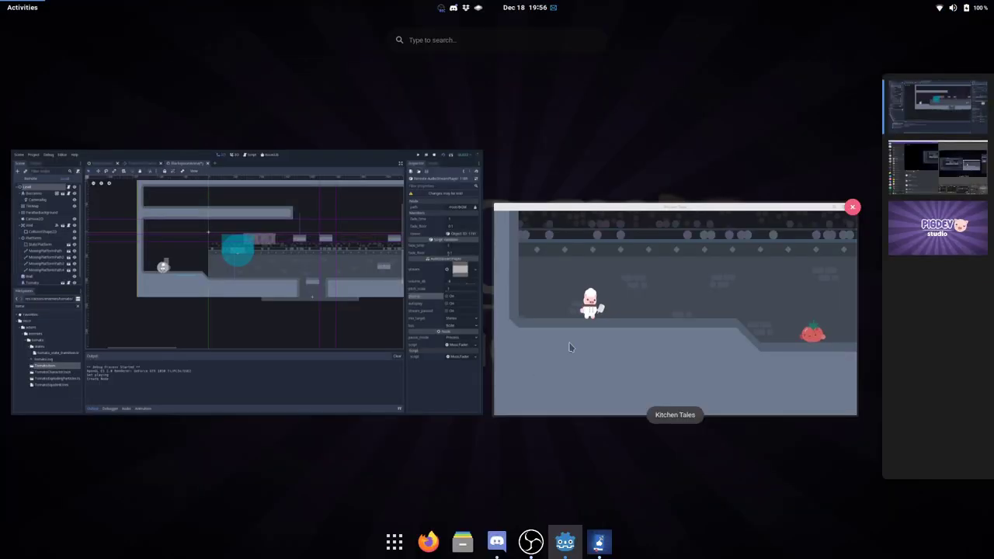
click(570, 344)
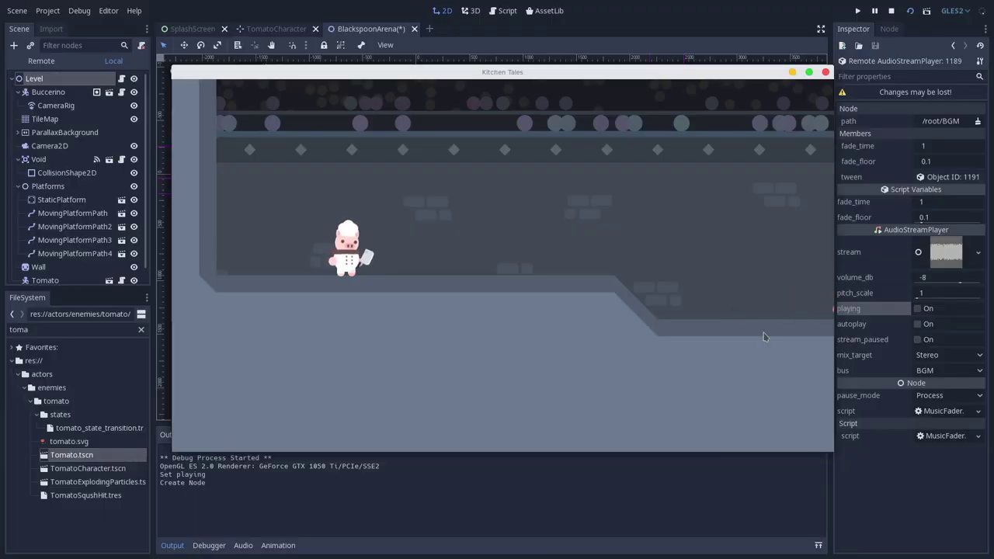
key(Right)
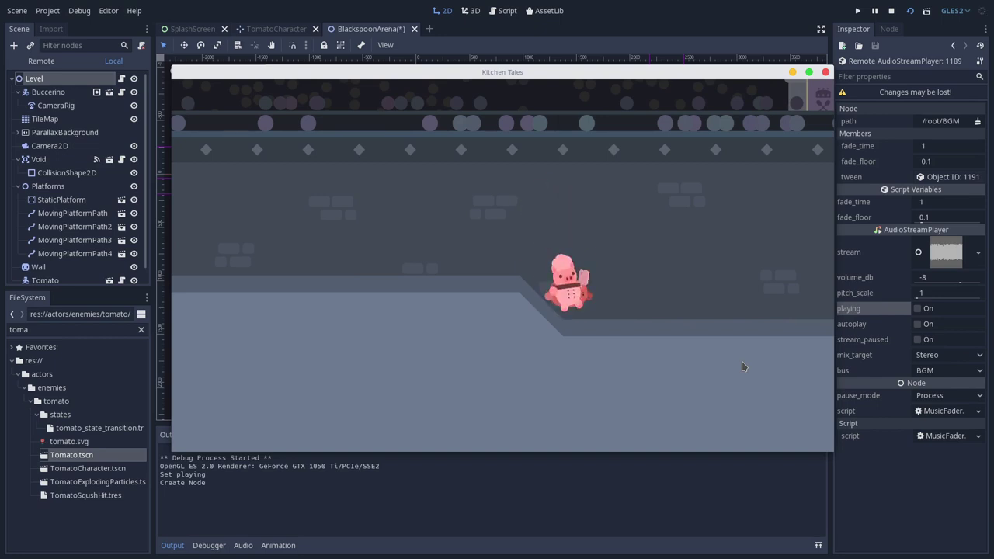
key(Right)
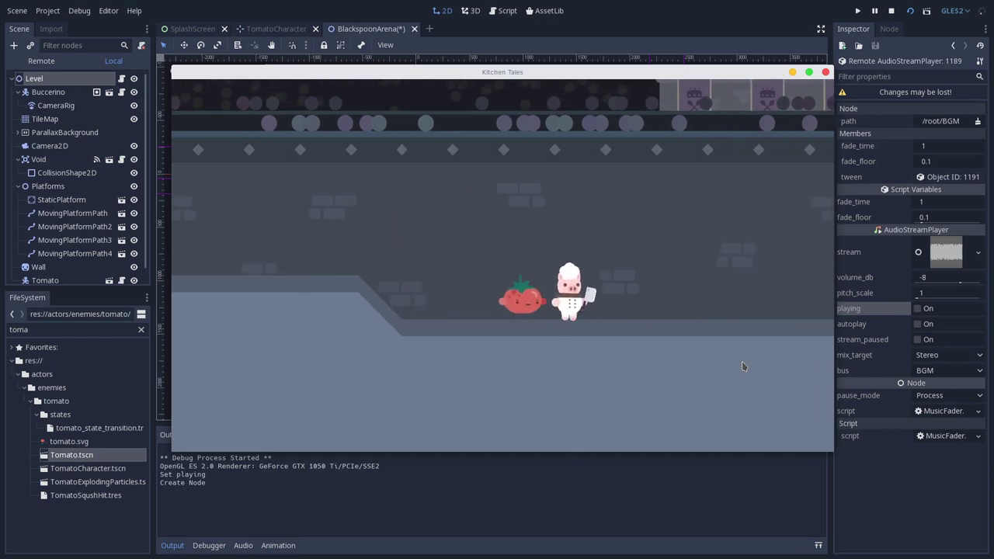
key(Left)
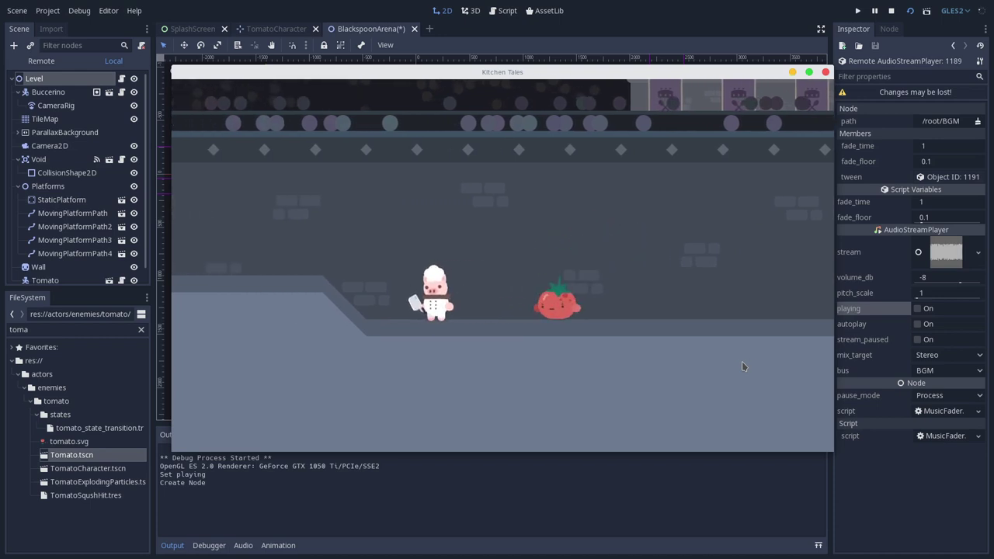
key(Right)
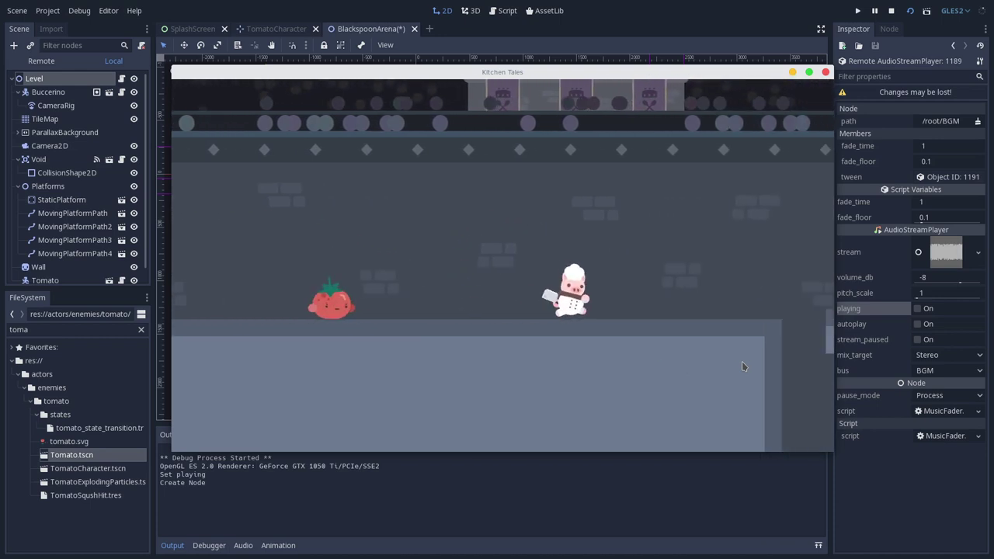
key(Left)
key(Left)
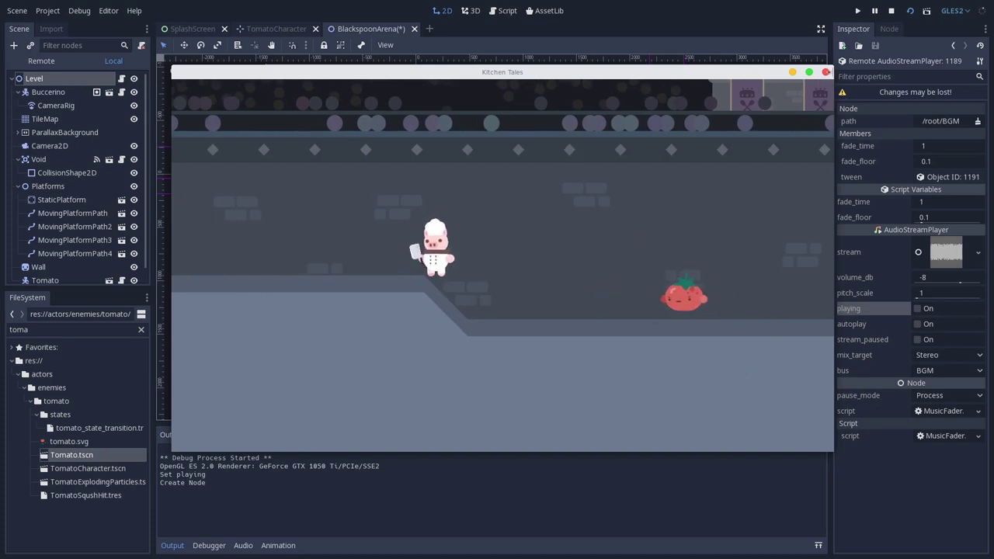
Stop the game and select the SFX node in the TomatoCharacter scene.
click(891, 11)
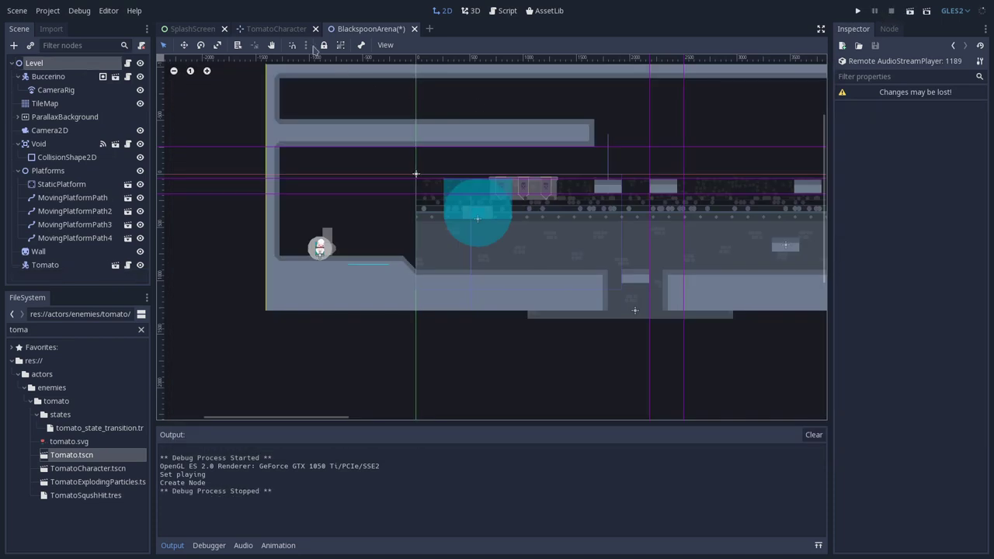
click(277, 30)
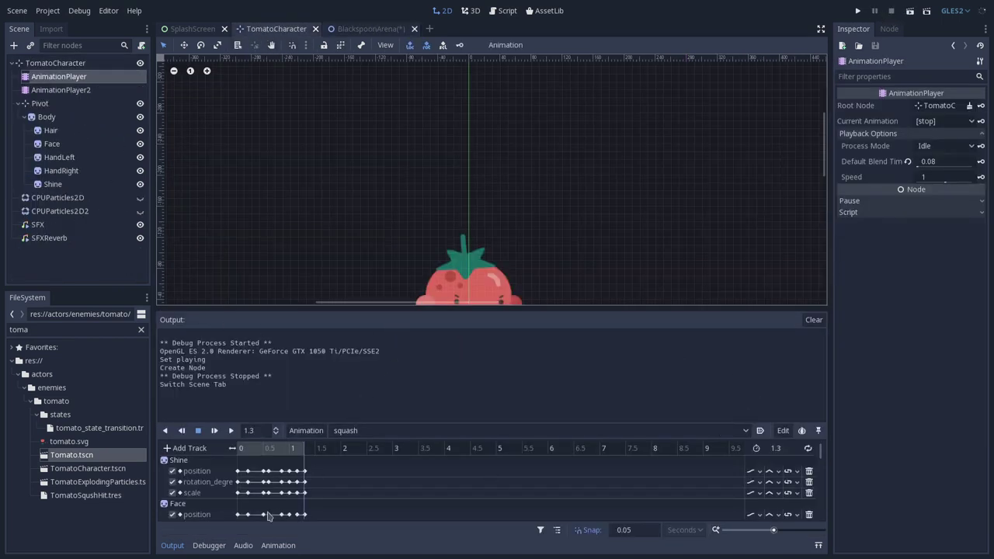
click(43, 224)
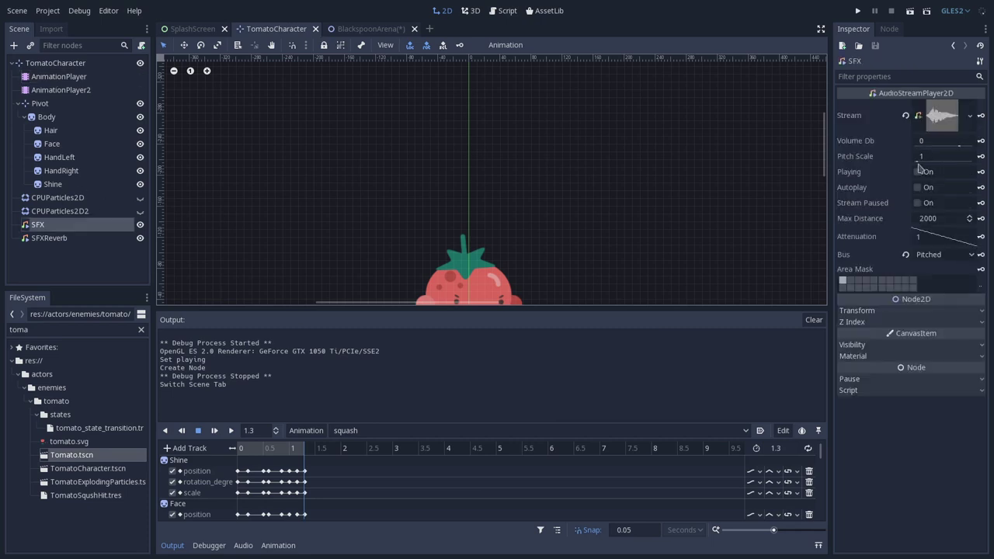
Enlarge the Animation panel and play the squash animation from the start.
click(243, 545)
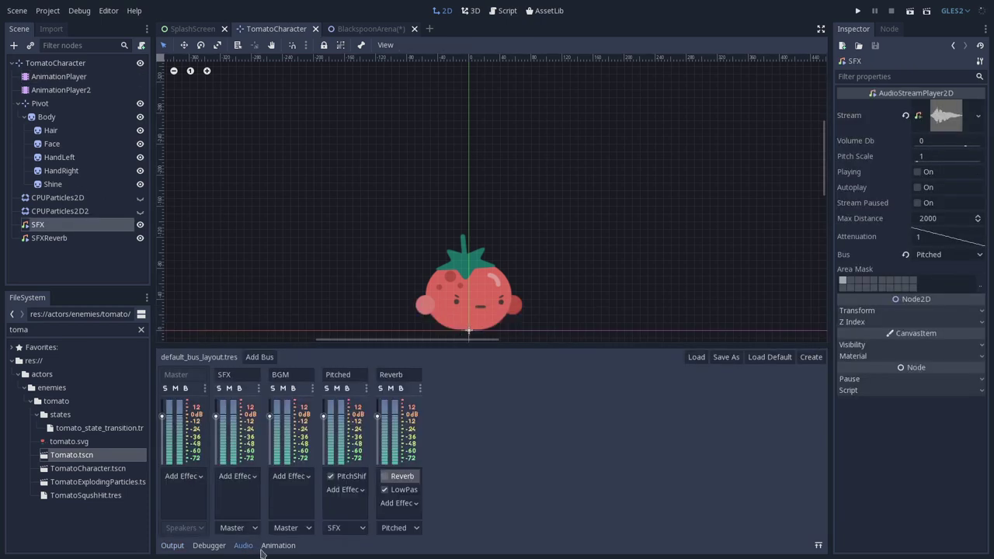
click(278, 545)
drag(360, 423, 360, 243)
click(214, 250)
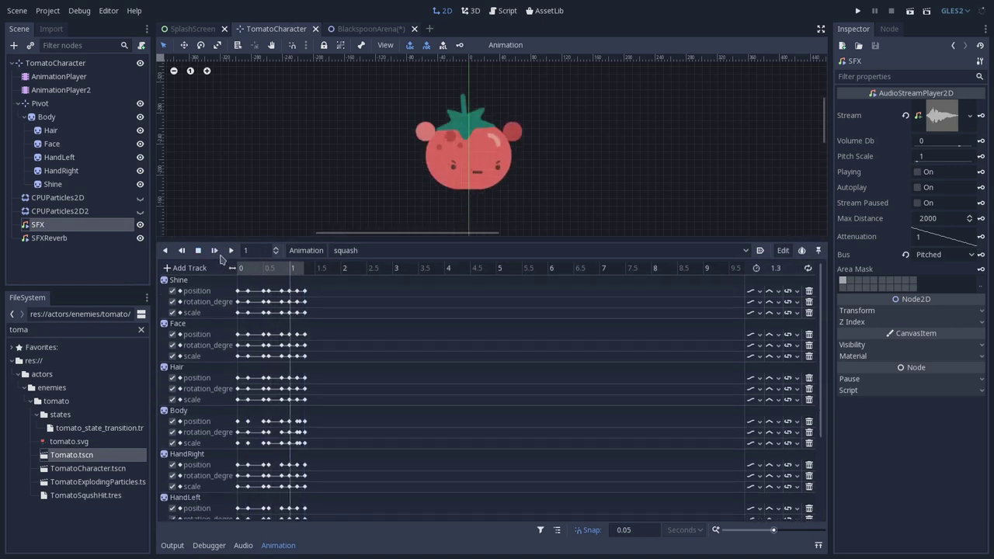
middle_drag(421, 178, 373, 133)
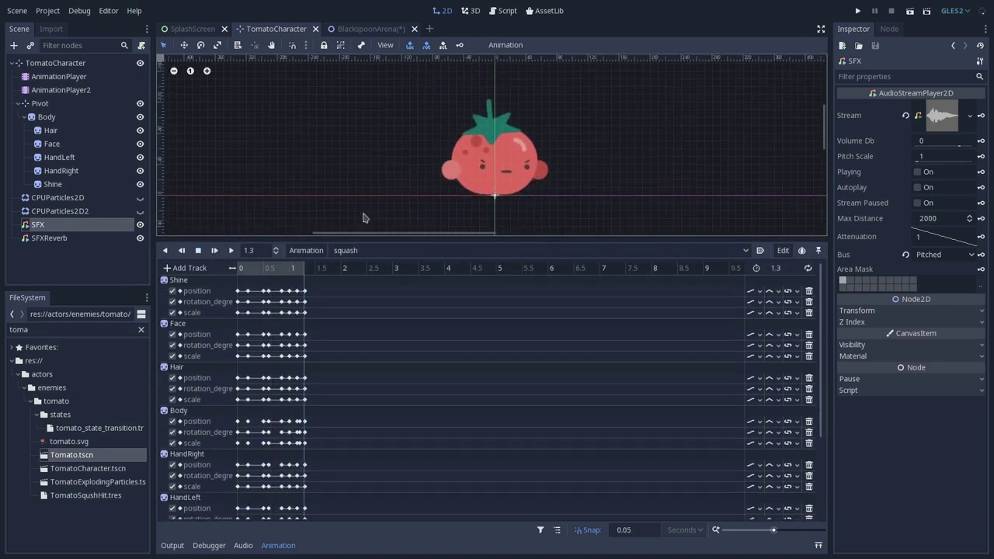
Clear the file filter and expand sound_effects/stunkels to list the PDKT wav clips.
scroll(815, 354, down, 3)
click(142, 330)
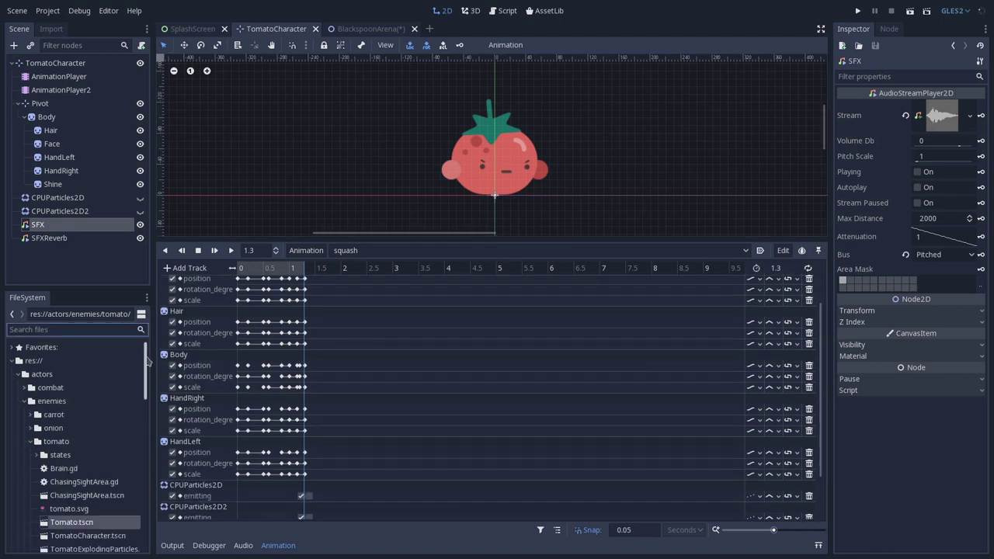
mouse_move(146, 359)
mouse_down()
mouse_move(145, 403)
mouse_move(143, 358)
mouse_up()
click(33, 442)
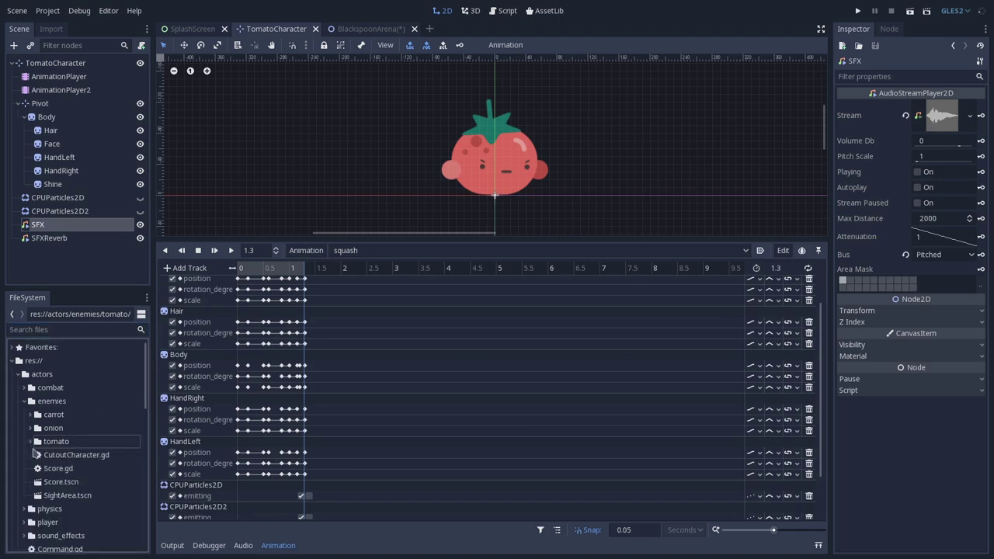
scroll(132, 419, down, 3)
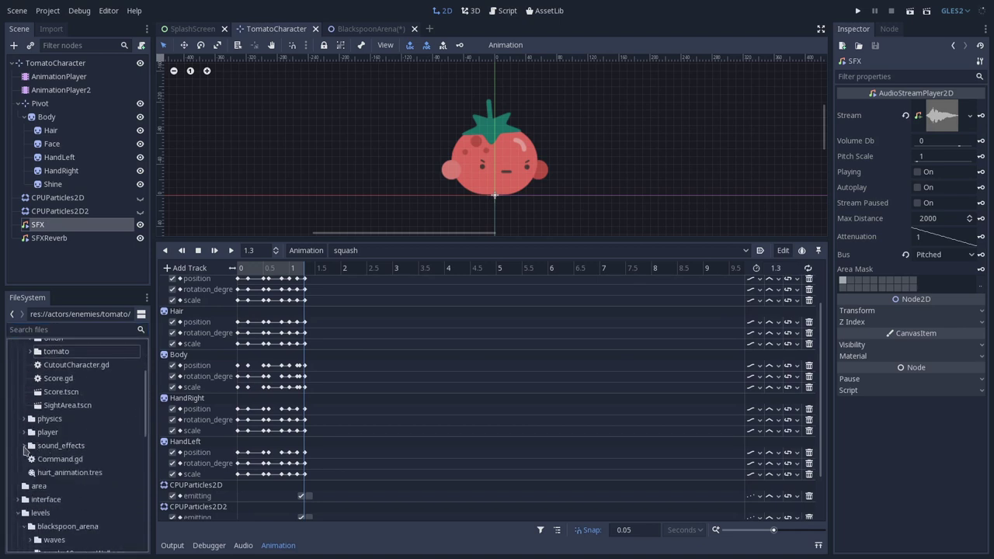
click(25, 445)
scroll(97, 420, down, 2)
click(31, 391)
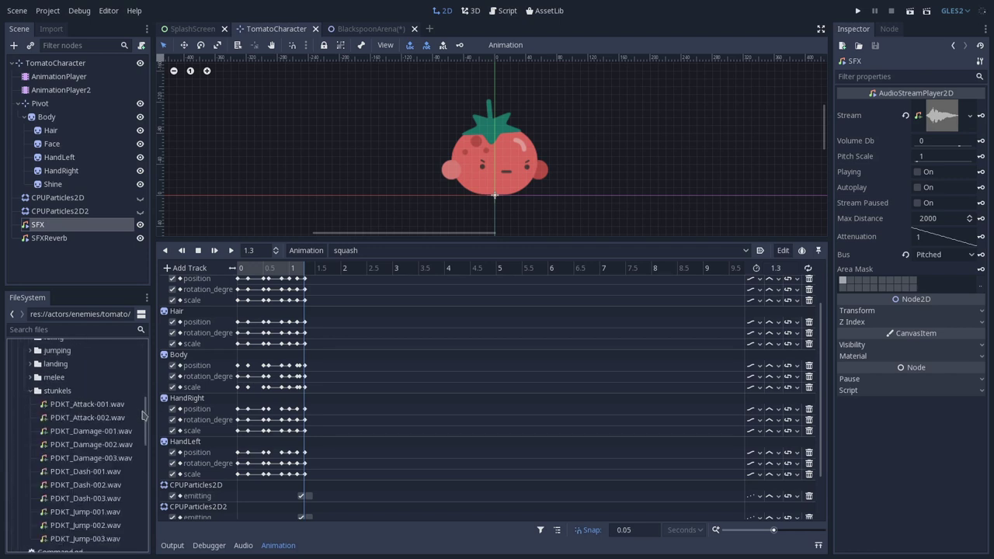
mouse_move(145, 419)
mouse_down()
mouse_move(145, 454)
mouse_move(146, 427)
mouse_up()
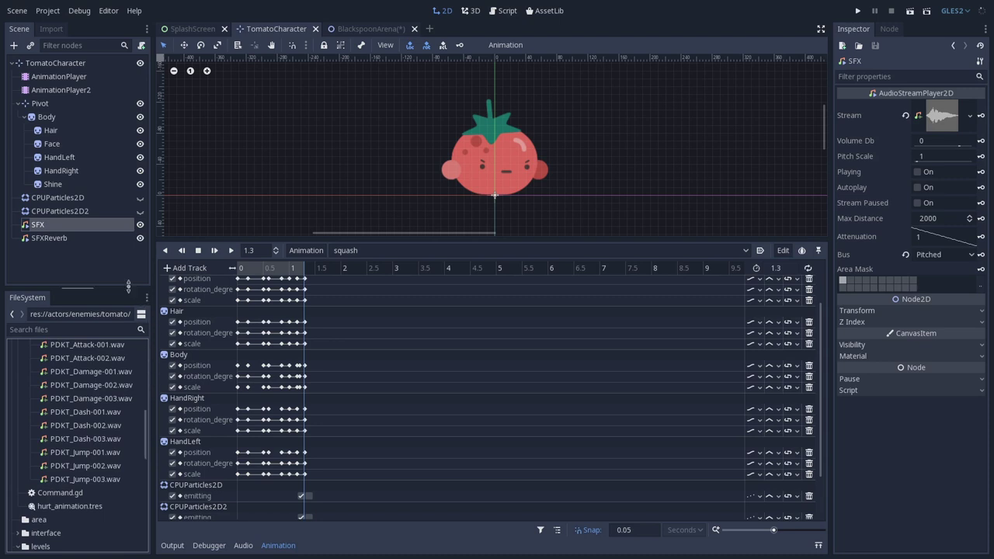
Drop the PDKT_Jump sounds onto the SFX audio track and play squash to hear them.
drag(818, 322, 820, 365)
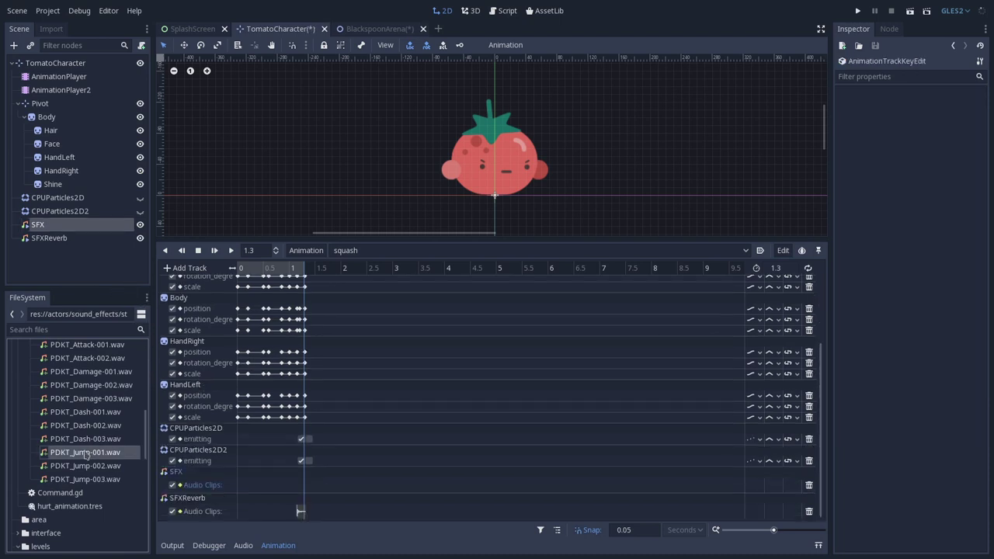
drag(85, 452, 242, 487)
click(214, 250)
drag(111, 470, 264, 485)
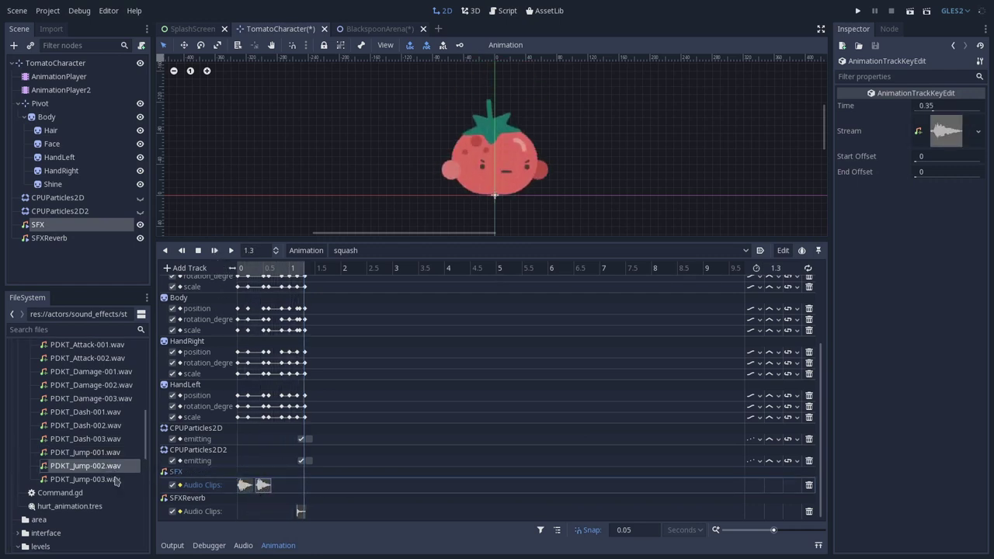
drag(107, 479, 278, 486)
click(214, 249)
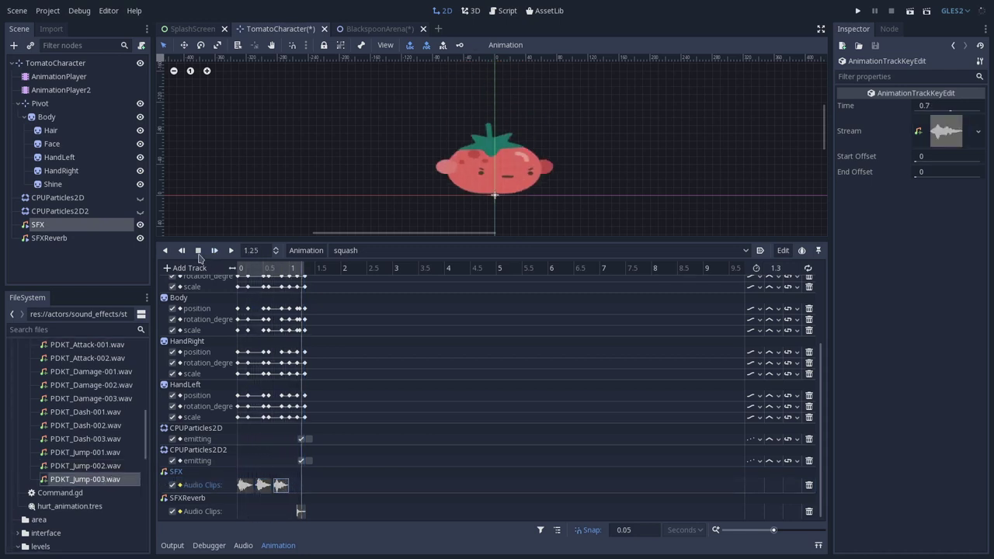
click(198, 250)
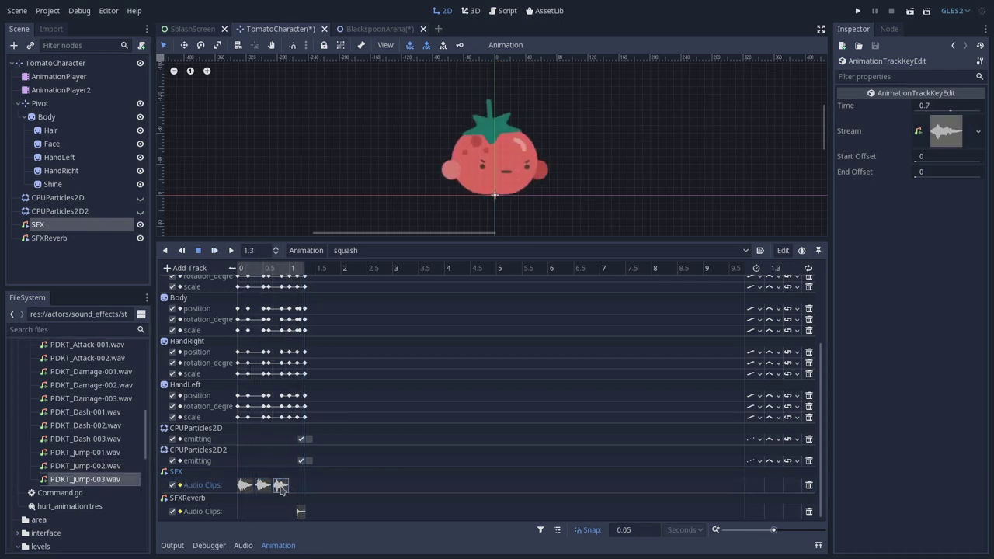
Delete the later audio clips, keeping only the first, and replay squash.
right_click(282, 486)
click(305, 541)
click(246, 484)
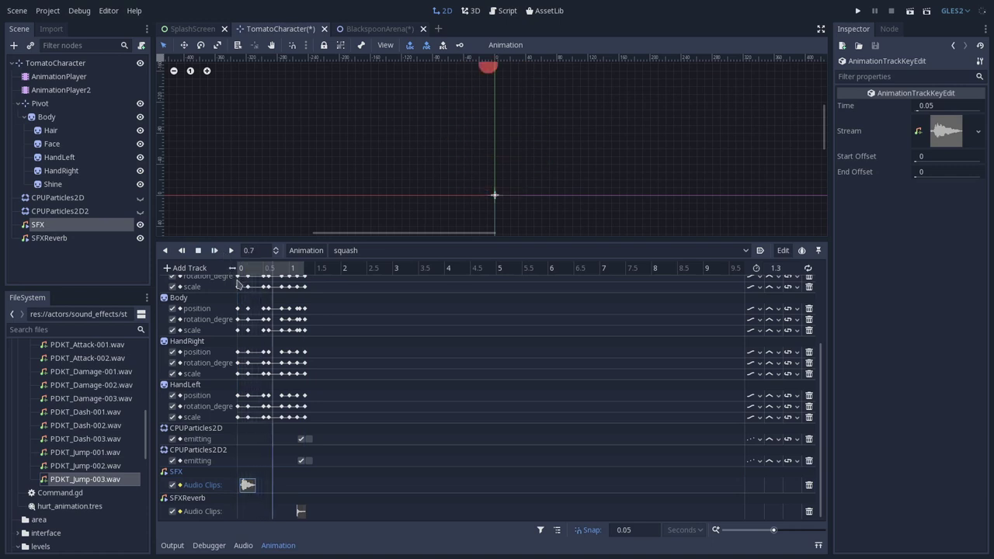
middle_drag(296, 171, 288, 214)
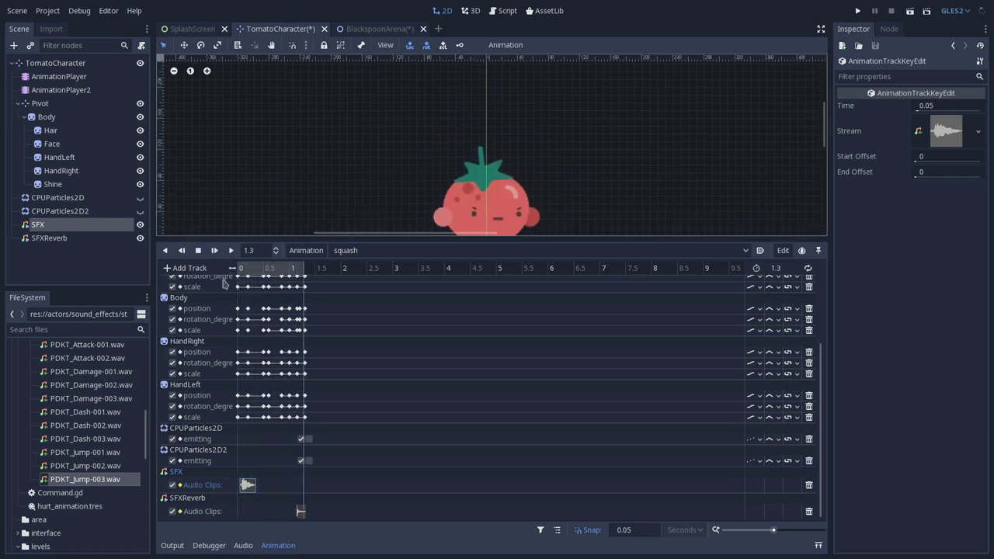
click(214, 250)
click(198, 250)
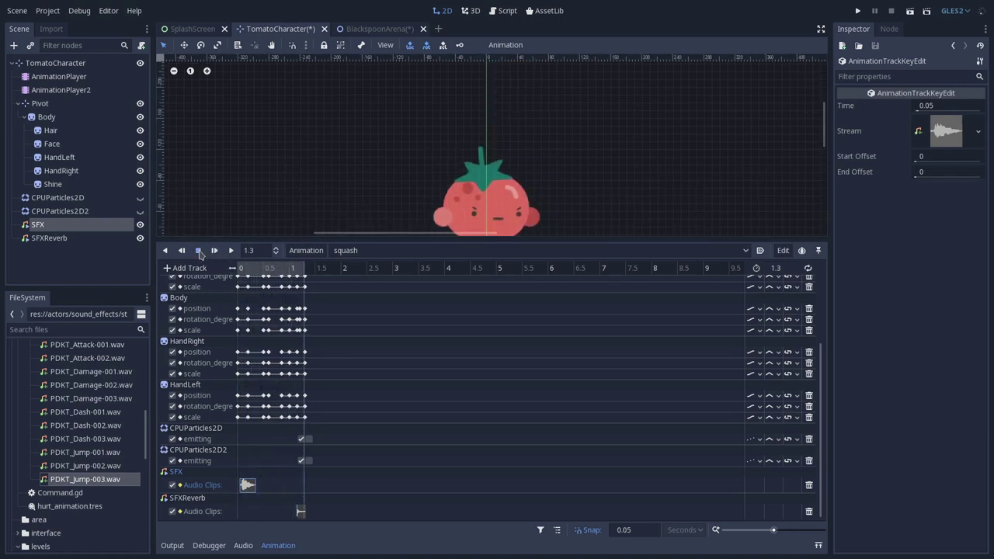
Test an added PDKT_Jump-003 clip, delete it, leaving the clip at 0, then select SFX.
drag(106, 481, 267, 490)
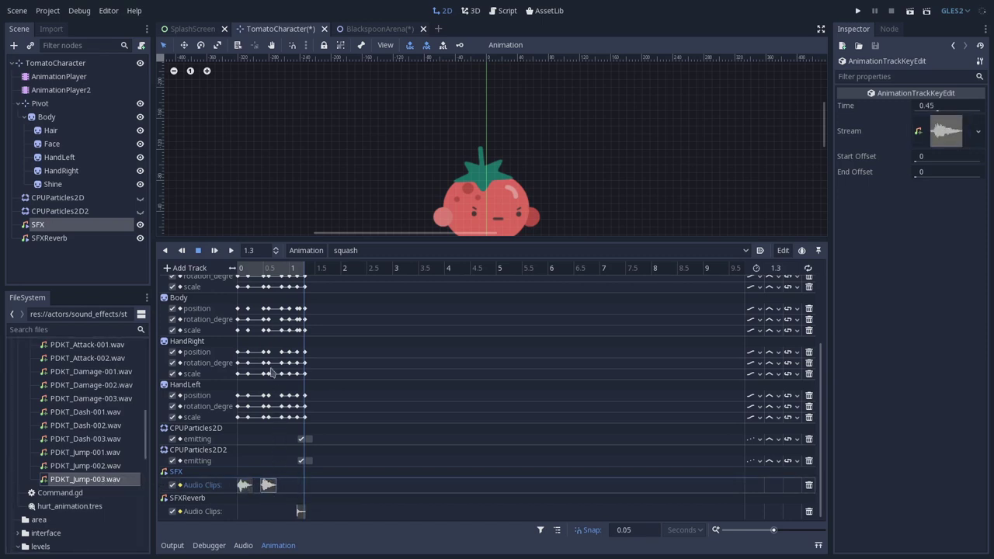
click(215, 251)
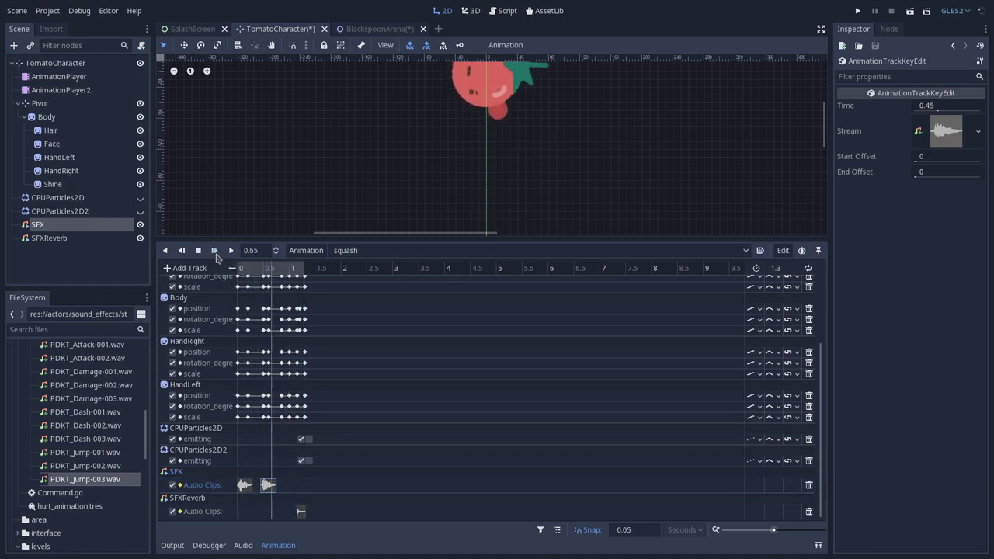
click(215, 251)
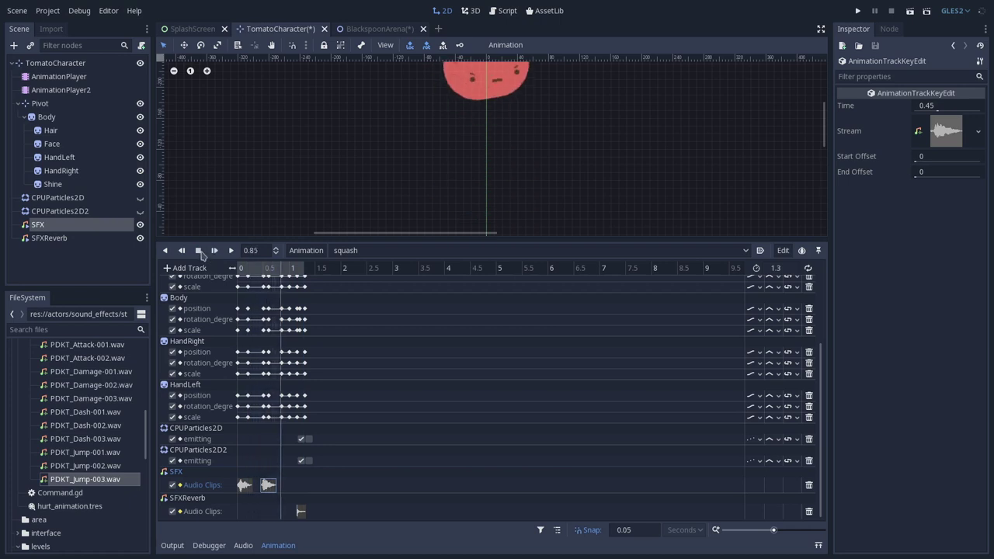
click(244, 486)
right_click(247, 488)
click(284, 535)
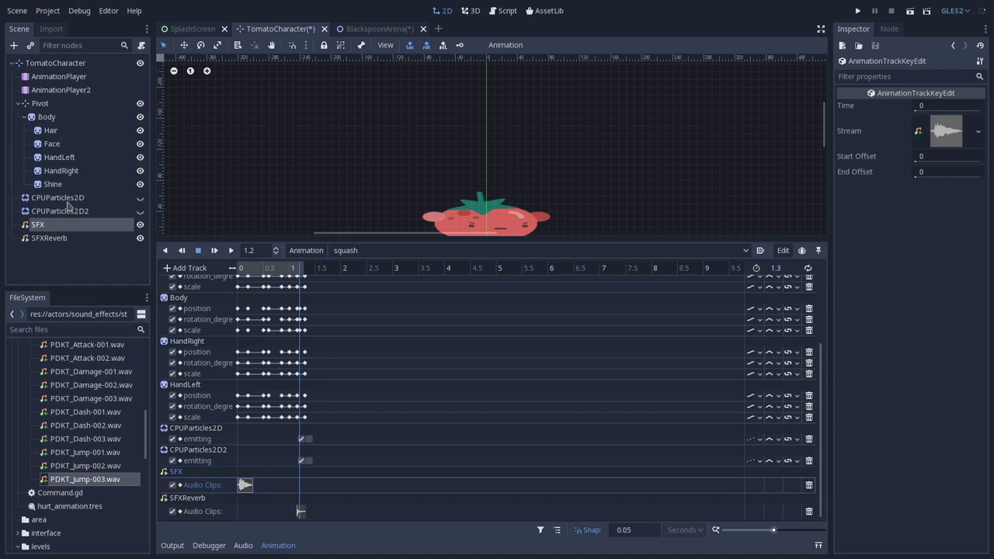
click(62, 225)
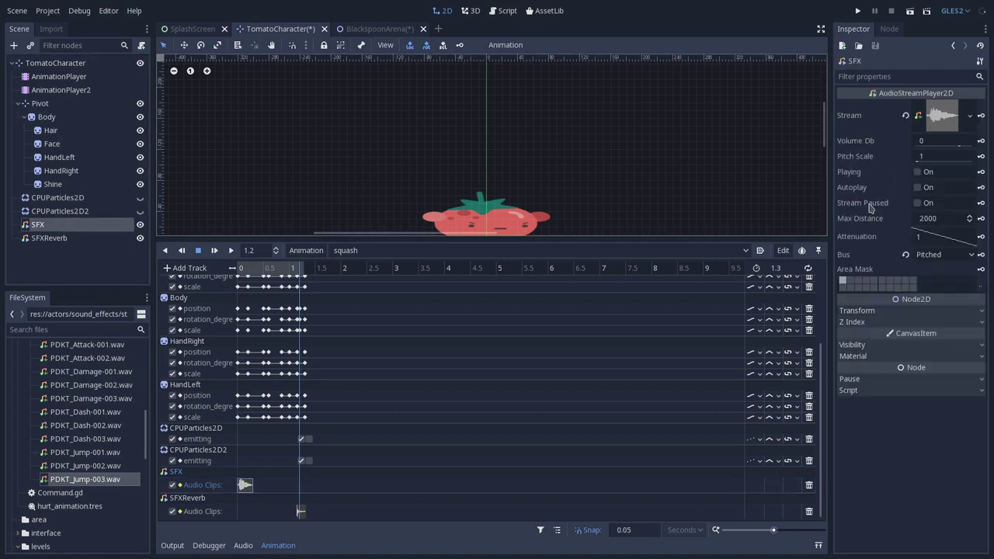
Create an SFX pitch_scale track and position its keys at 0 and 0.3.
click(980, 156)
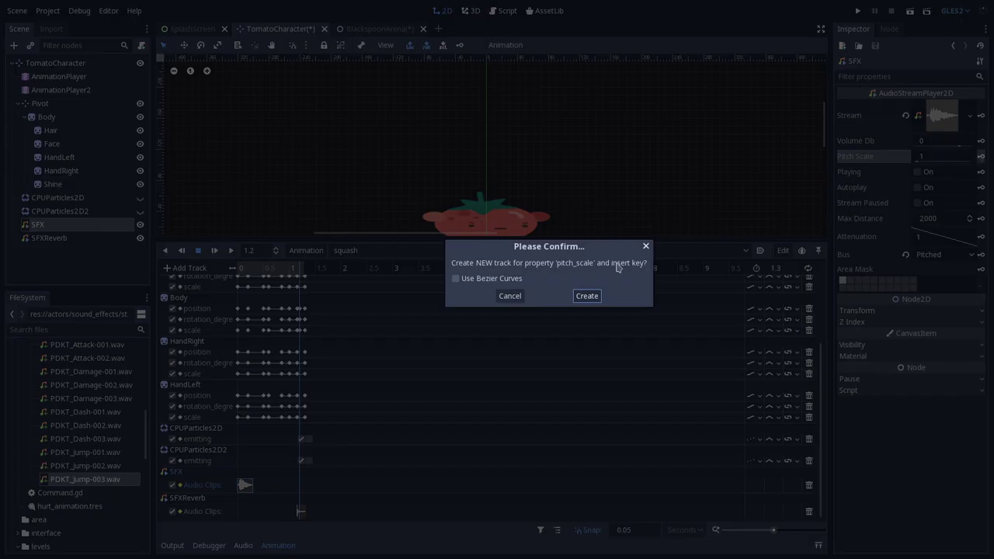
click(584, 299)
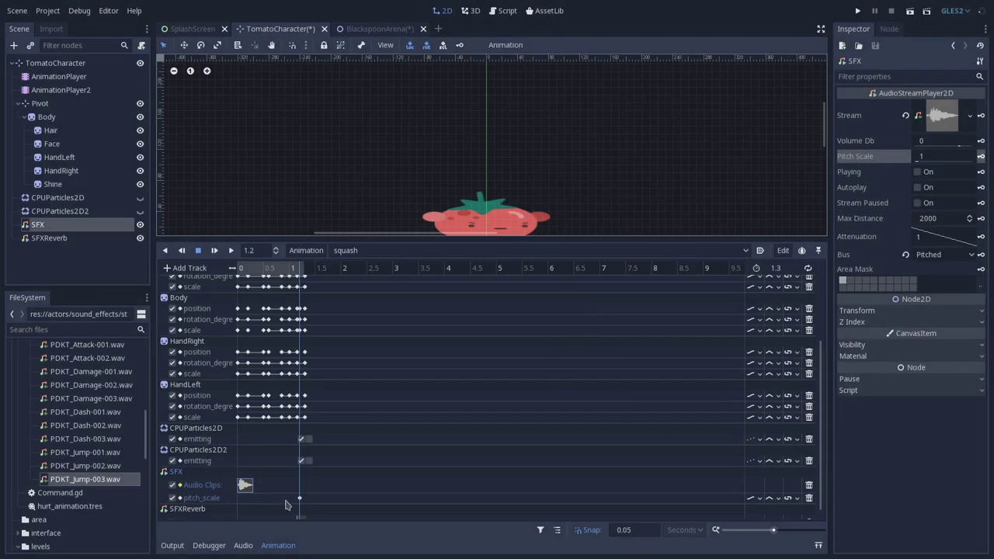
drag(300, 499, 251, 506)
click(236, 268)
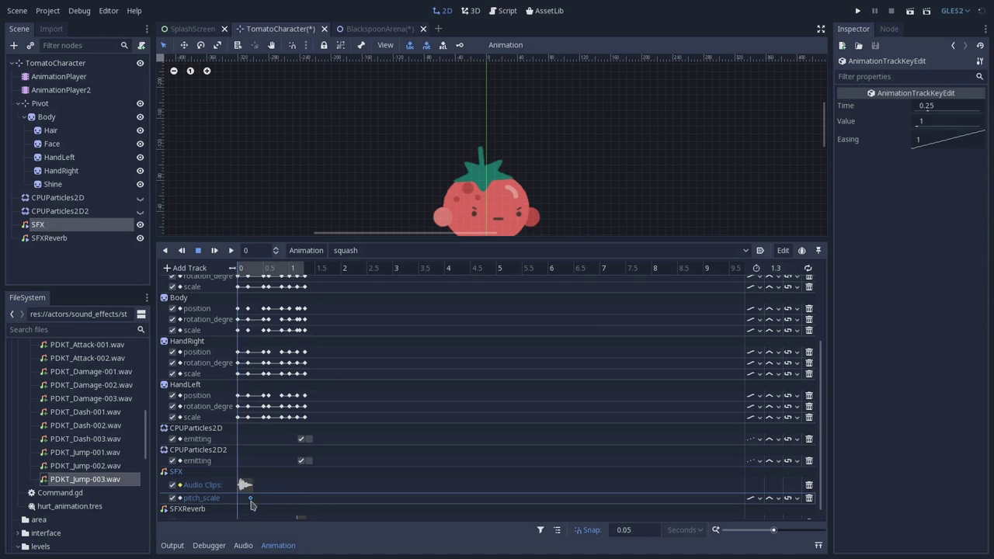
drag(253, 503, 256, 505)
drag(246, 505, 240, 507)
drag(238, 505, 237, 505)
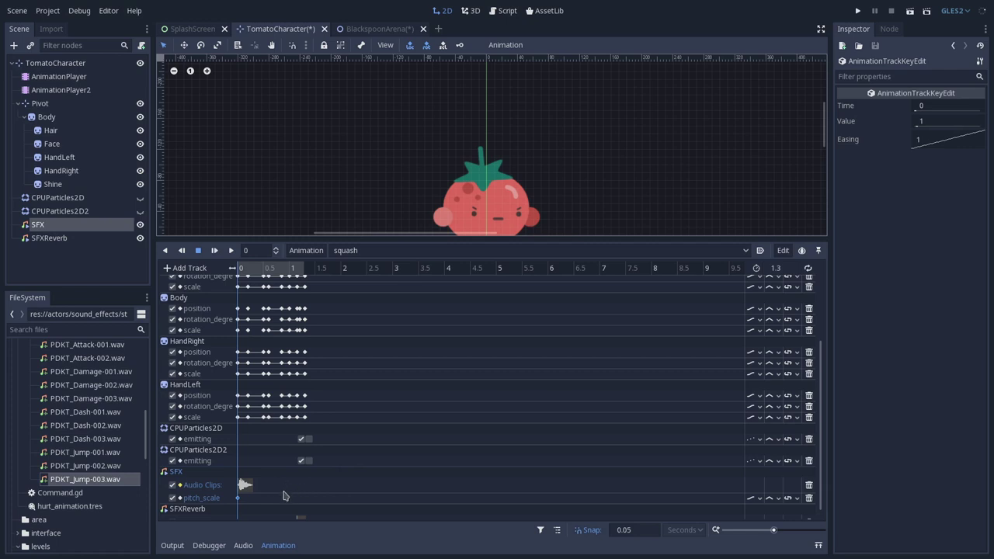
click(238, 499)
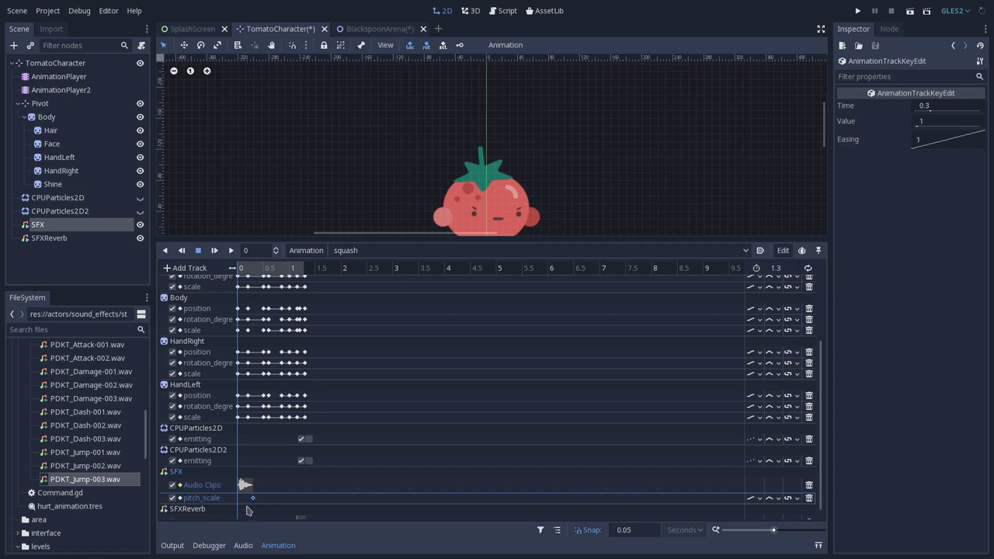
Set the first pitch_scale key's value to 0.7 and play squash to hear it.
key(d)
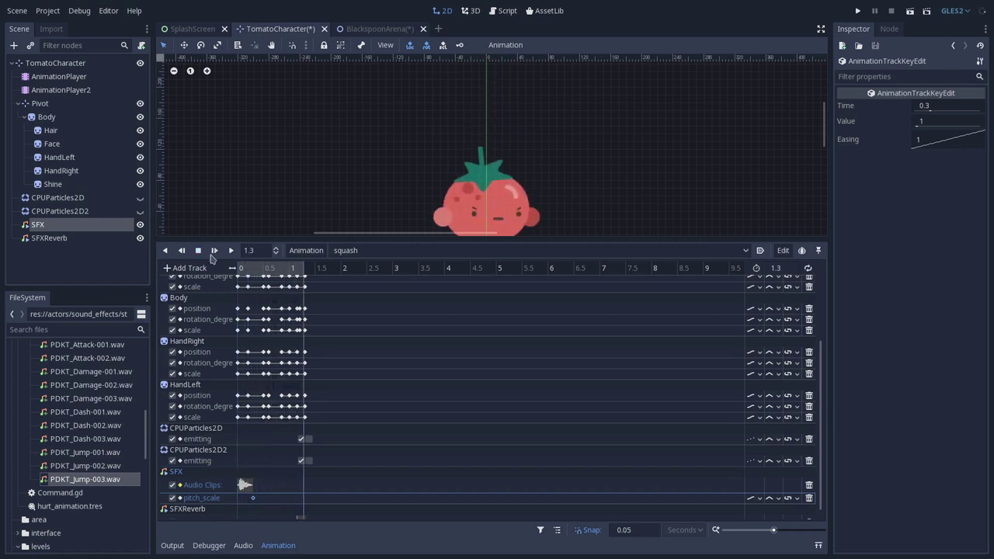
drag(242, 271, 230, 273)
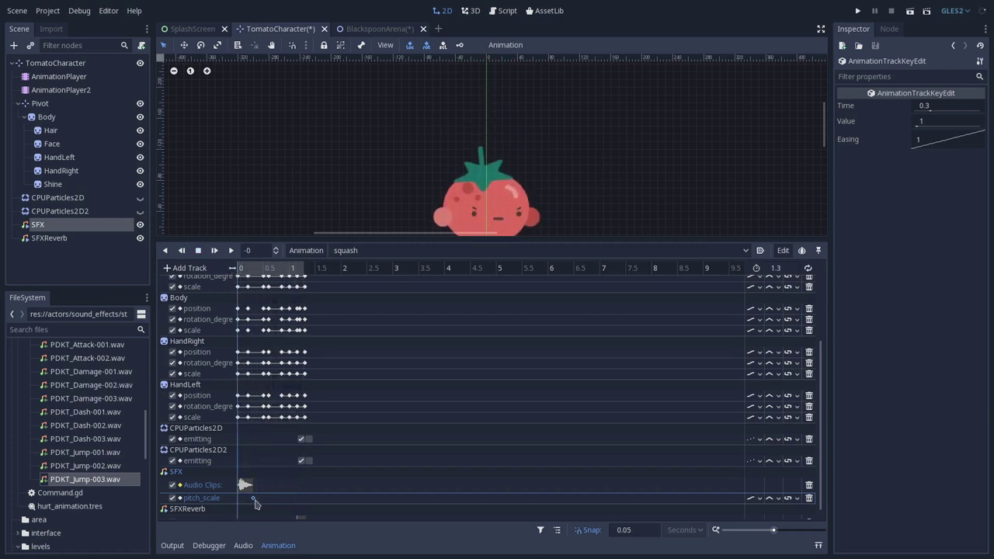
key(d)
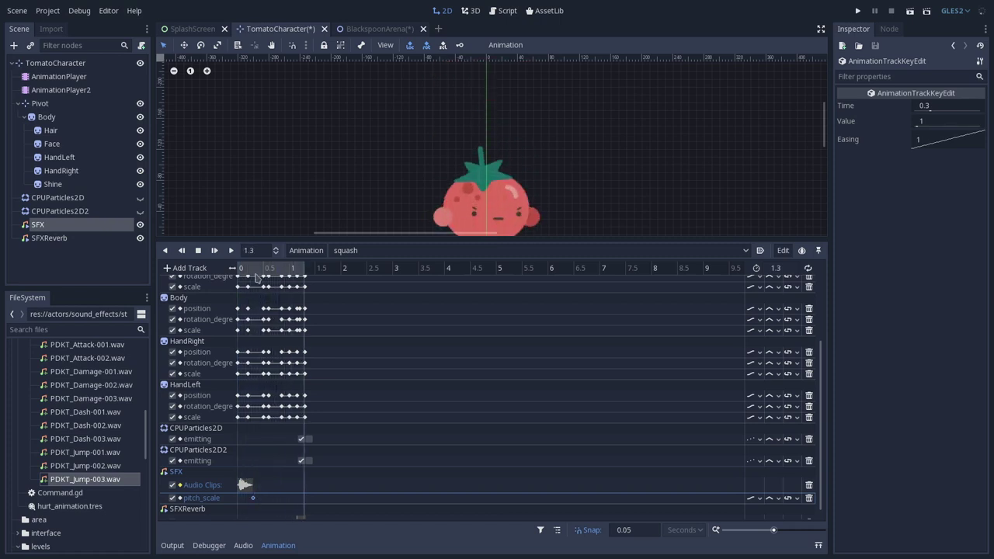
click(242, 270)
click(237, 498)
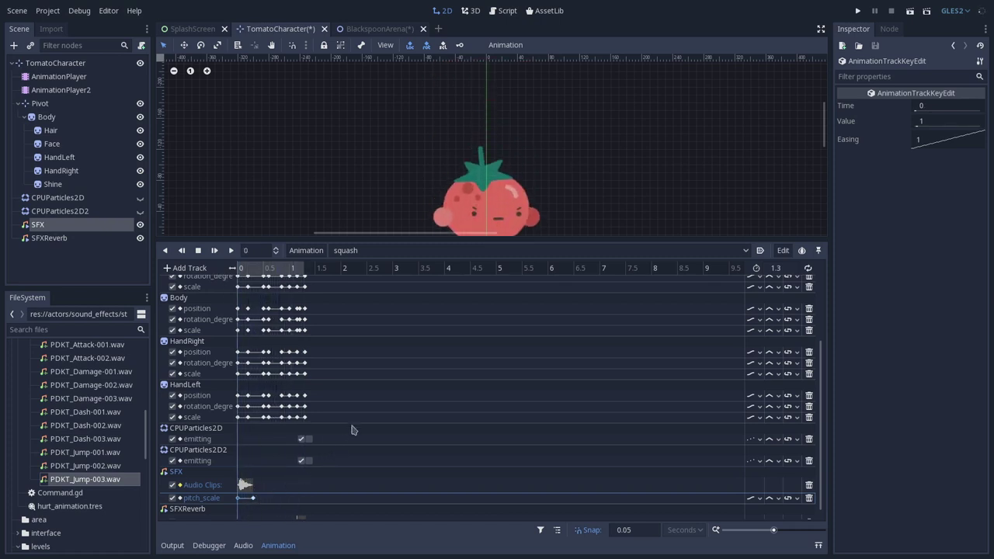
click(940, 122)
text(.7)
key(Return)
click(220, 252)
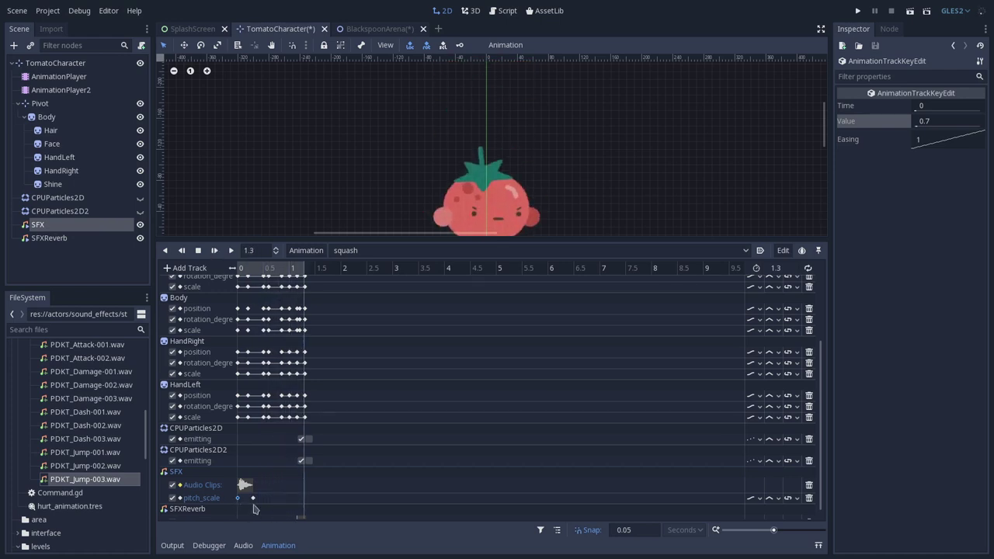
Try the second pitch key later, then undo it back to 0.3 and replay squash.
drag(253, 498, 267, 498)
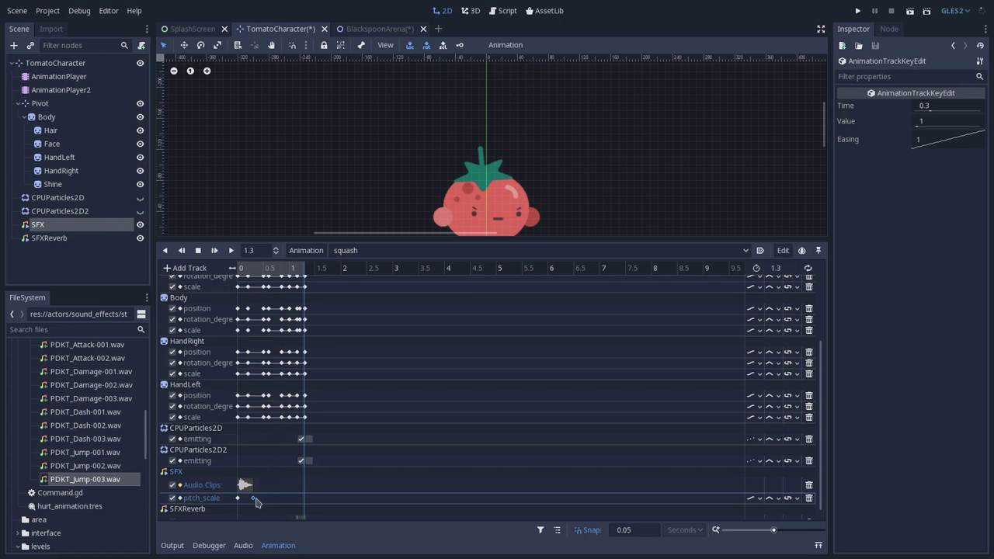
drag(254, 501, 272, 500)
click(215, 251)
mouse_move(272, 502)
mouse_down()
mouse_move(255, 507)
mouse_move(276, 500)
mouse_up()
key(ctrl+z)
click(216, 254)
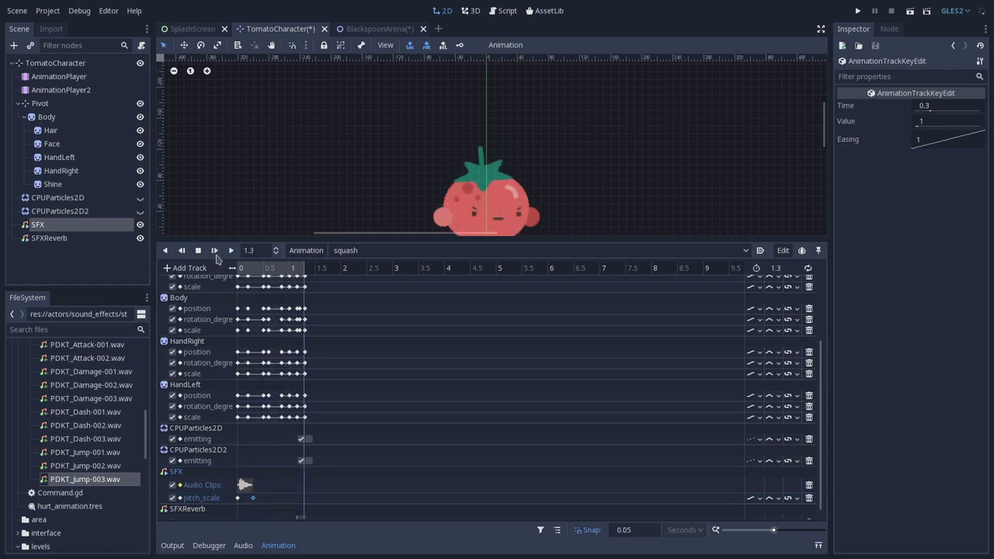
click(216, 257)
click(238, 498)
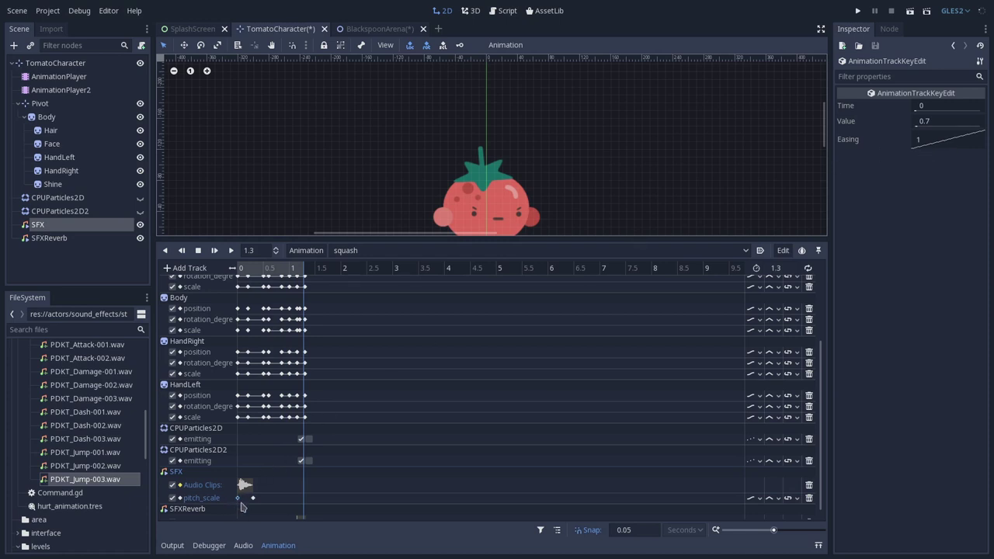
Tune the time-0 pitch_scale key's easing from 3.14 down to 2, preview the squash animation, and save TomatoCharacter.
drag(949, 149, 965, 147)
drag(265, 271, 254, 277)
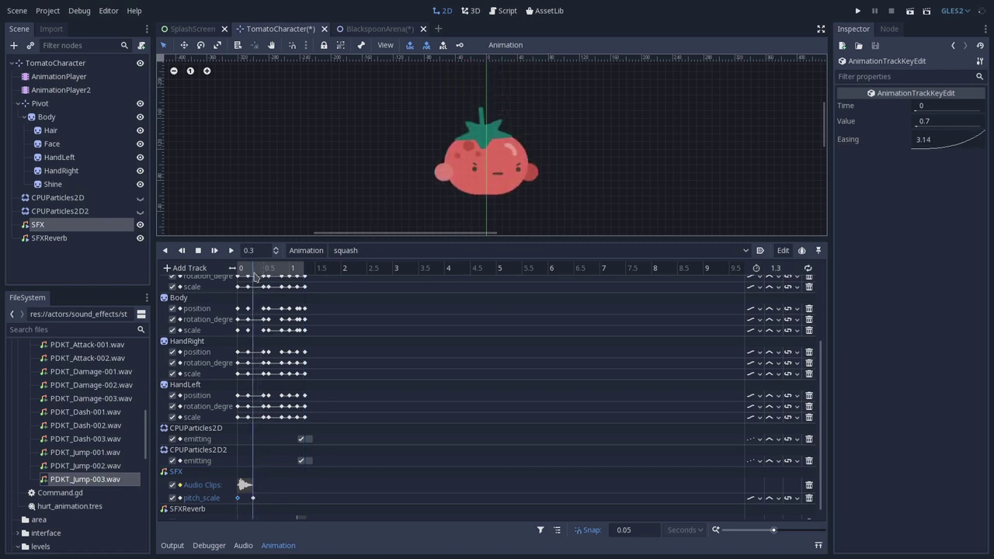
click(215, 250)
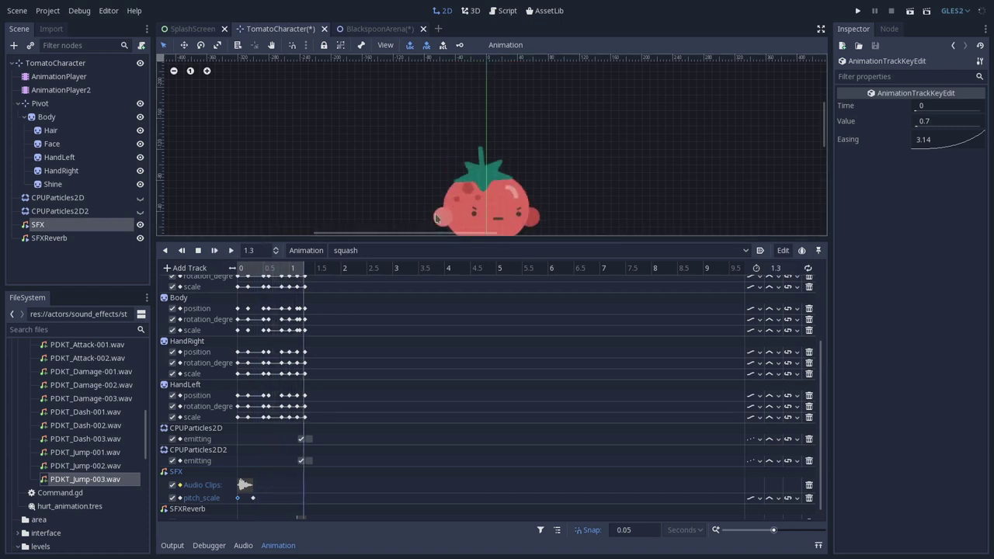
drag(963, 146, 951, 165)
click(215, 251)
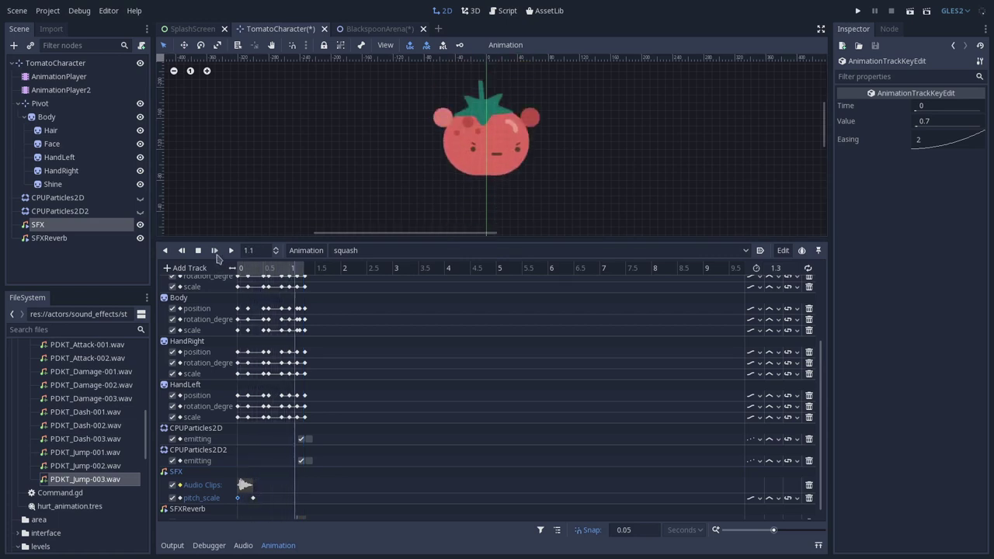
click(215, 251)
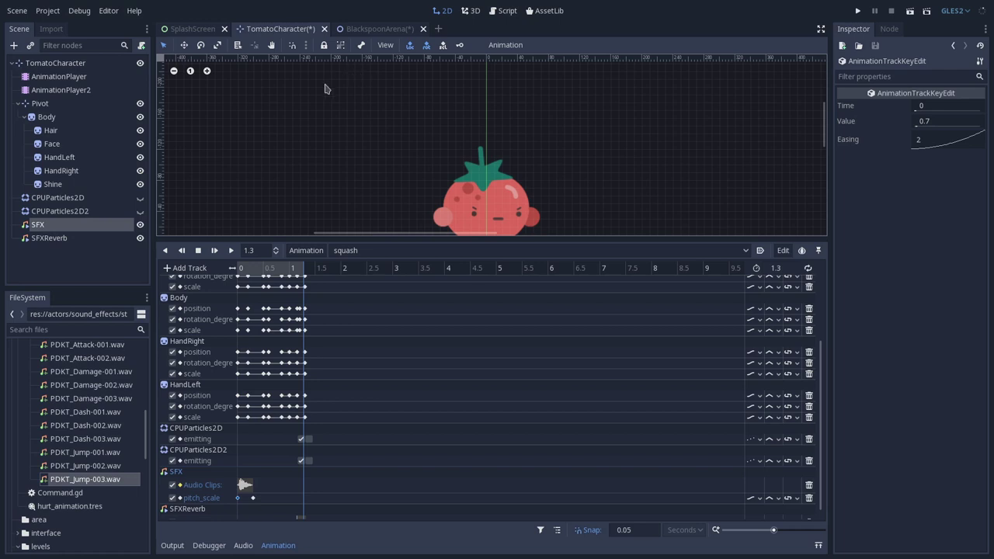
key(ctrl+s)
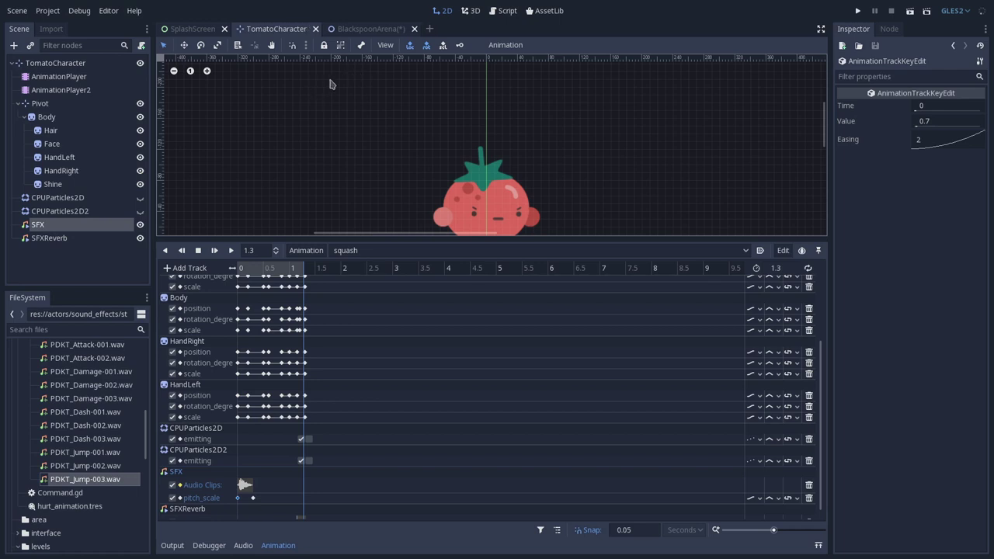
Run the BlackspoonArena level and switch off the live BGM player's playing property.
click(362, 30)
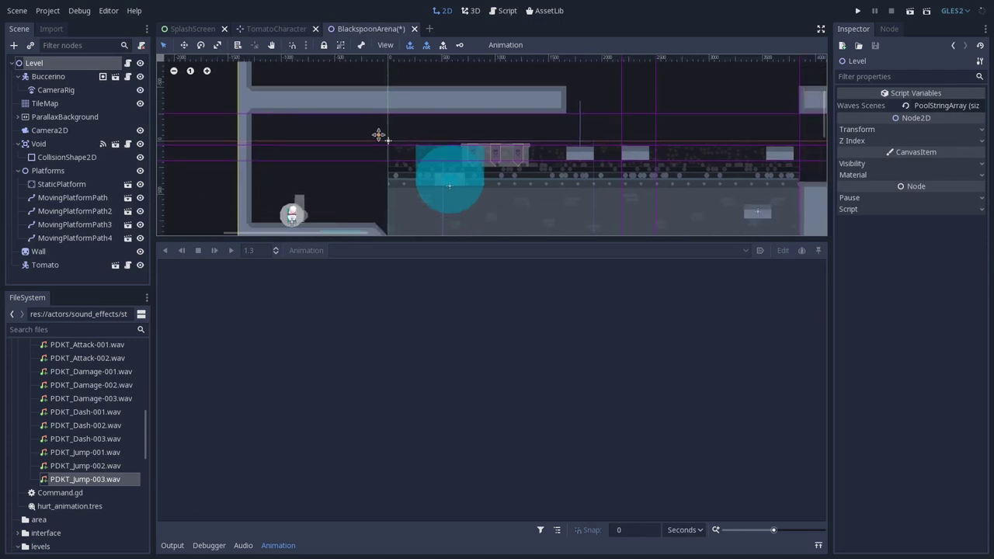
click(910, 13)
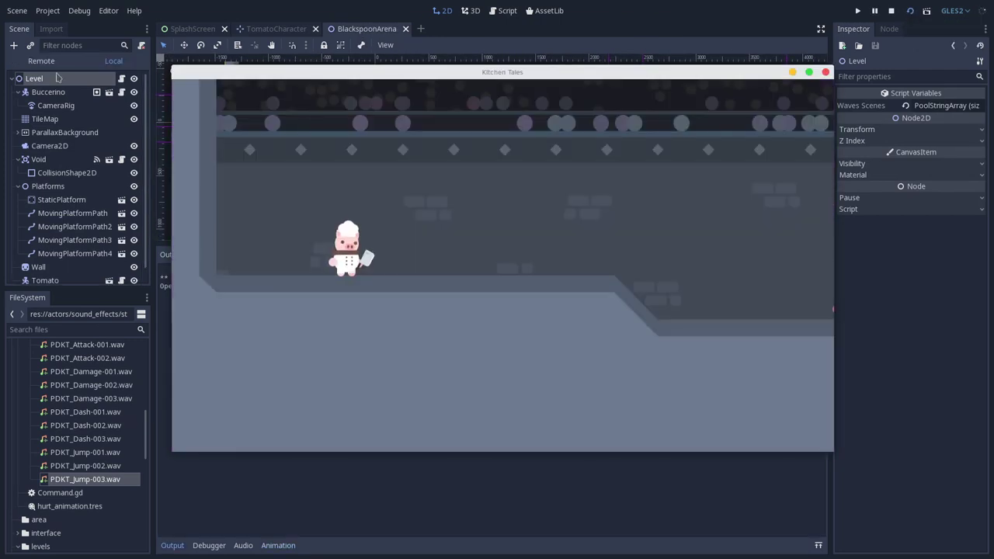
click(53, 72)
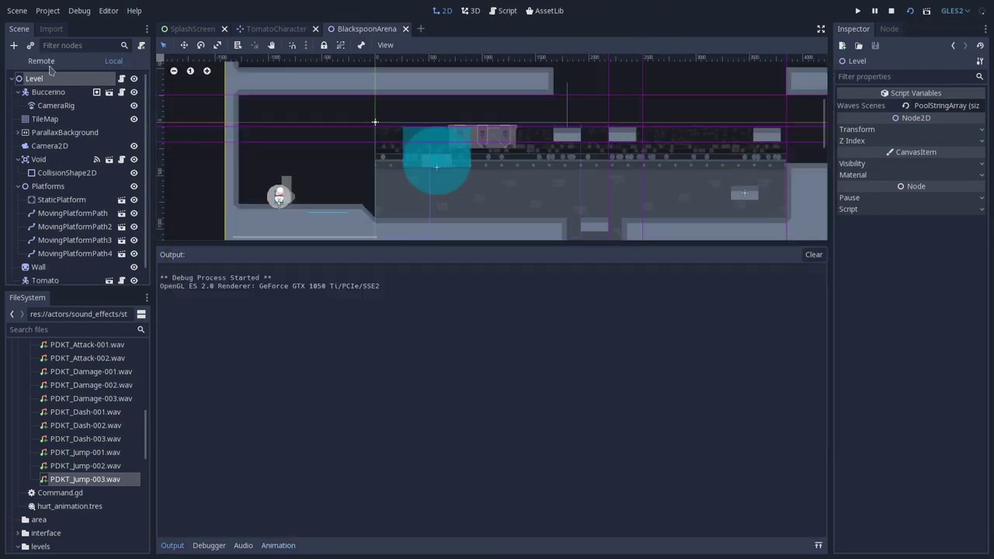
click(45, 63)
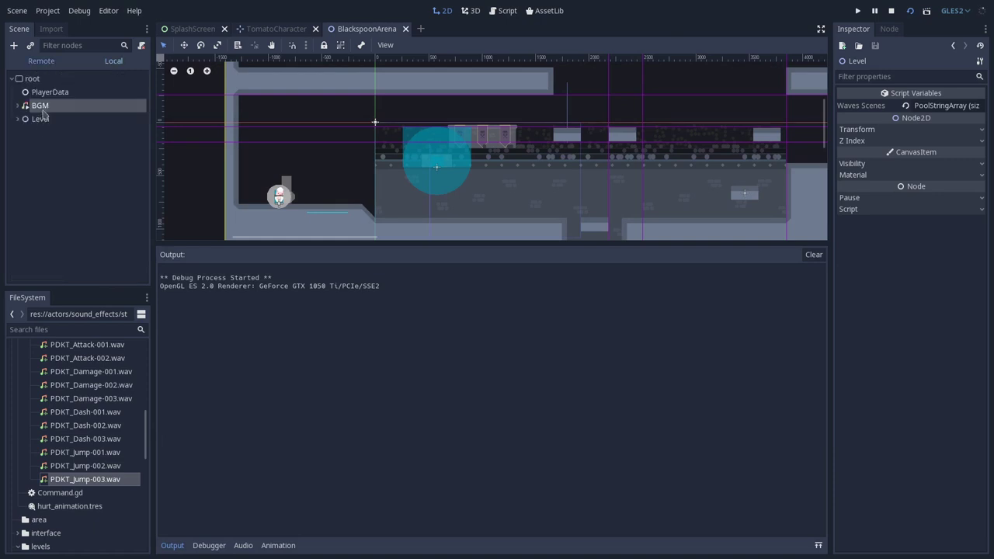
click(45, 106)
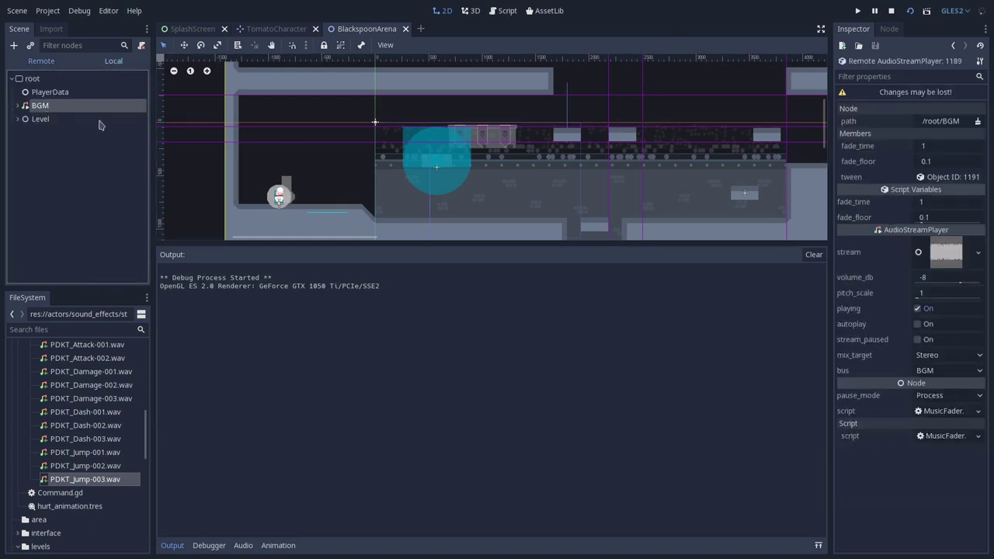
click(917, 309)
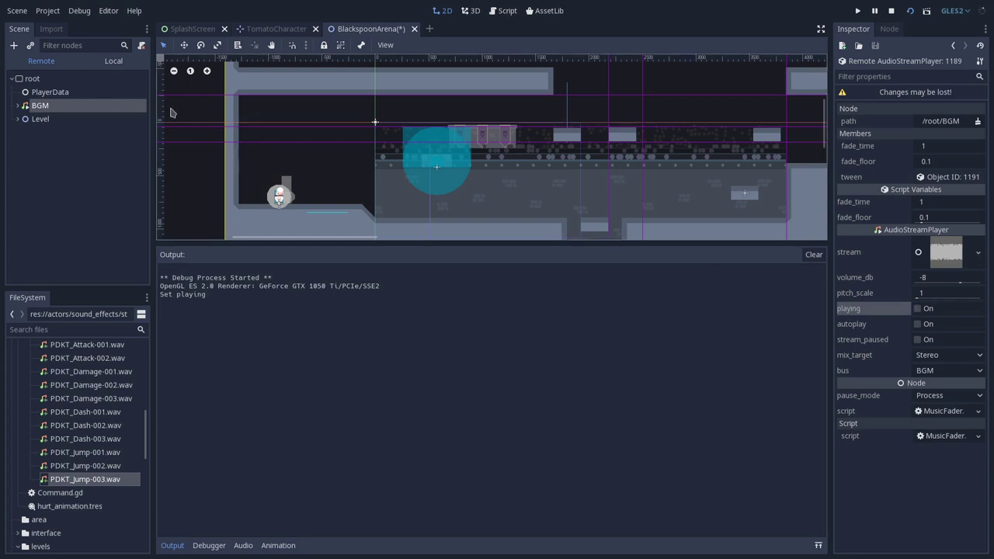
Walk the chef left up the slope, stop the game, and return to TomatoCharacter.
key(alt+Tab)
key(Left)
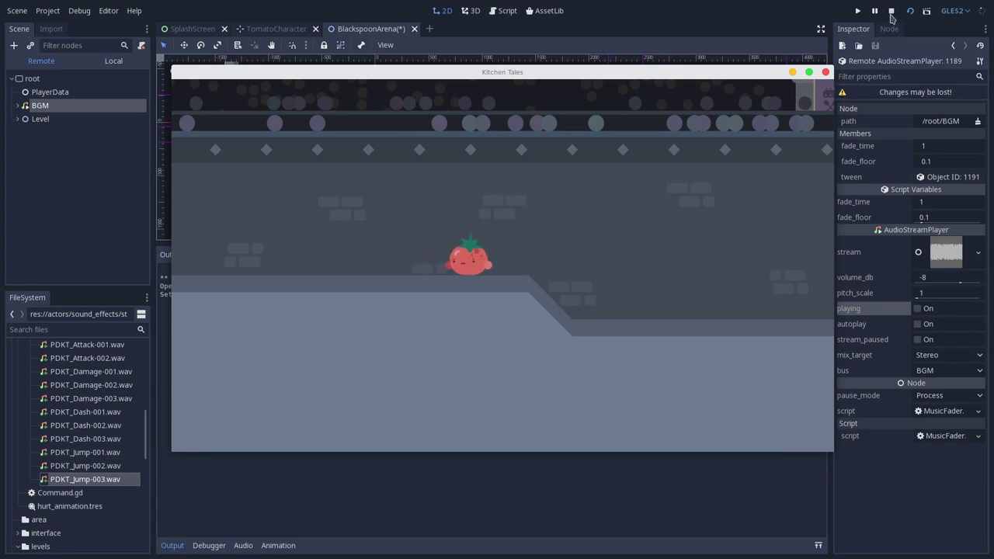
click(891, 11)
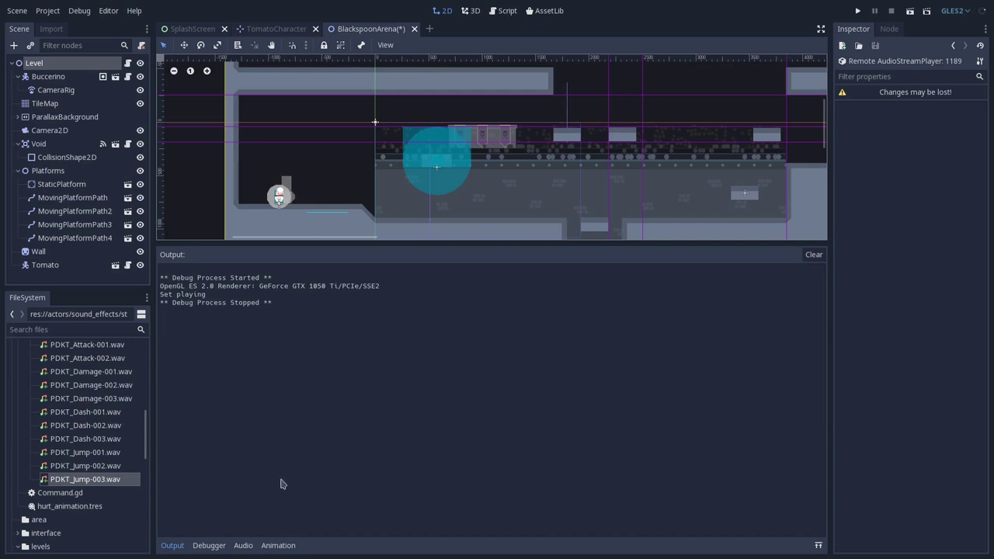
key(ctrl+shift+Tab)
Show the audio bus layout and check which bus the SFXReverb player uses.
click(243, 545)
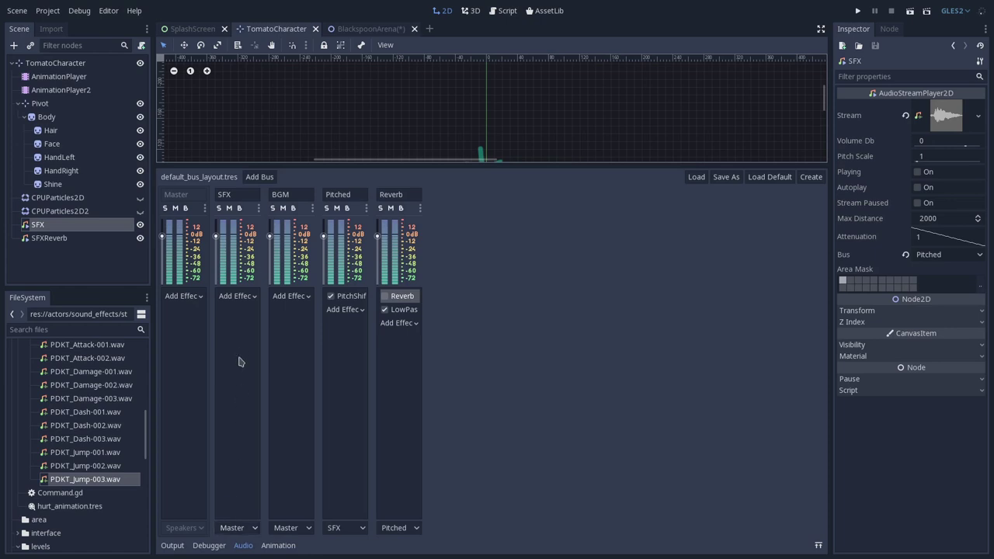
click(60, 238)
click(65, 229)
click(68, 241)
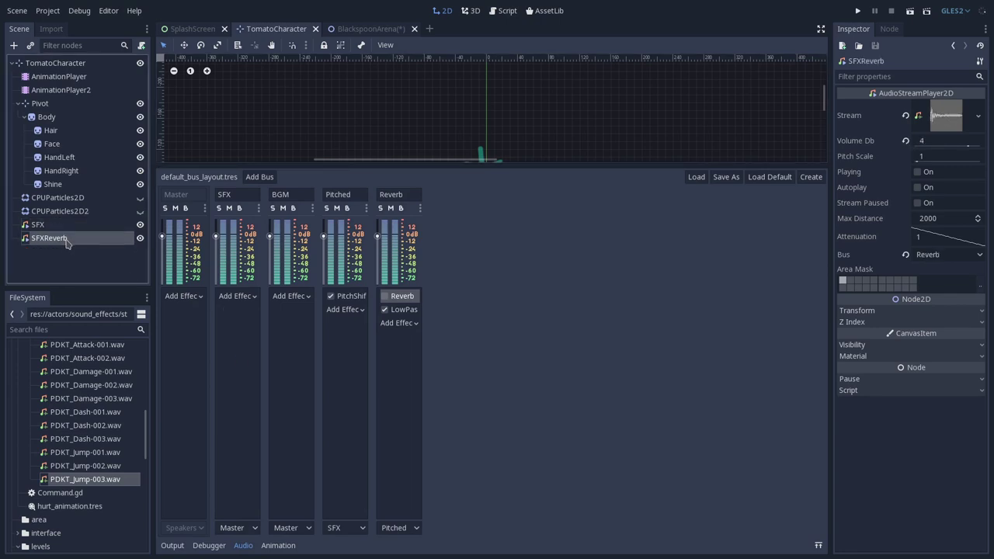
click(66, 227)
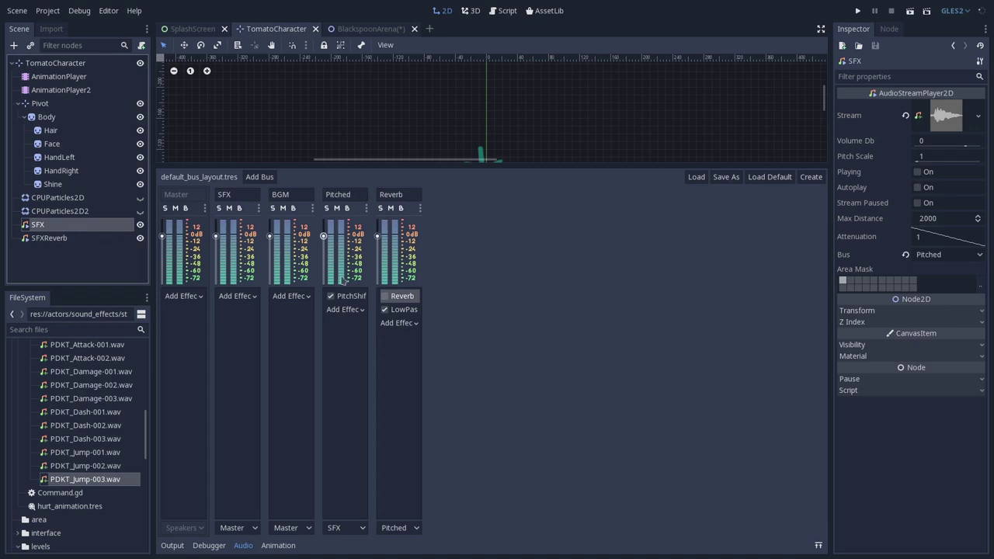
Add a HighShelfFilter to the Pitched bus with a 15000 Hz cutoff.
click(347, 309)
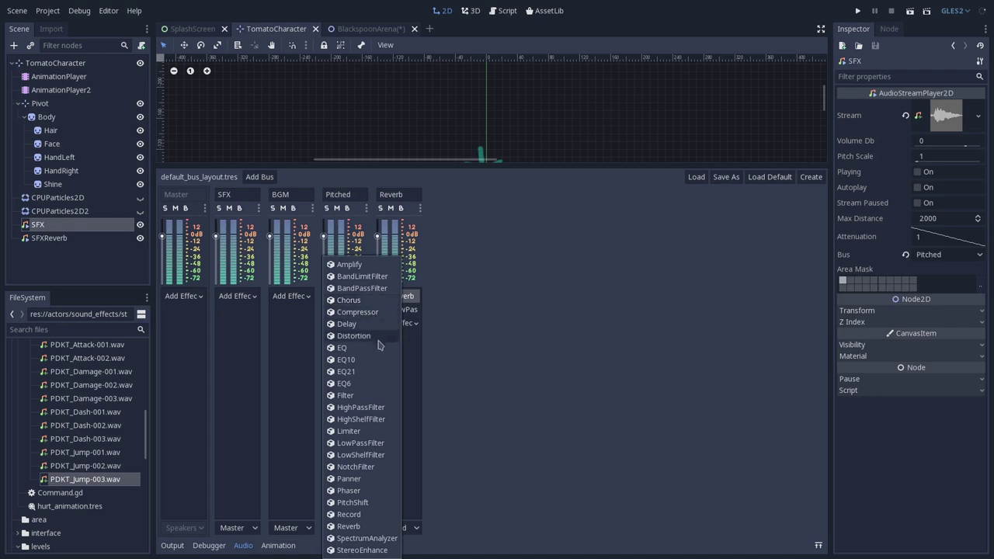
click(377, 419)
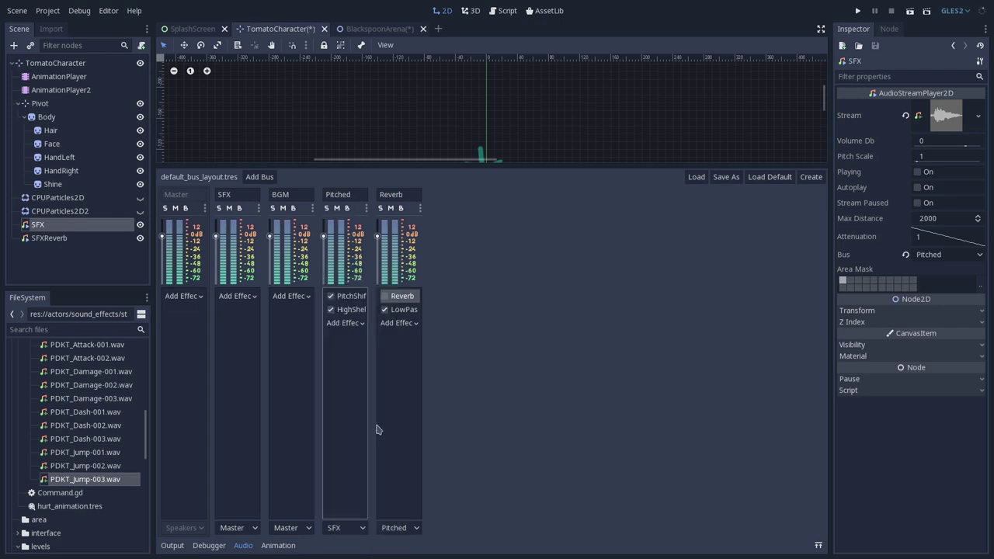
click(355, 311)
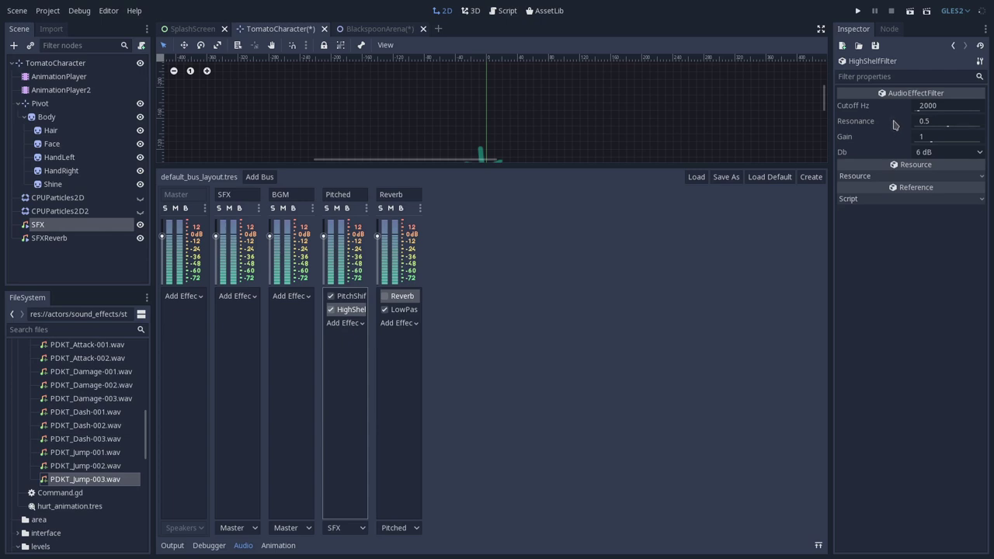
click(938, 107)
text(15000)
key(Return)
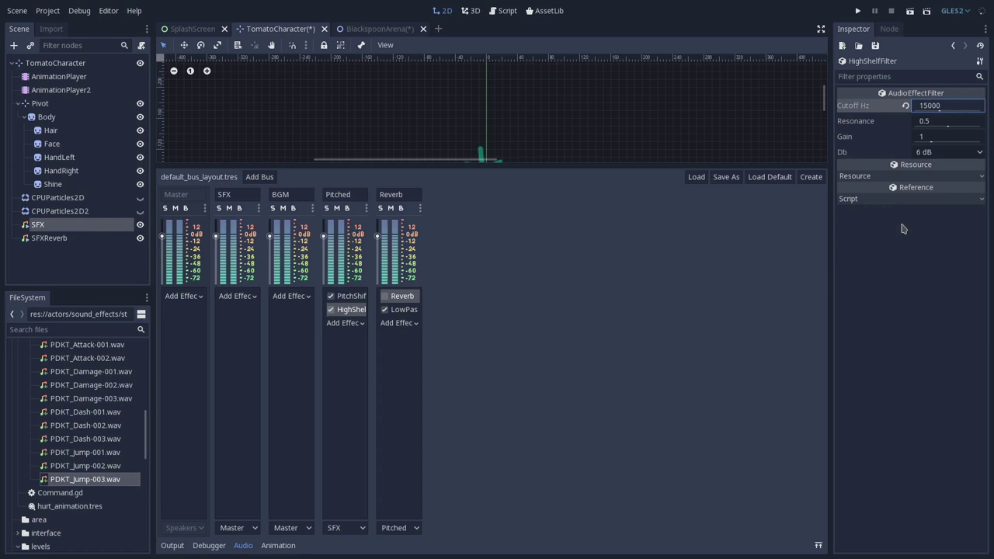
click(353, 323)
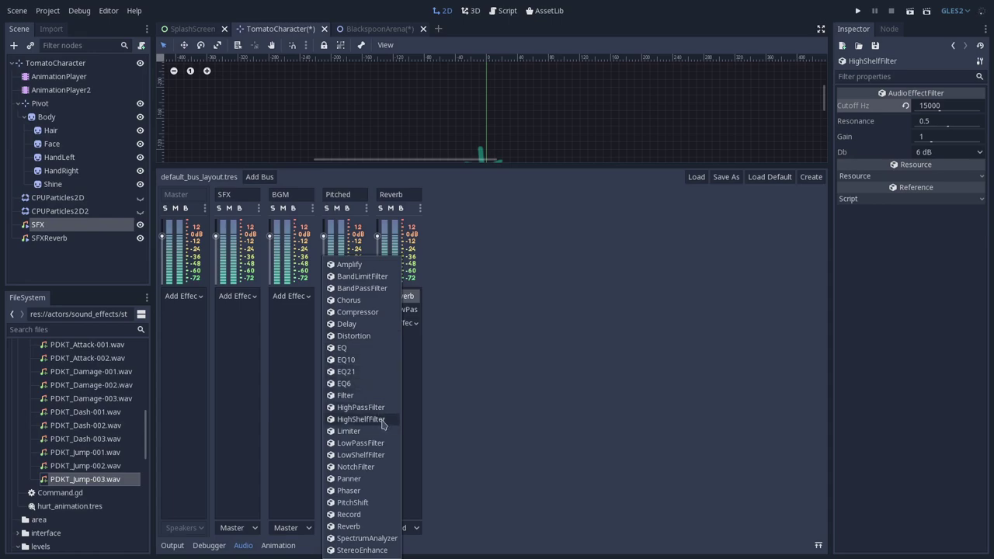
click(513, 251)
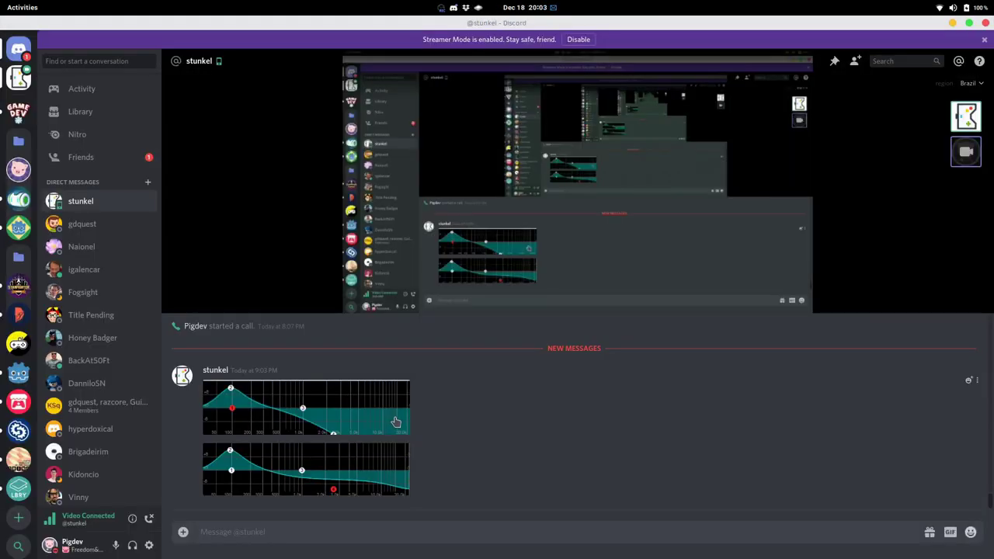
Enlarge and close the second EQ curve image, then switch to the Godot workspace.
click(392, 479)
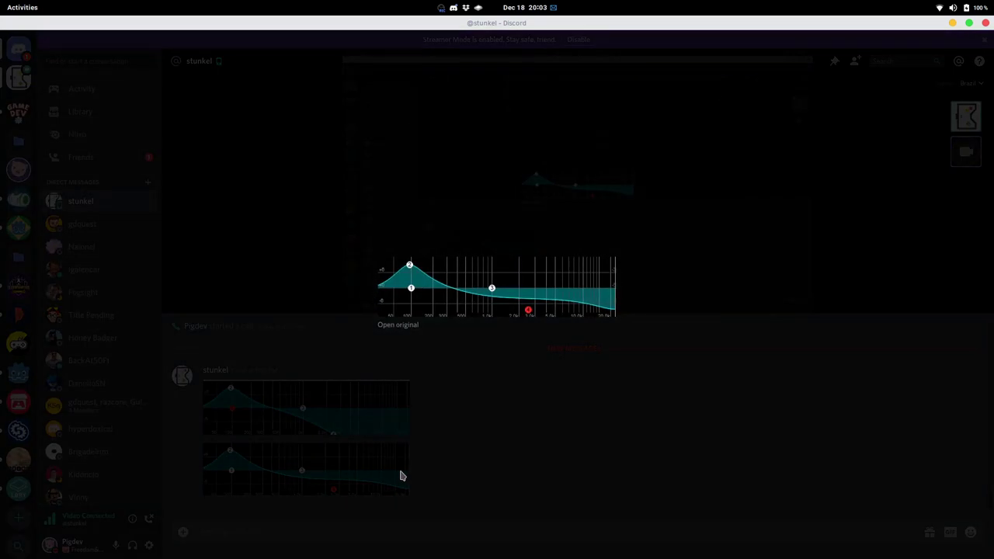
click(393, 424)
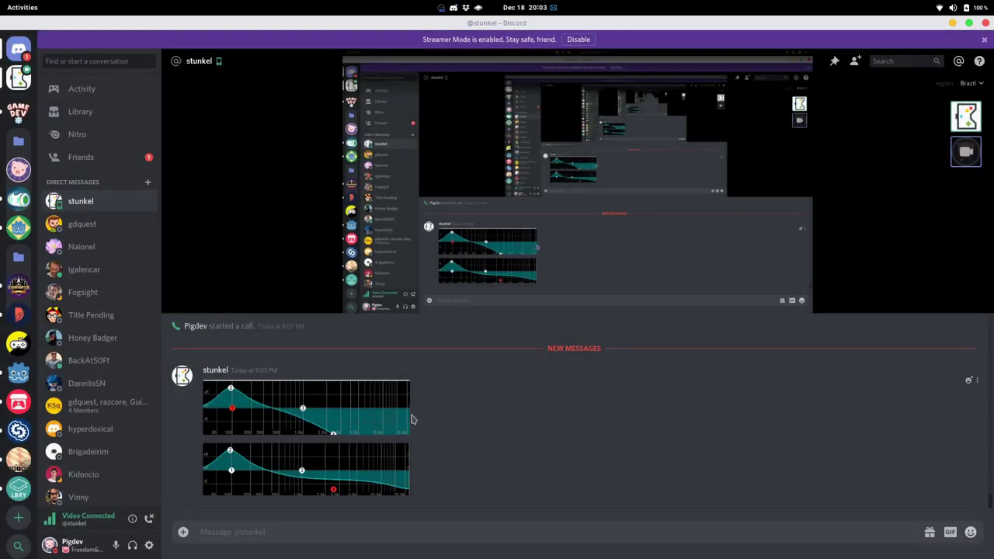
key(super)
click(928, 124)
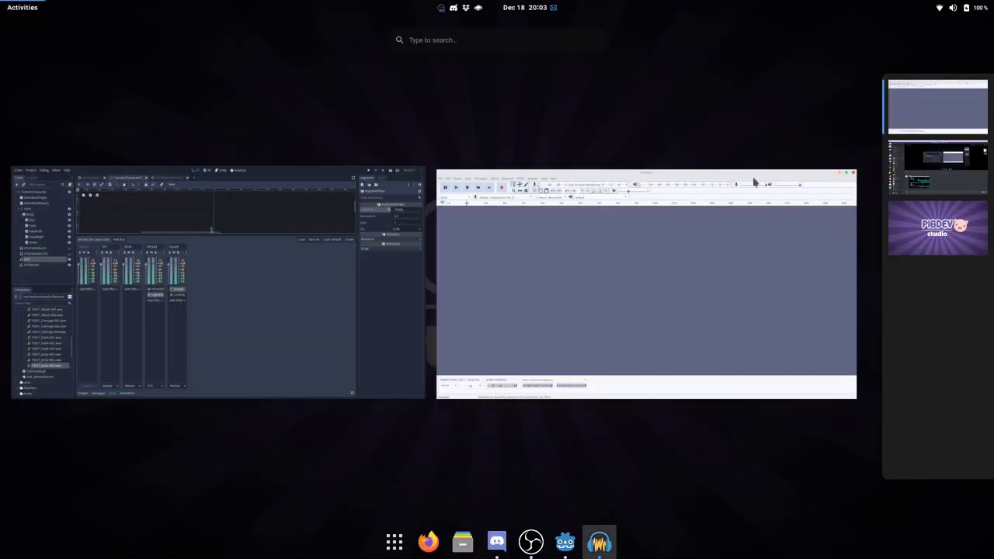
Enlarge the 2D view so the tomato shows and save the TomatoCharacter scene.
click(417, 315)
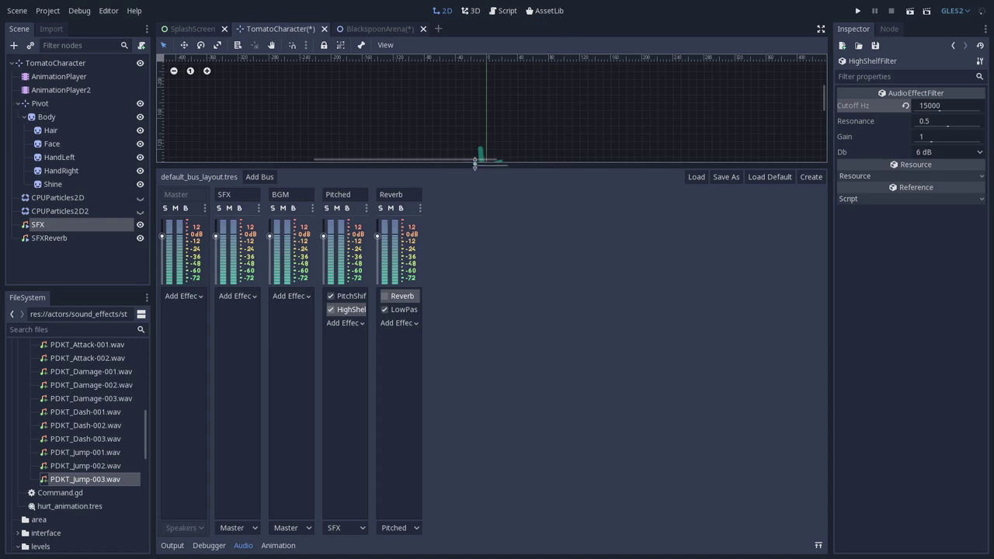
drag(361, 165, 361, 220)
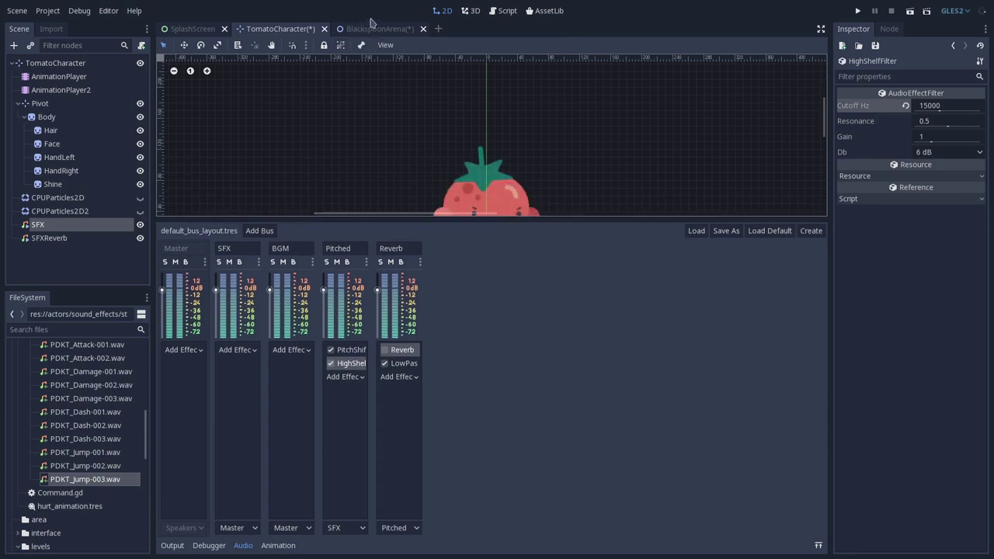
key(ctrl+s)
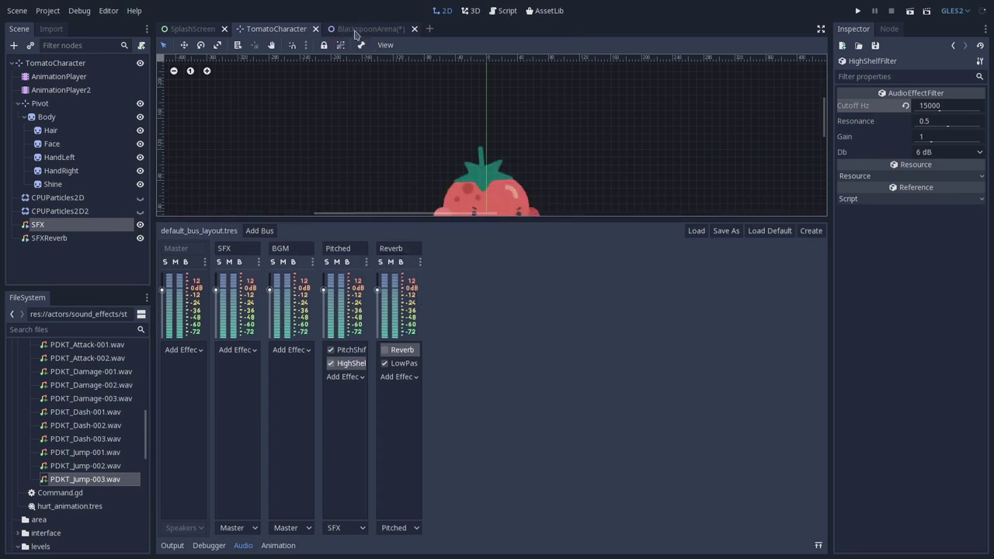
Run the BlackspoonArena level and walk the chef right toward the tomato.
click(355, 31)
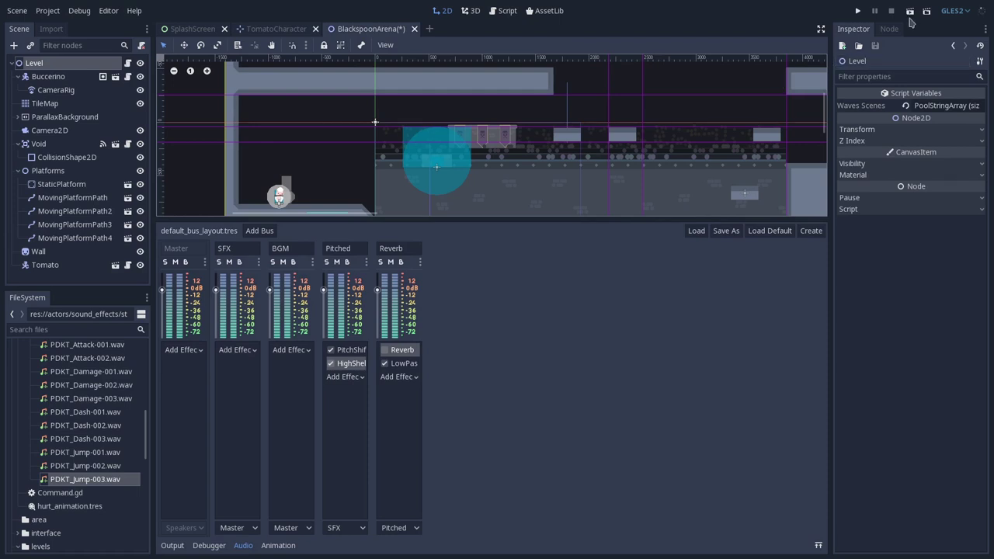
click(910, 10)
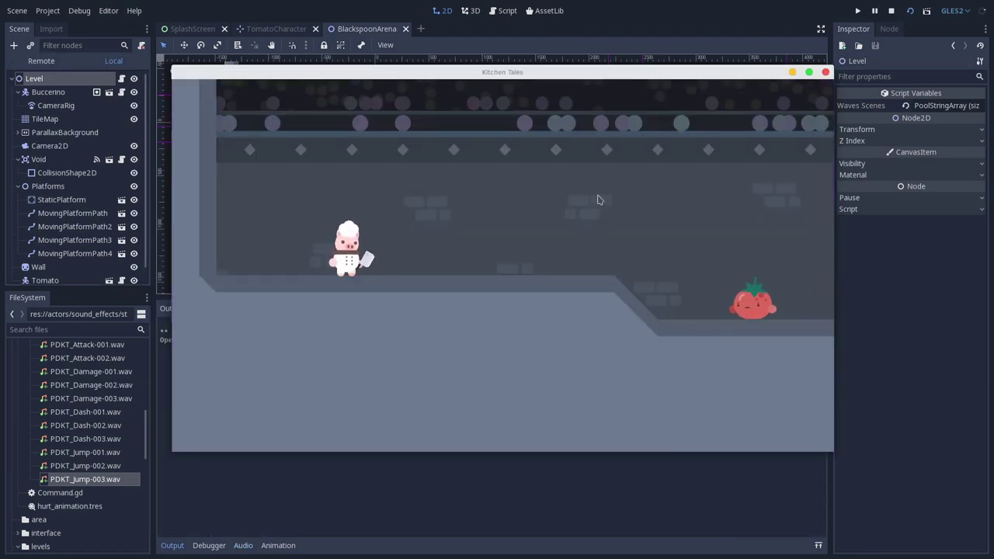
key(Right)
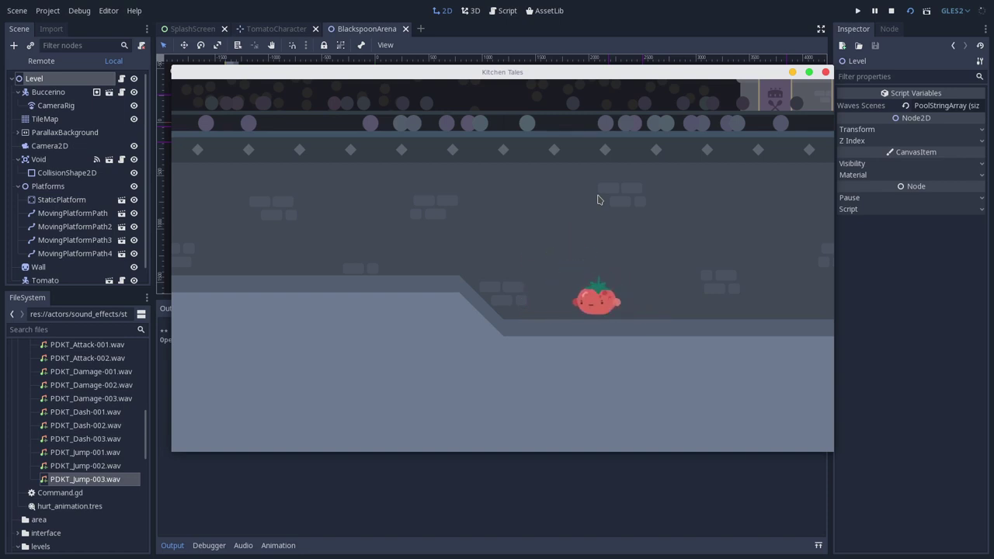
Restart the running level and uncheck playing on the live BGM player.
click(891, 11)
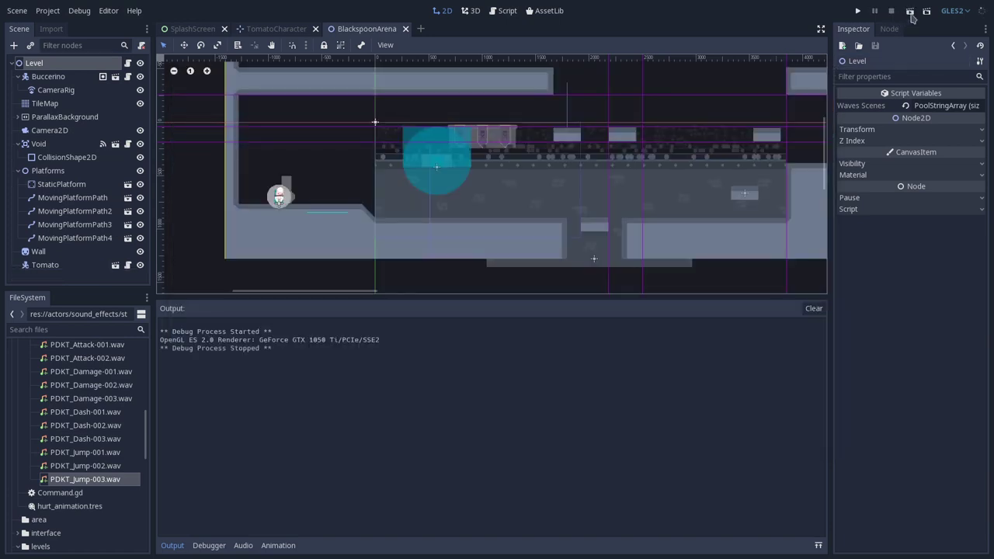
click(910, 11)
click(48, 106)
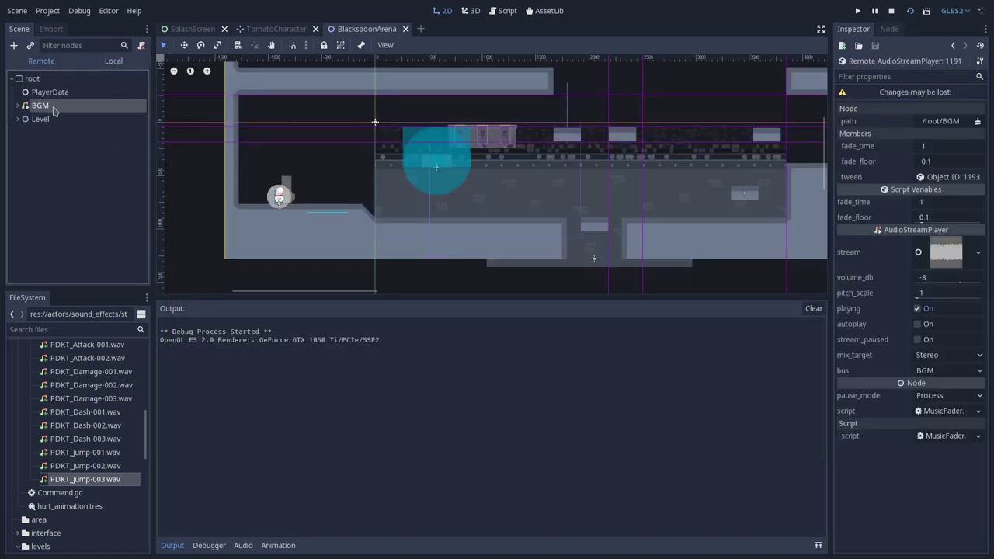
click(918, 309)
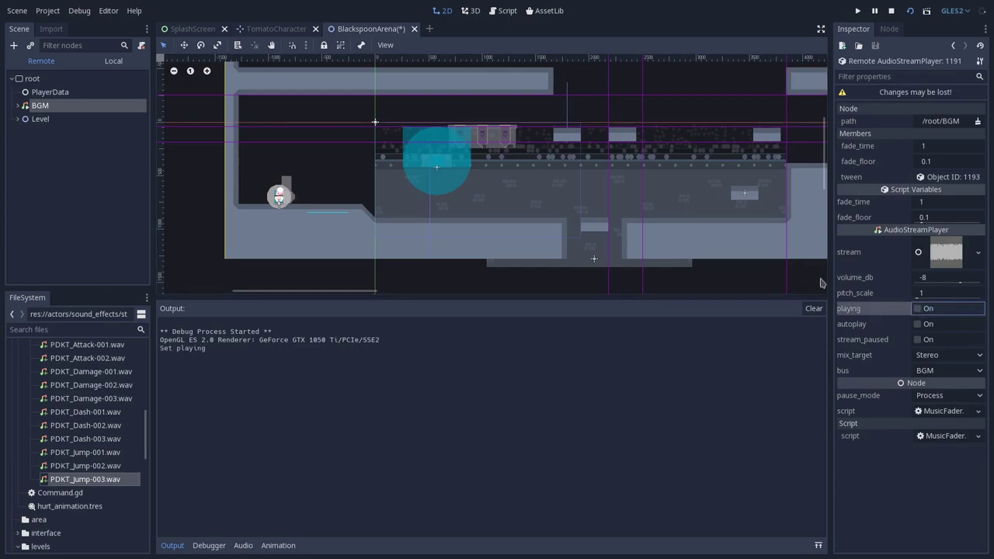
Bring the game window forward and walk the chef right down the slope to the tomato.
key(super)
click(594, 195)
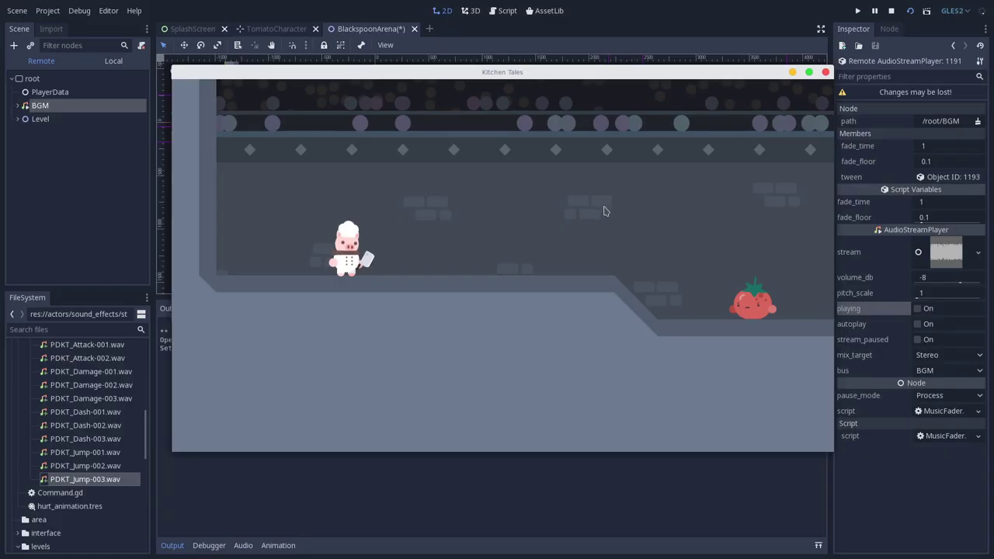
key(Right)
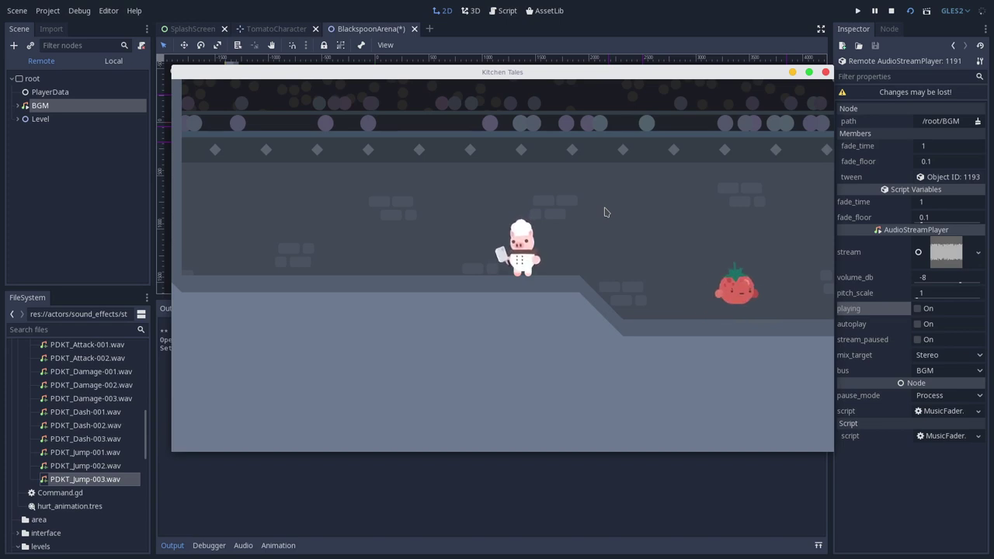
key(Right)
key(Right)
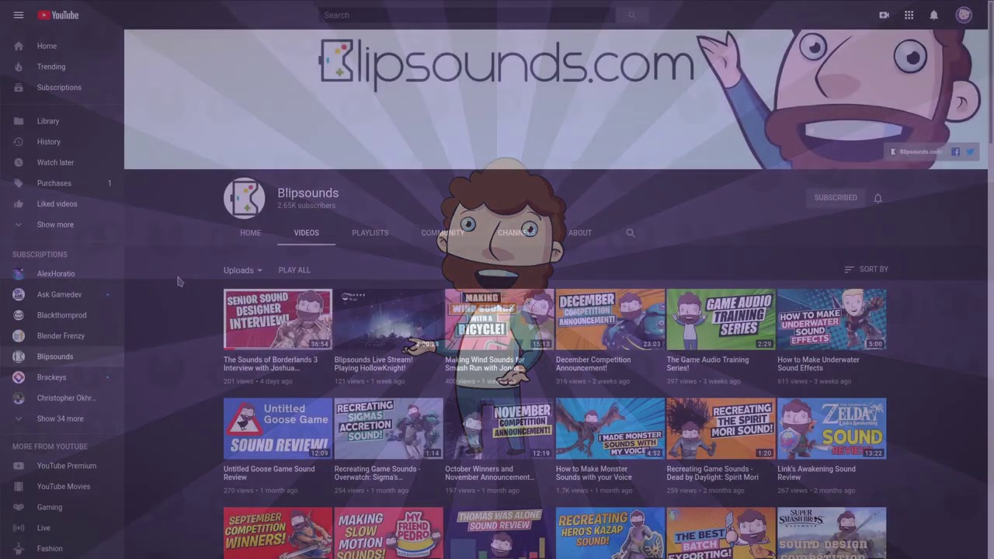
Autoscroll through the Blipsounds channel's sound design videos.
middle_click(178, 275)
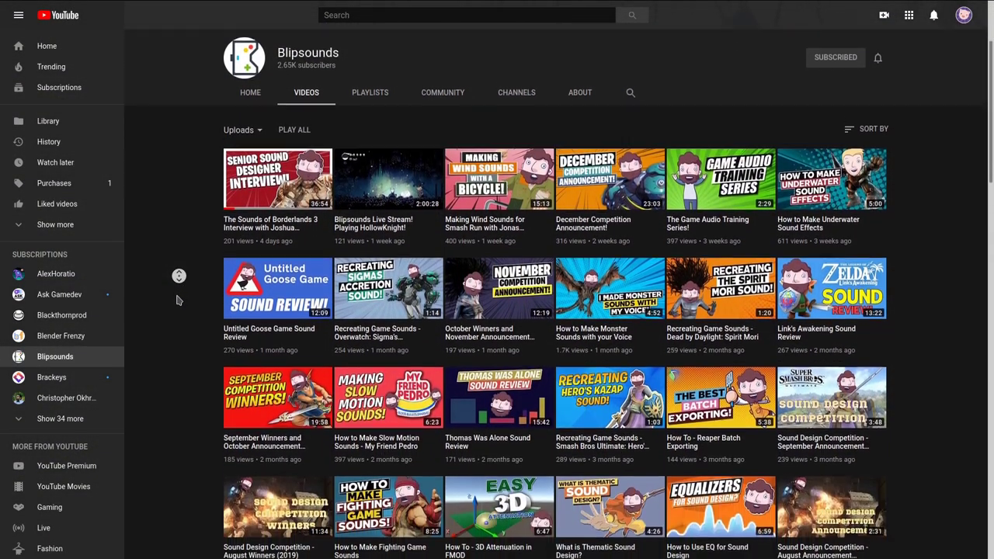